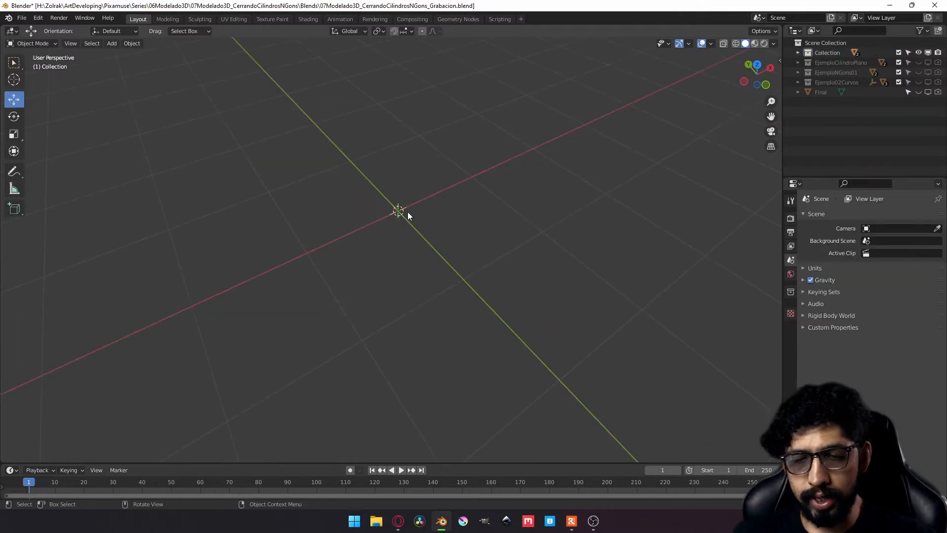
- Add a cylinder mesh at the world origin with 6 vertices
{"action": "key", "text": "shift+a"}
{"action": "mouse_move", "coordinate": [408, 213]}
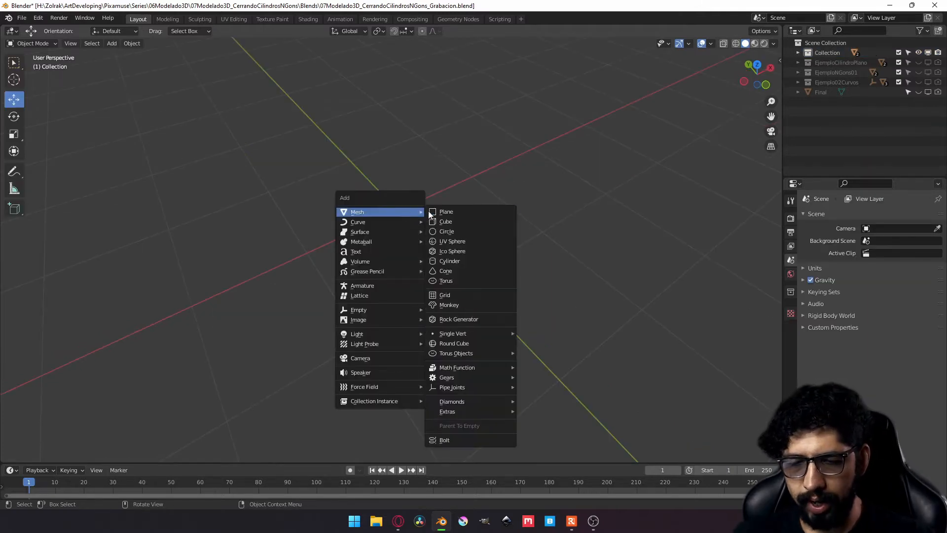
{"action": "left_click", "coordinate": [456, 261]}
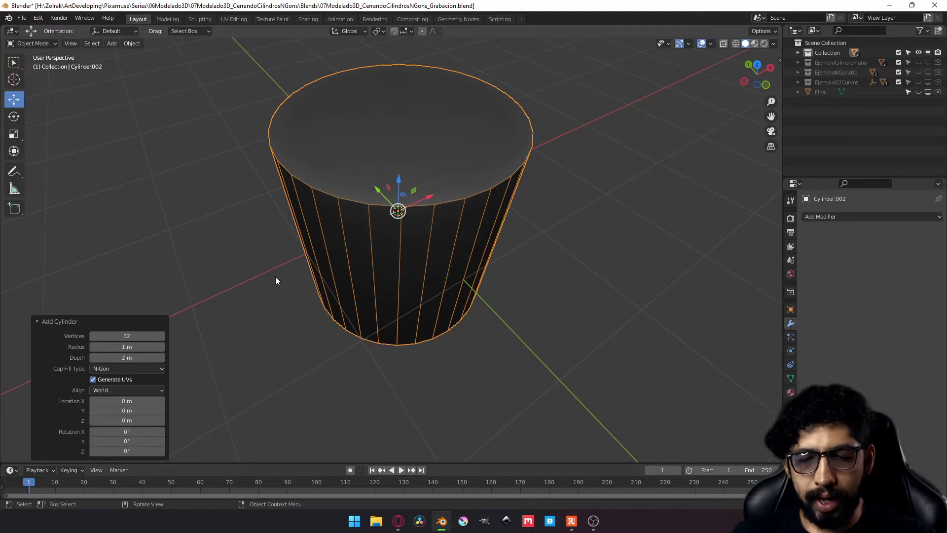
{"action": "left_click", "coordinate": [129, 336]}
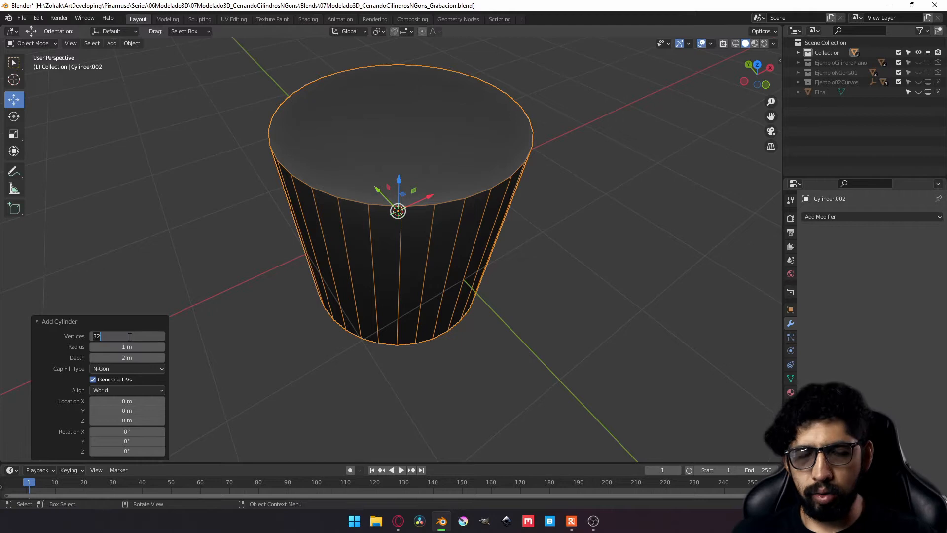
{"action": "type", "text": "6"}
{"action": "key", "text": "Return"}
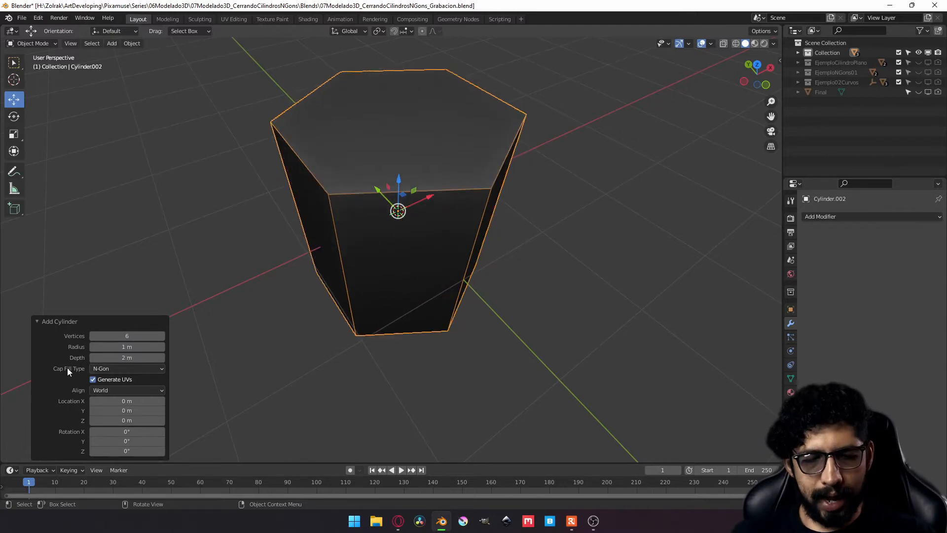
- Try the Nothing cap fill type on the hexagonal cylinder and inspect its ends
{"action": "left_click", "coordinate": [126, 369]}
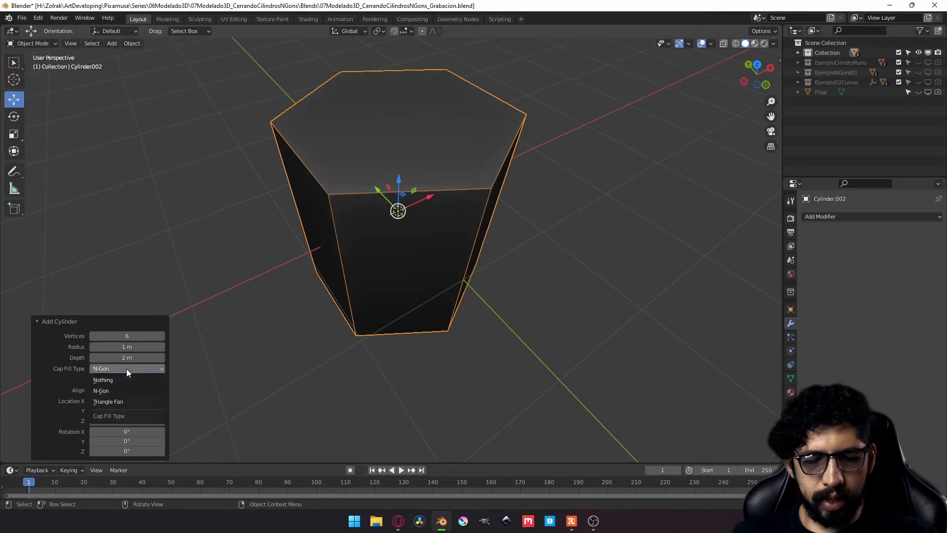
{"action": "left_click", "coordinate": [106, 380]}
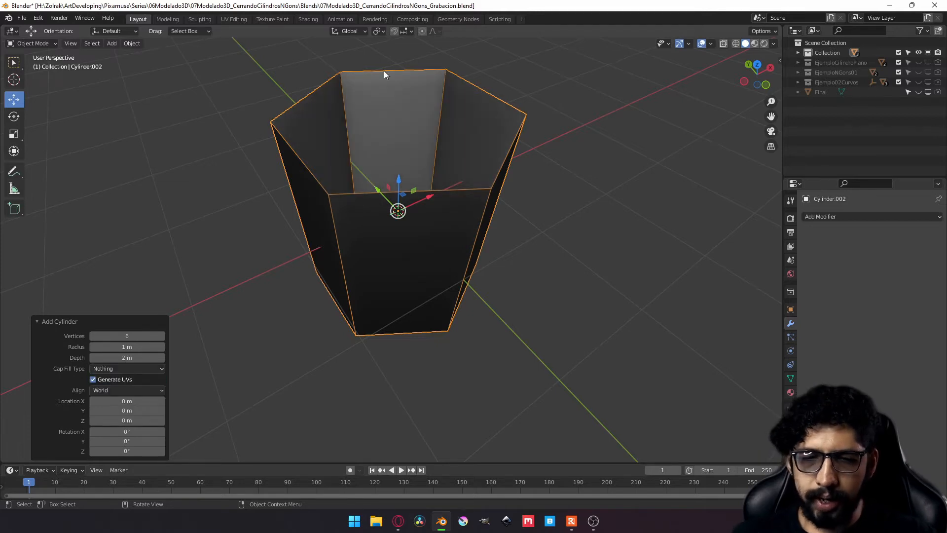
{"action": "mouse_move", "coordinate": [413, 135]}
{"action": "middle_mouse_down"}
{"action": "mouse_move", "coordinate": [412, 223]}
{"action": "mouse_move", "coordinate": [414, 134]}
{"action": "middle_mouse_up"}
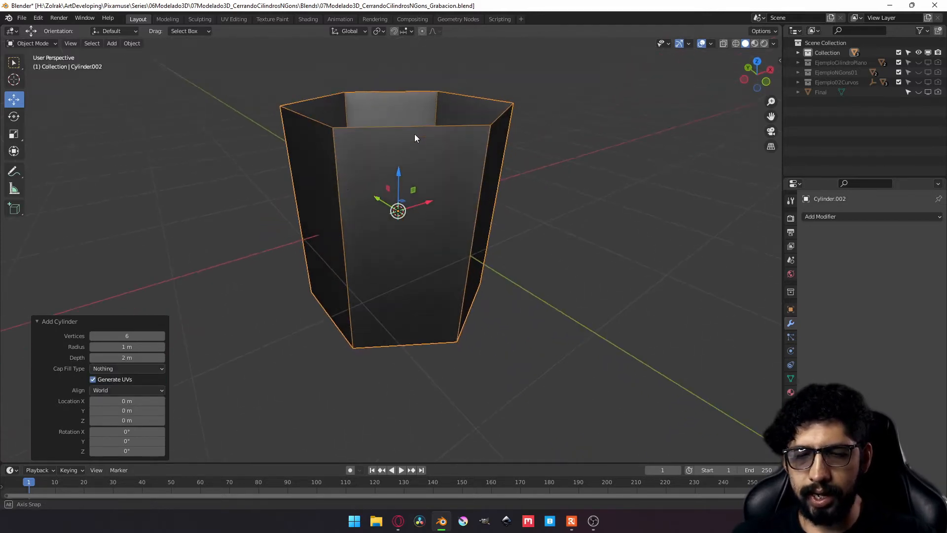
{"action": "middle_click_drag", "start_coordinate": [460, 100], "coordinate": [462, 147]}
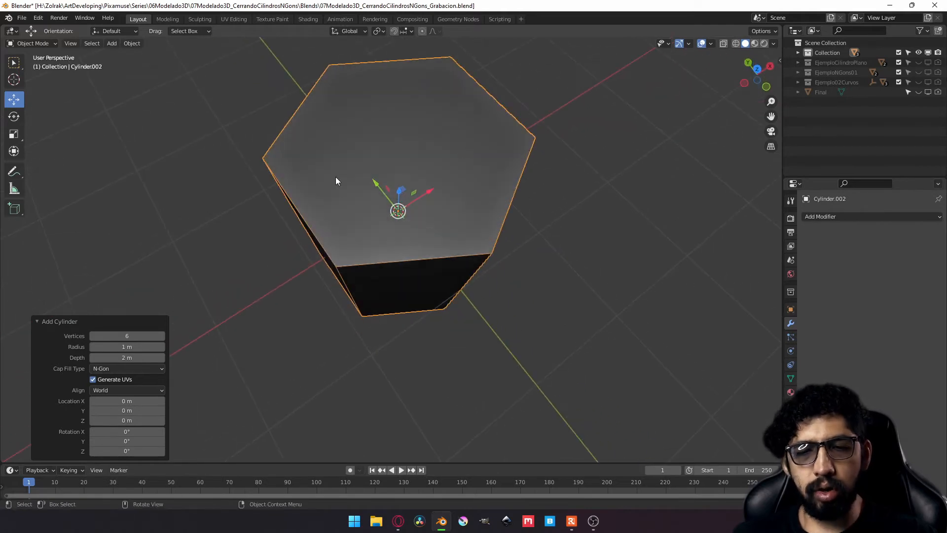
- Try the Triangle Fan cap fill type on the cylinder and return it to N-Gon
{"action": "left_click", "coordinate": [127, 369]}
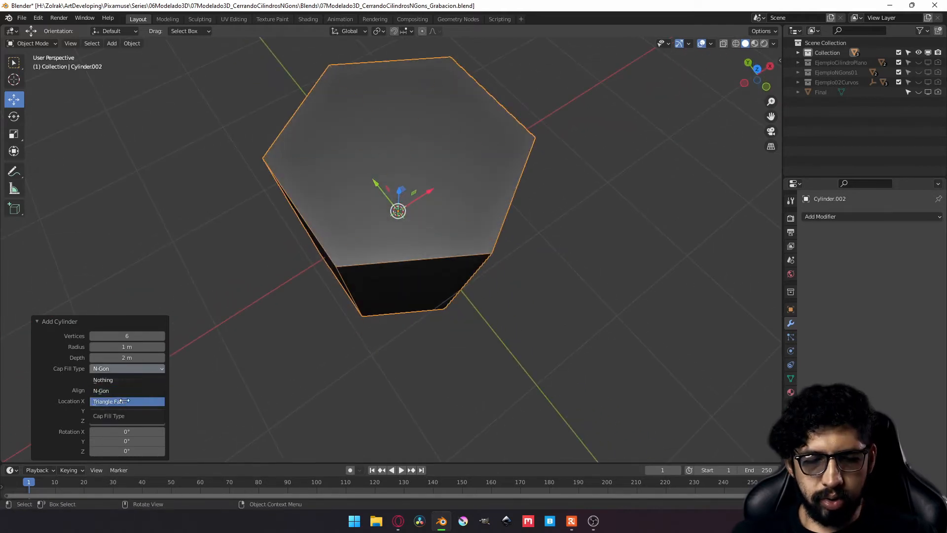
{"action": "left_click", "coordinate": [119, 400]}
{"action": "middle_click_drag", "start_coordinate": [437, 261], "coordinate": [380, 114]}
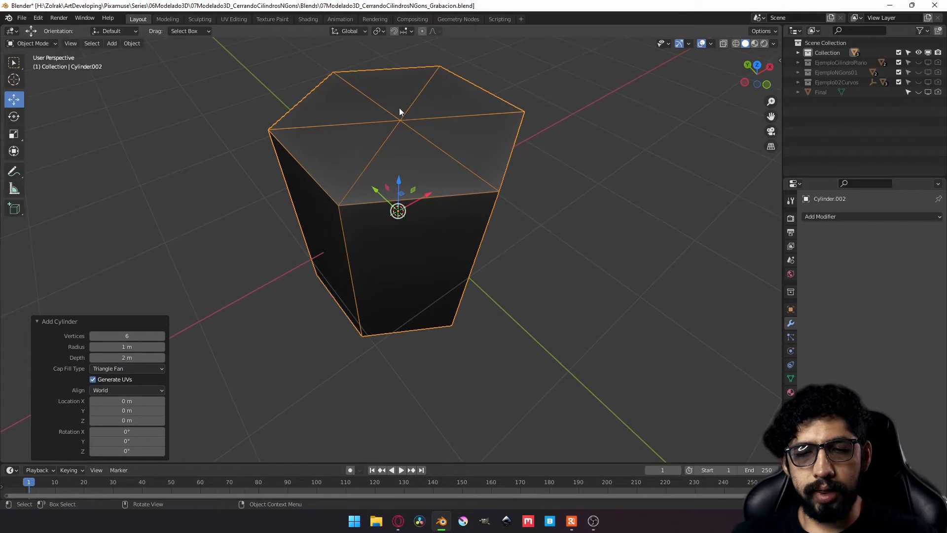
{"action": "left_click", "coordinate": [120, 370]}
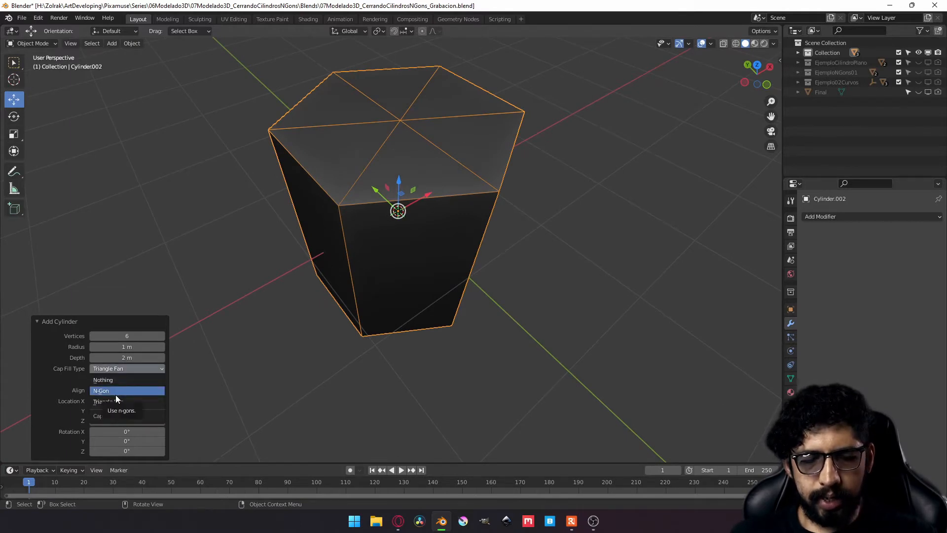
{"action": "left_click", "coordinate": [116, 394]}
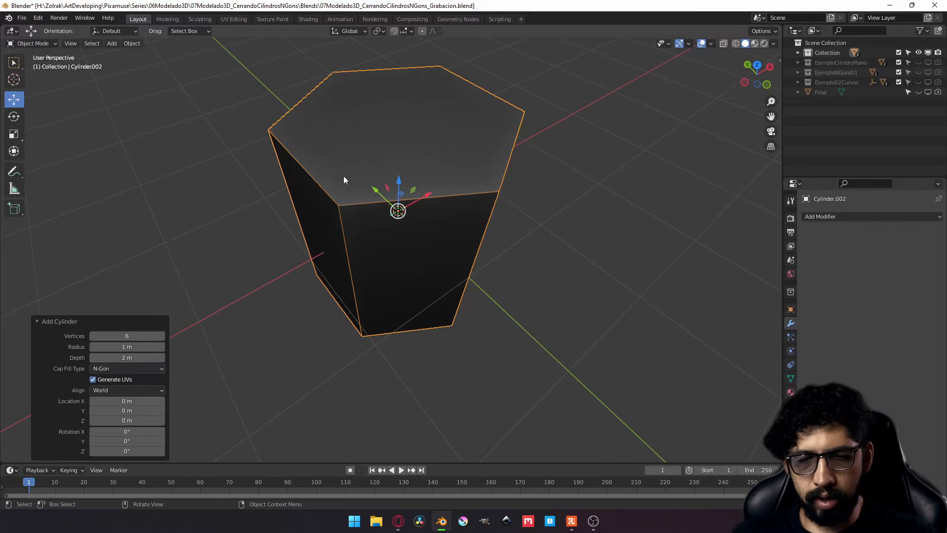
- Shade the hexagonal cylinder smooth and enable Auto Smooth for its normals
{"action": "right_click", "coordinate": [403, 144]}
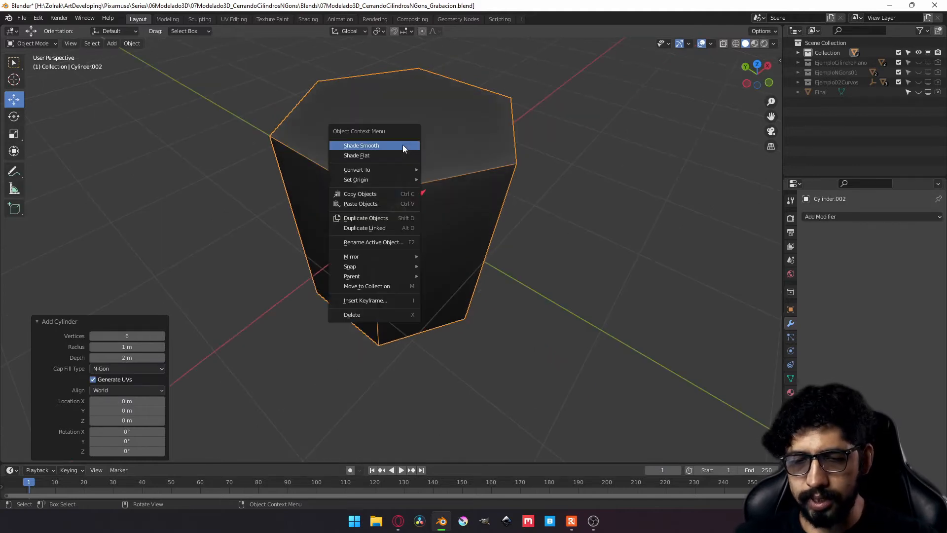
{"action": "left_click", "coordinate": [385, 145]}
{"action": "middle_click_drag", "start_coordinate": [385, 145], "coordinate": [436, 189]}
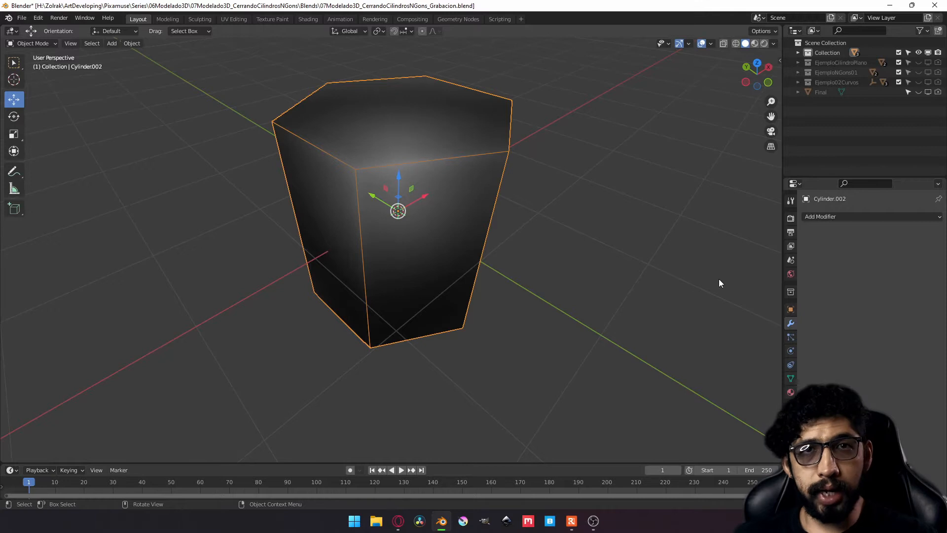
{"action": "left_click", "coordinate": [791, 380]}
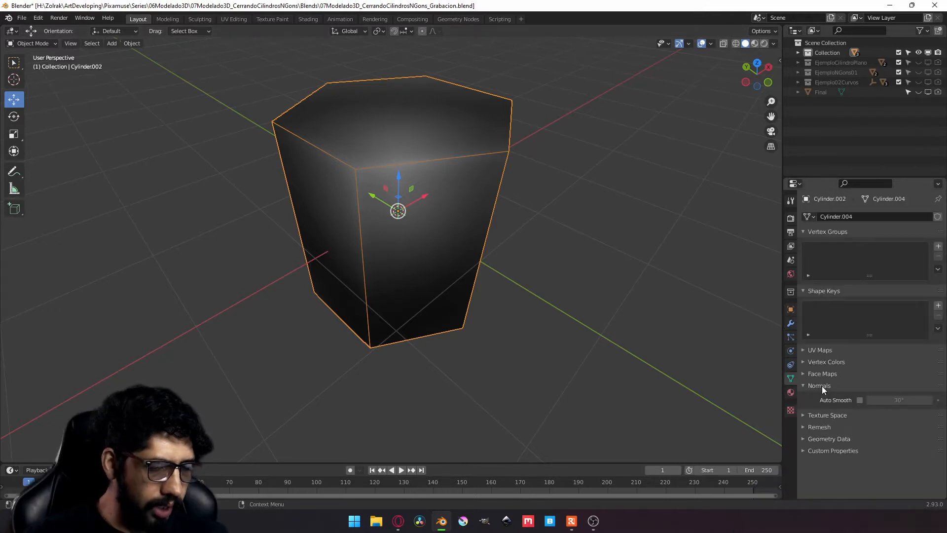
{"action": "left_click", "coordinate": [860, 399]}
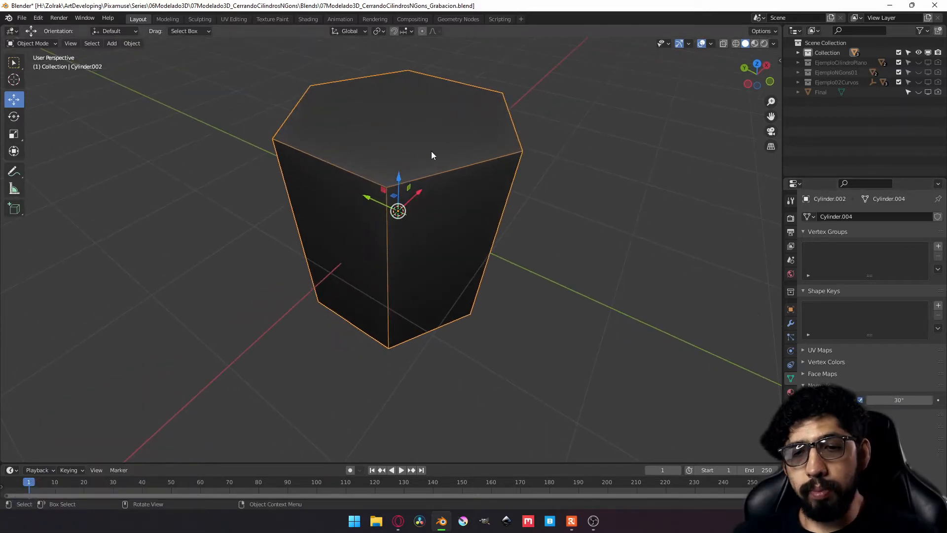
{"action": "middle_click_drag", "start_coordinate": [433, 153], "coordinate": [420, 162]}
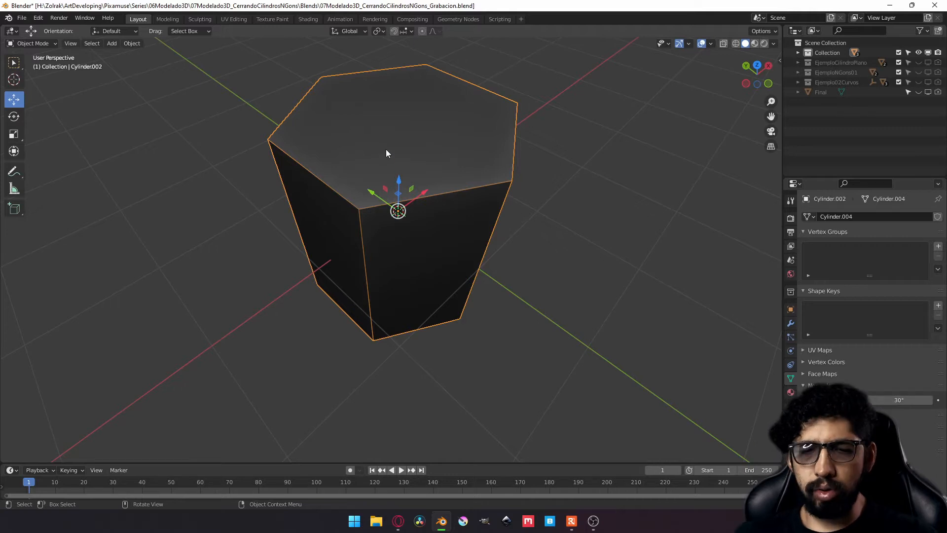
- Inset the cylinder's top face by about 0.085 m in Edit Mode
{"action": "key", "text": "Tab"}
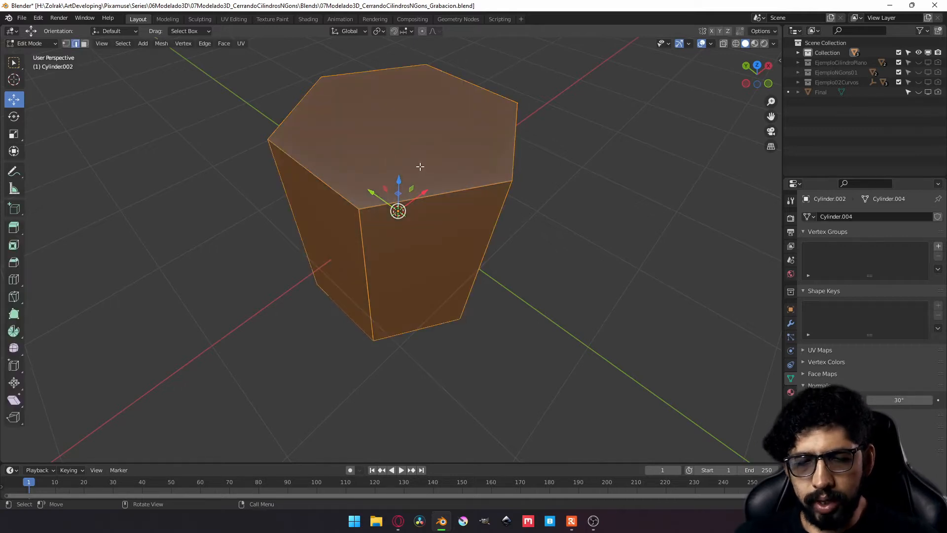
{"action": "key", "text": "3"}
{"action": "left_click", "coordinate": [404, 133]}
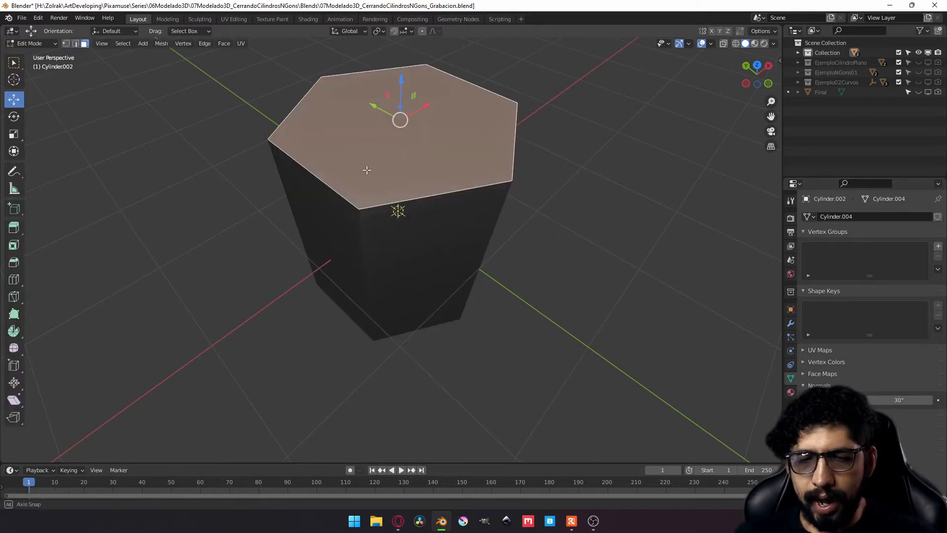
{"action": "middle_click_drag", "start_coordinate": [368, 170], "coordinate": [377, 165]}
{"action": "key", "text": "i"}
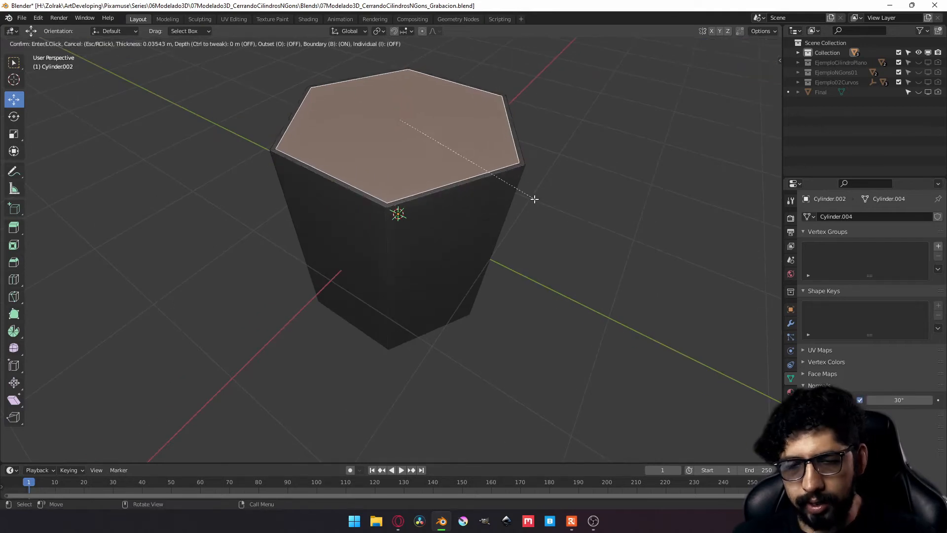
{"action": "left_click", "coordinate": [527, 196]}
{"action": "scroll", "coordinate": [318, 123], "scroll_direction": "up", "scroll_amount": 3}
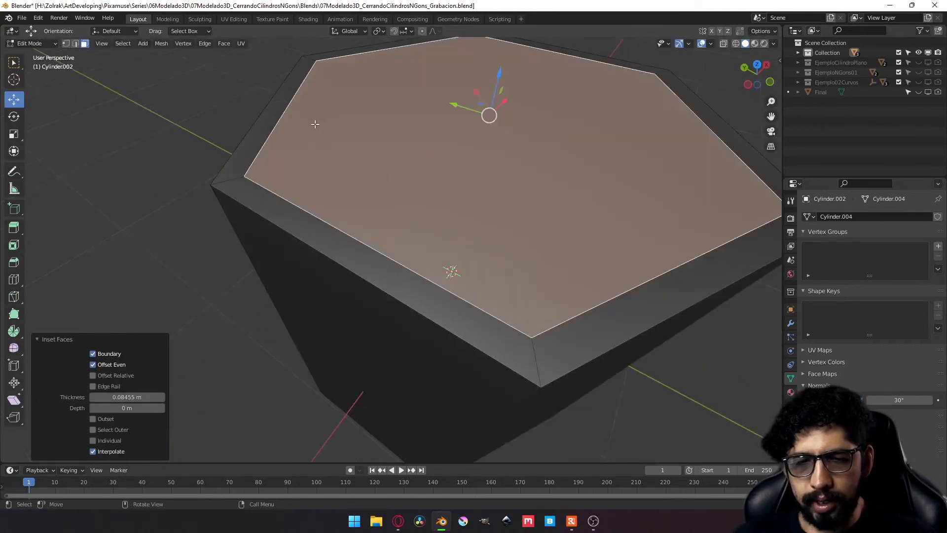
{"action": "scroll", "coordinate": [317, 123], "scroll_direction": "down", "scroll_amount": 3}
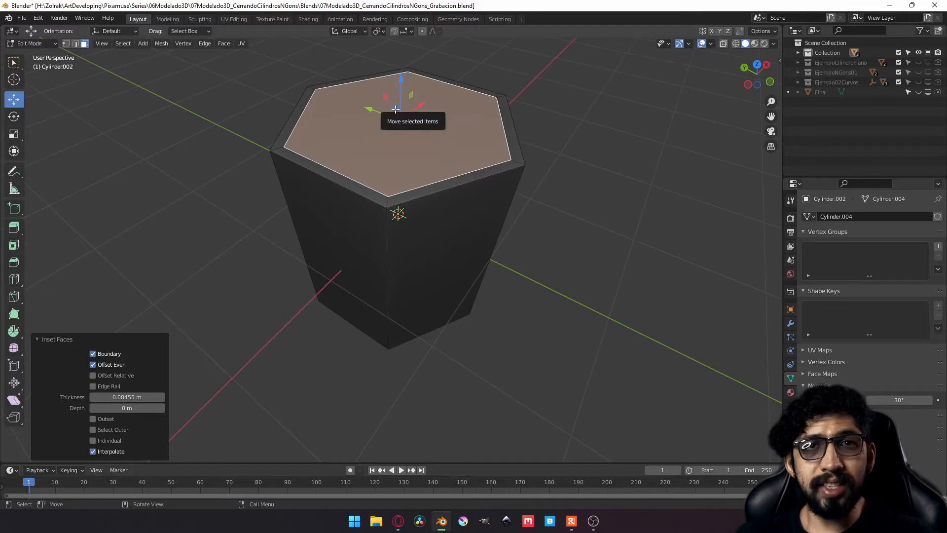
- Connect two opposite vertices of the inset top hexagon with an edge that splits the face in half
{"action": "left_click", "coordinate": [66, 44]}
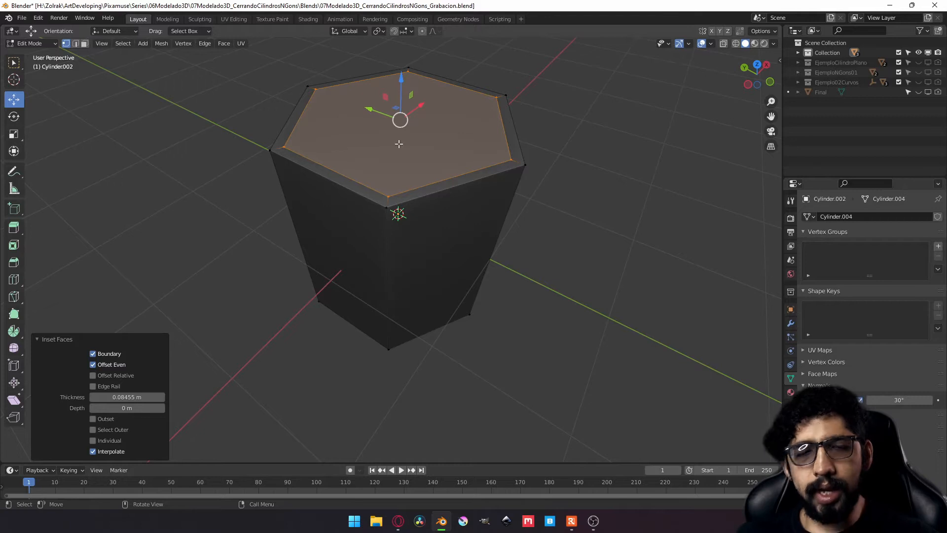
{"action": "left_click", "coordinate": [315, 89]}
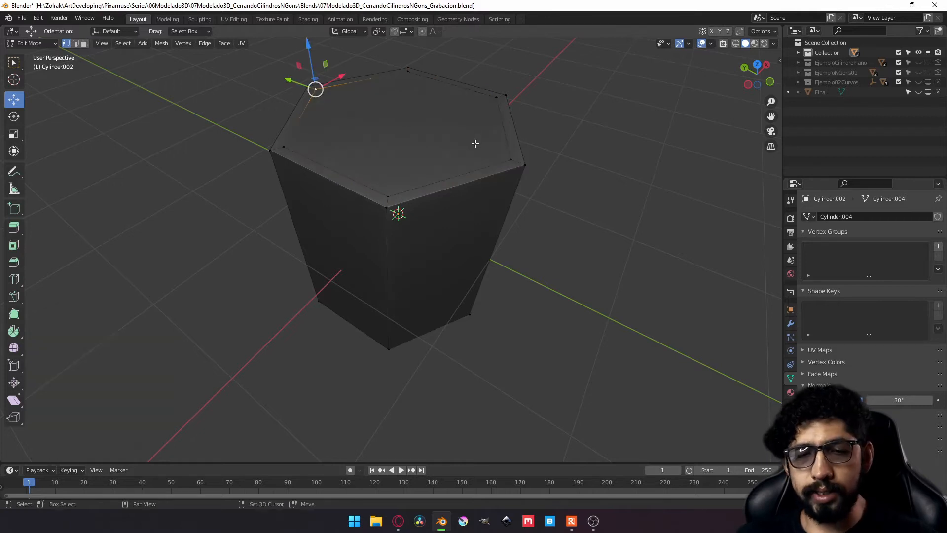
{"action": "left_click", "coordinate": [512, 160], "text": "shift"}
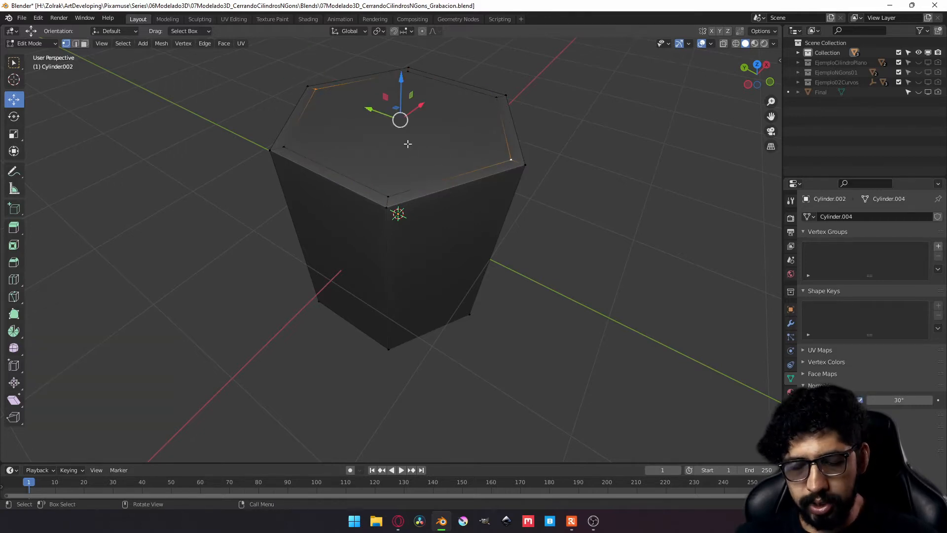
{"action": "key", "text": "j"}
{"action": "middle_click_drag", "start_coordinate": [476, 158], "coordinate": [427, 152]}
{"action": "scroll", "coordinate": [399, 108], "scroll_direction": "up", "scroll_amount": 3}
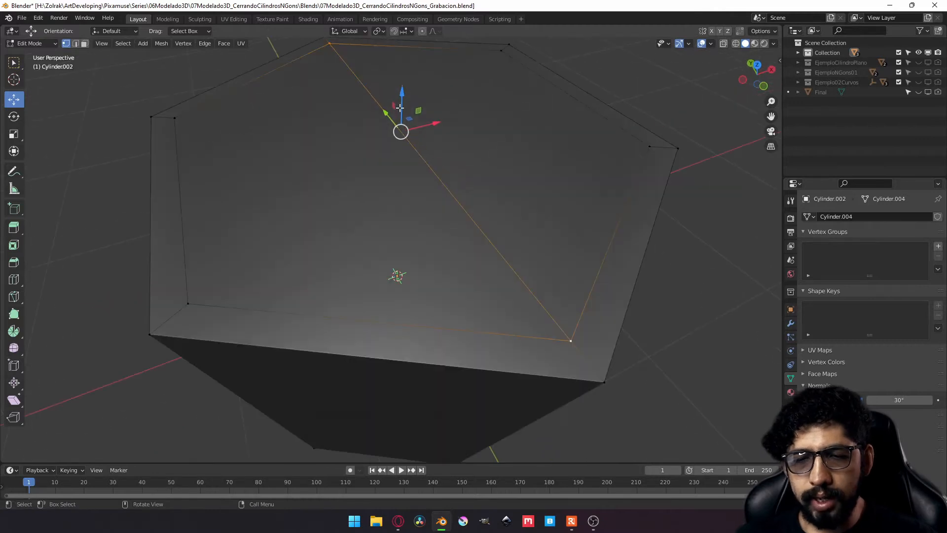
{"action": "scroll", "coordinate": [399, 119], "scroll_direction": "down", "scroll_amount": 4}
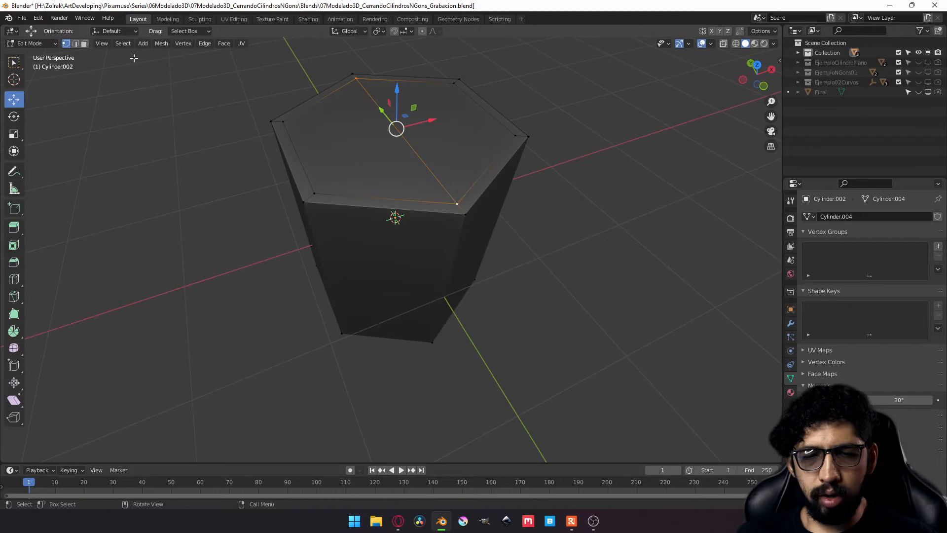
- Examine the two halves of the split top face and the face loop crossing the rim
{"action": "left_click", "coordinate": [85, 44]}
{"action": "left_click", "coordinate": [334, 146]}
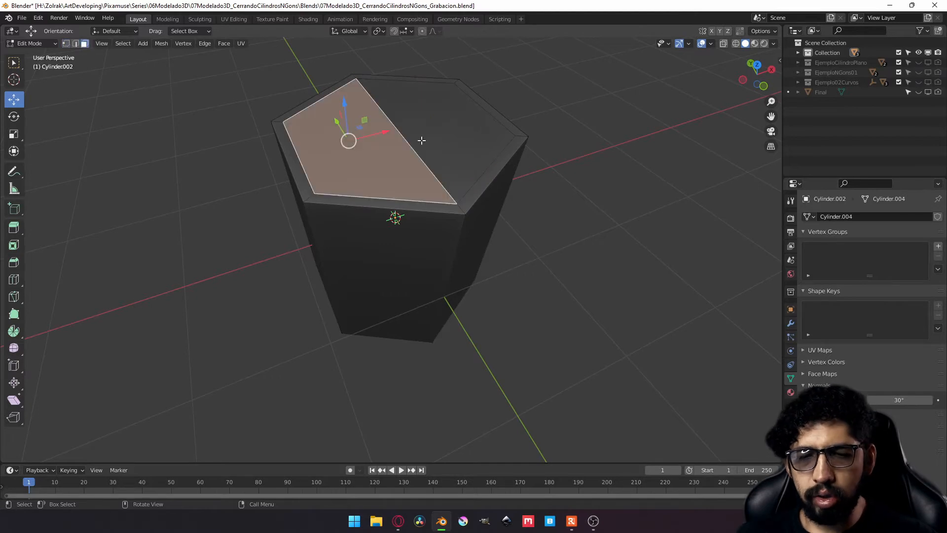
{"action": "left_click", "coordinate": [460, 141]}
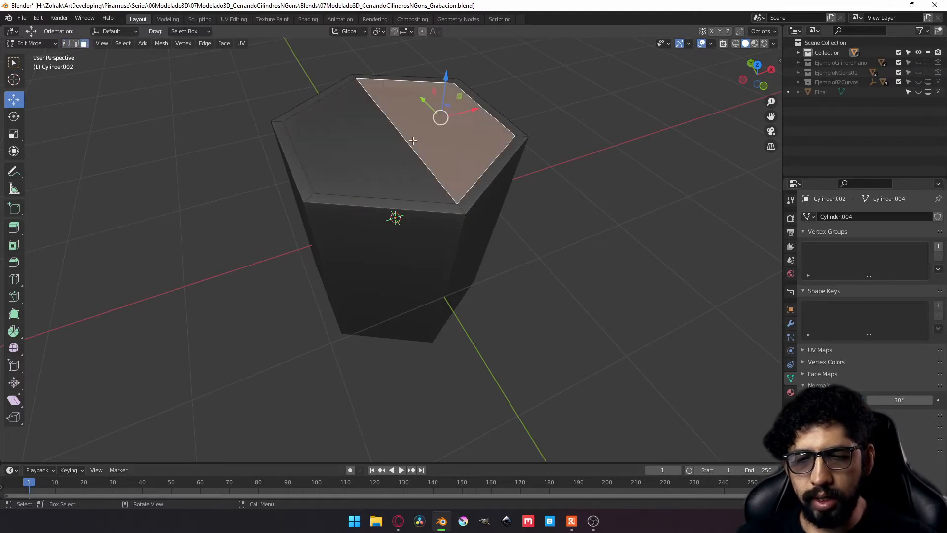
{"action": "left_click", "coordinate": [374, 194], "text": "alt"}
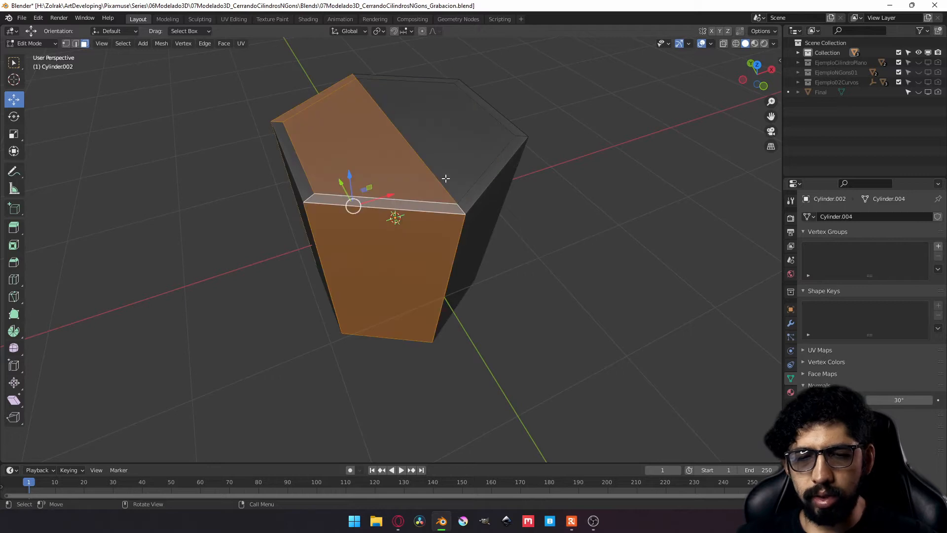
{"action": "left_click", "coordinate": [451, 178]}
{"action": "left_click", "coordinate": [354, 176]}
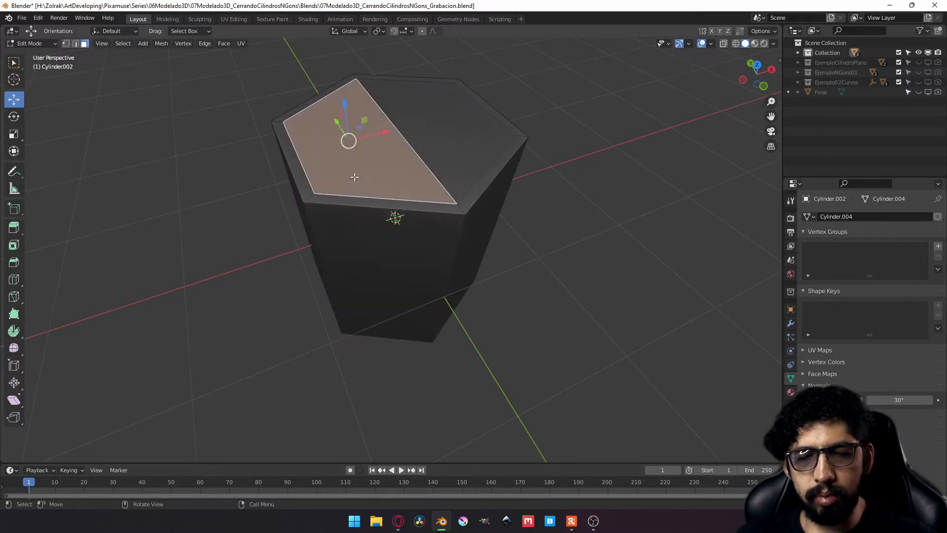
{"action": "left_click", "coordinate": [451, 152]}
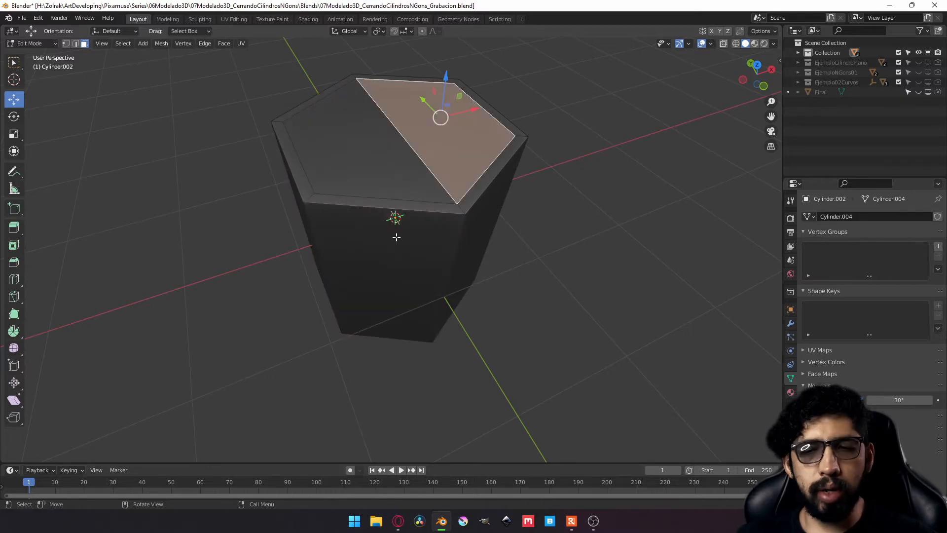
- Dissolve the diagonal edge that splits the inset top hexagon in half
{"action": "middle_click_drag", "start_coordinate": [396, 236], "coordinate": [430, 175]}
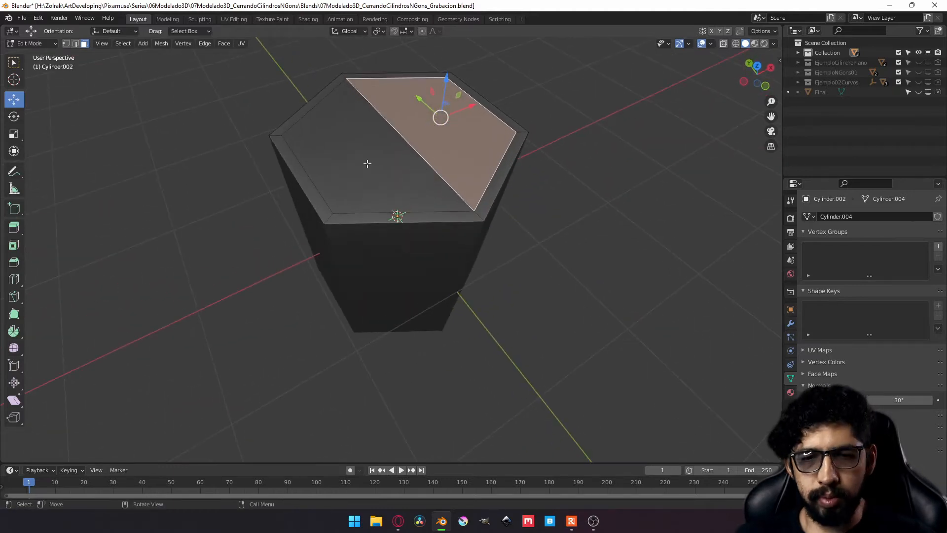
{"action": "middle_click_drag", "start_coordinate": [367, 163], "coordinate": [364, 157]}
{"action": "left_click", "coordinate": [75, 44]}
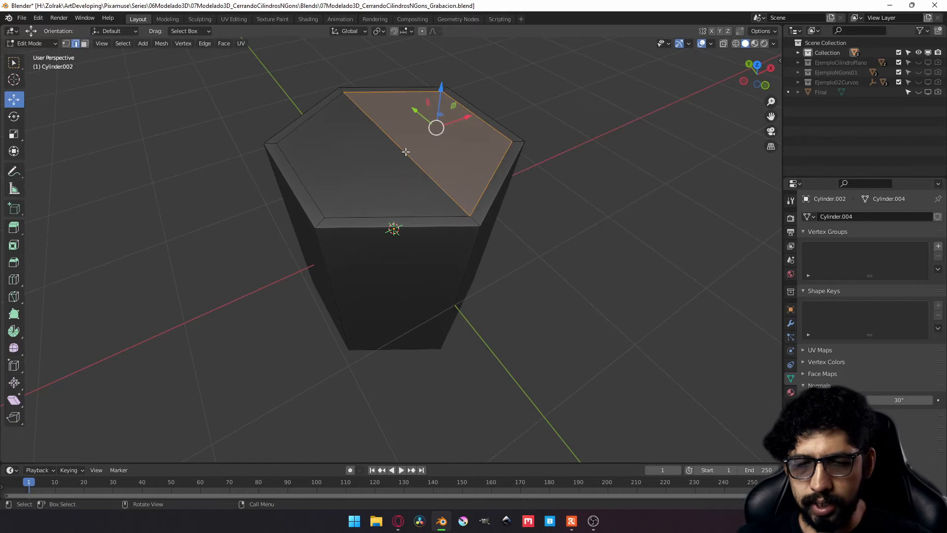
{"action": "left_click", "coordinate": [405, 152]}
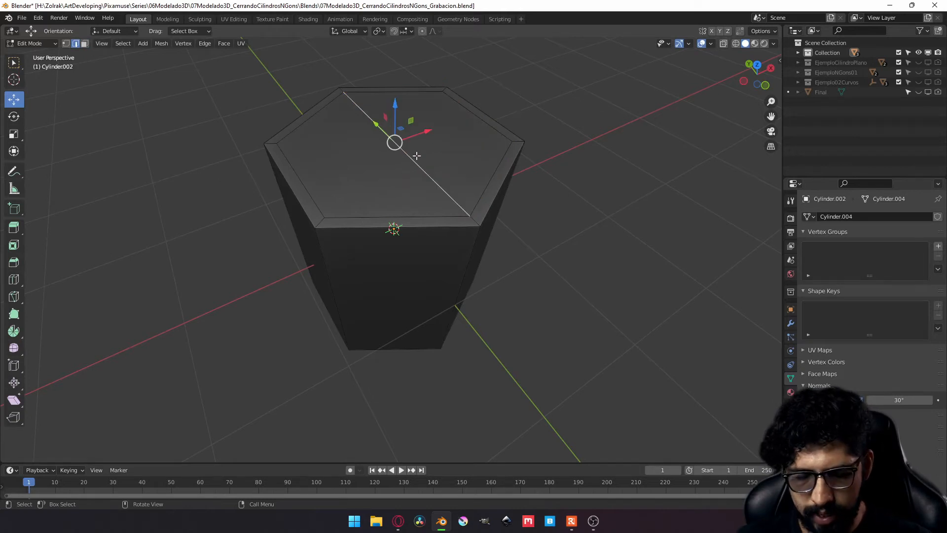
{"action": "key", "text": "x"}
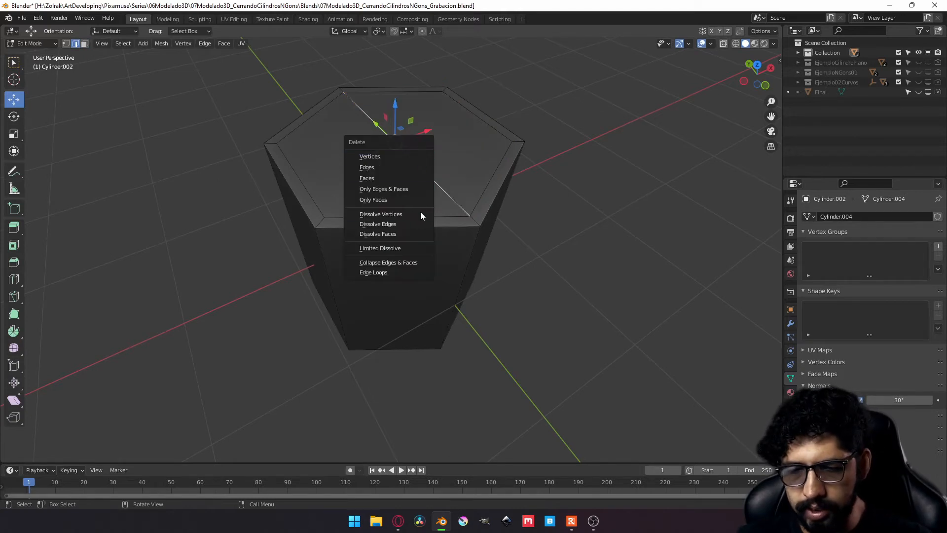
{"action": "left_click", "coordinate": [410, 223]}
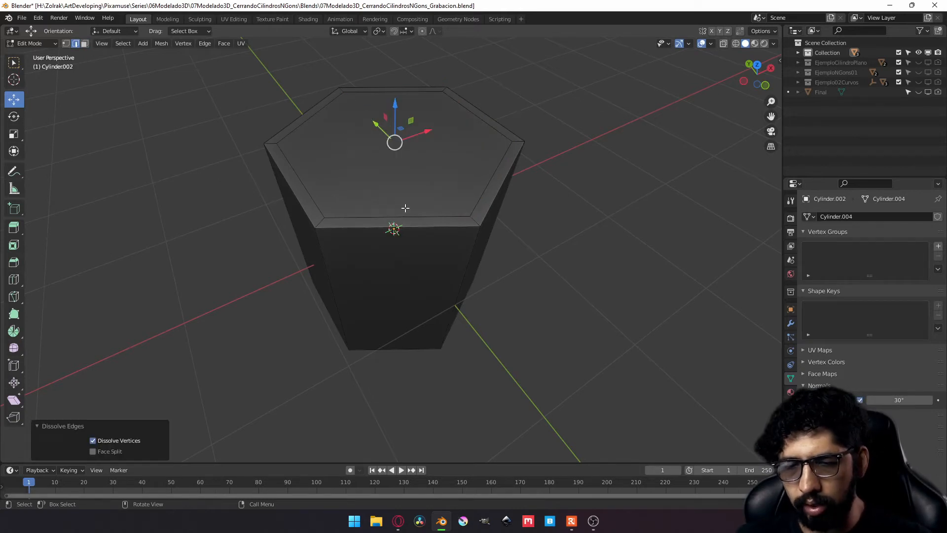
- Poke the inset top face of the hexagonal cylinder into triangles meeting at its centre
{"action": "left_click", "coordinate": [85, 44]}
{"action": "left_click", "coordinate": [433, 167]}
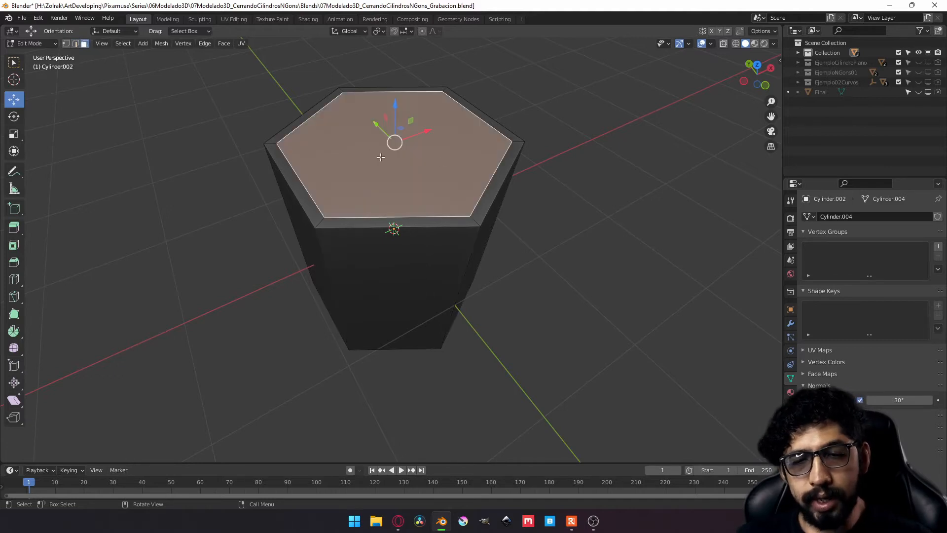
{"action": "left_click", "coordinate": [220, 46]}
{"action": "left_click", "coordinate": [259, 97]}
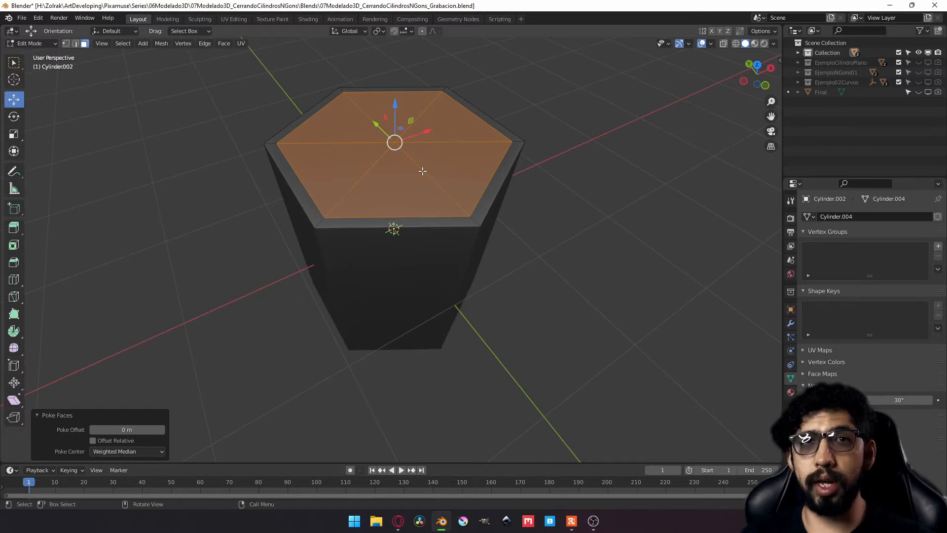
- Move the hexagonal cylinder about -2.93 m along X in Object Mode and add a new cylinder with 7 vertices
{"action": "key", "text": "Tab"}
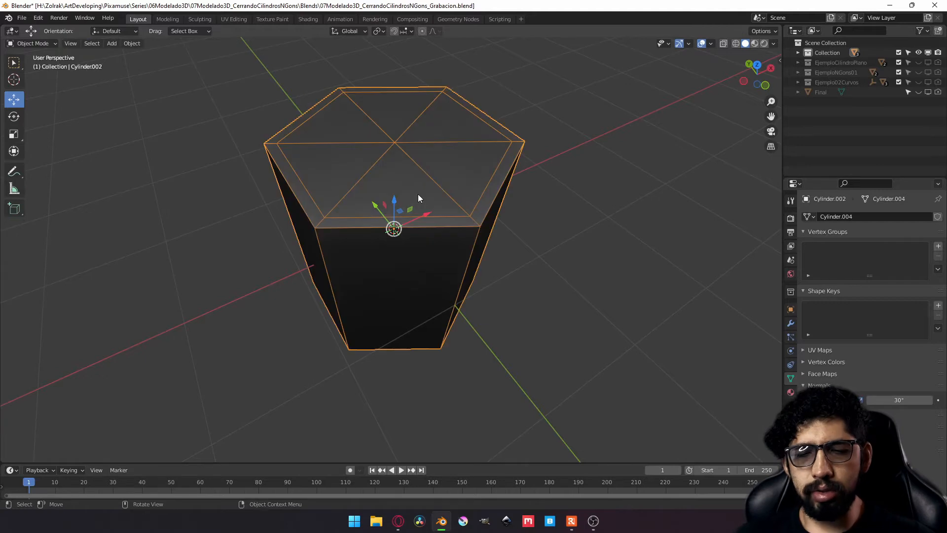
{"action": "left_click_drag", "start_coordinate": [429, 215], "coordinate": [90, 366]}
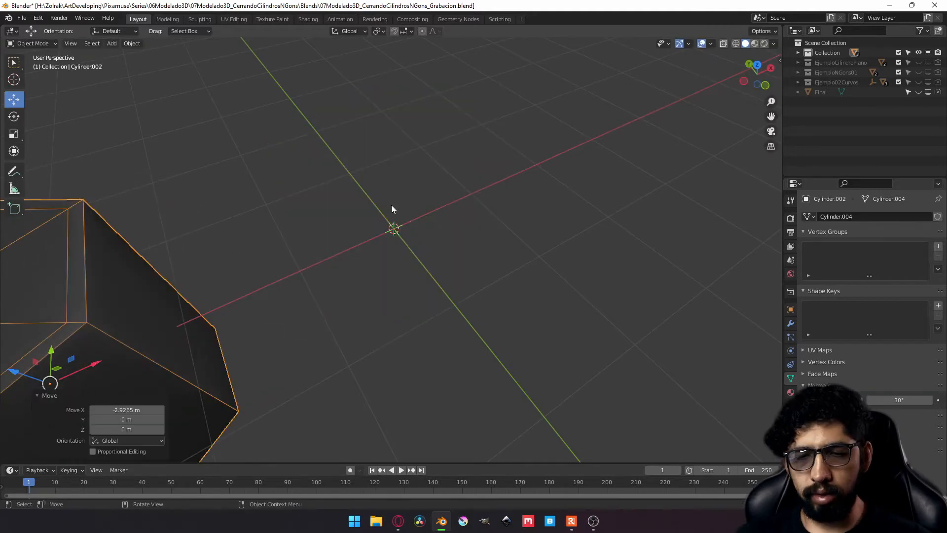
{"action": "key", "text": "shift+a"}
{"action": "mouse_move", "coordinate": [410, 255]}
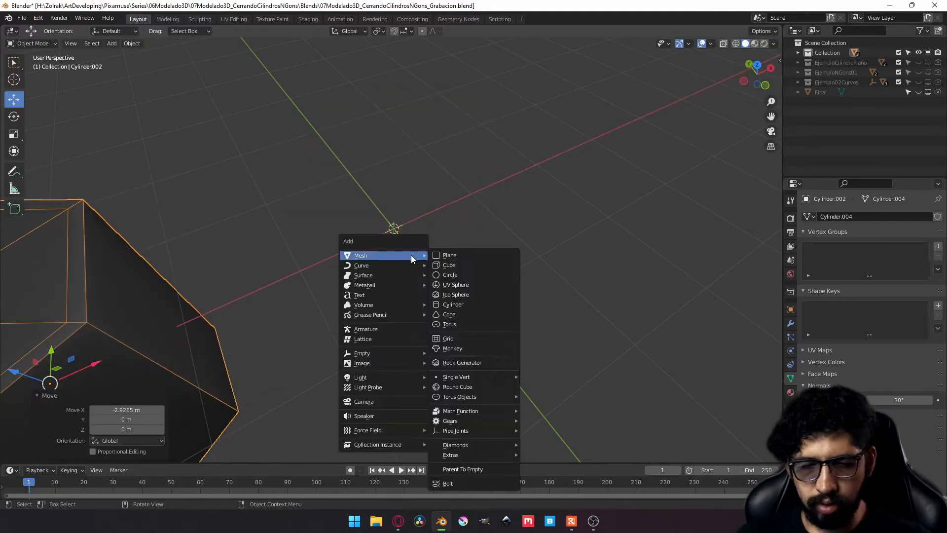
{"action": "left_click", "coordinate": [484, 307]}
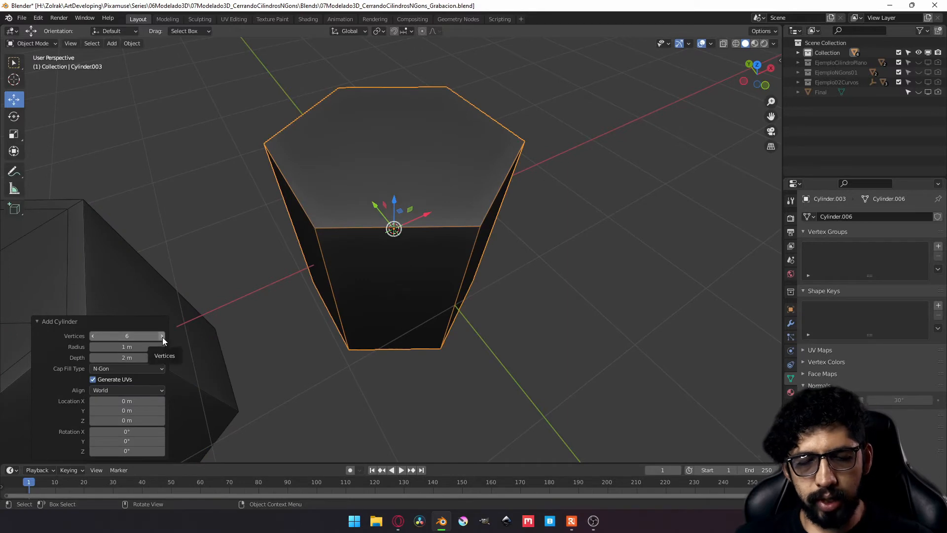
{"action": "left_click", "coordinate": [162, 336]}
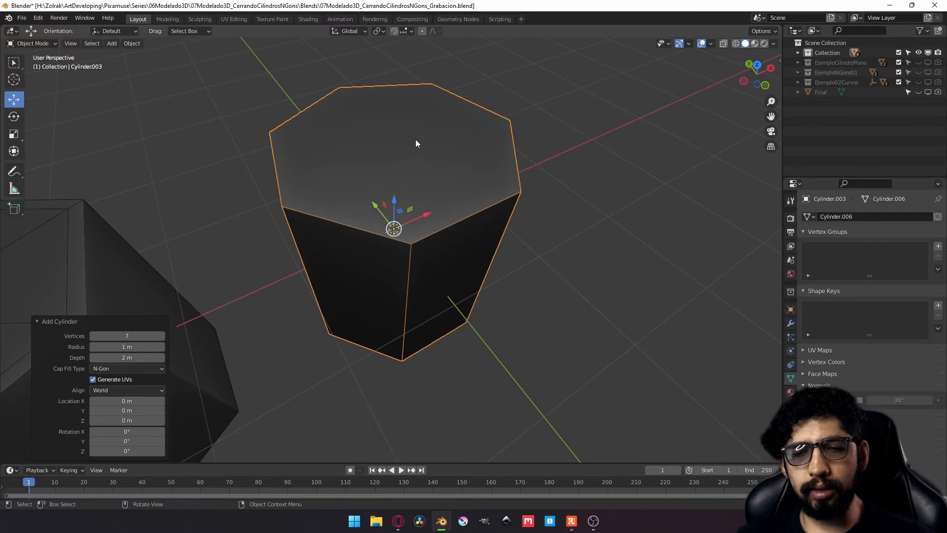
- Inset the seven-sided cylinder's top face by about 0.149 m in Edit Mode
{"action": "key", "text": "Tab"}
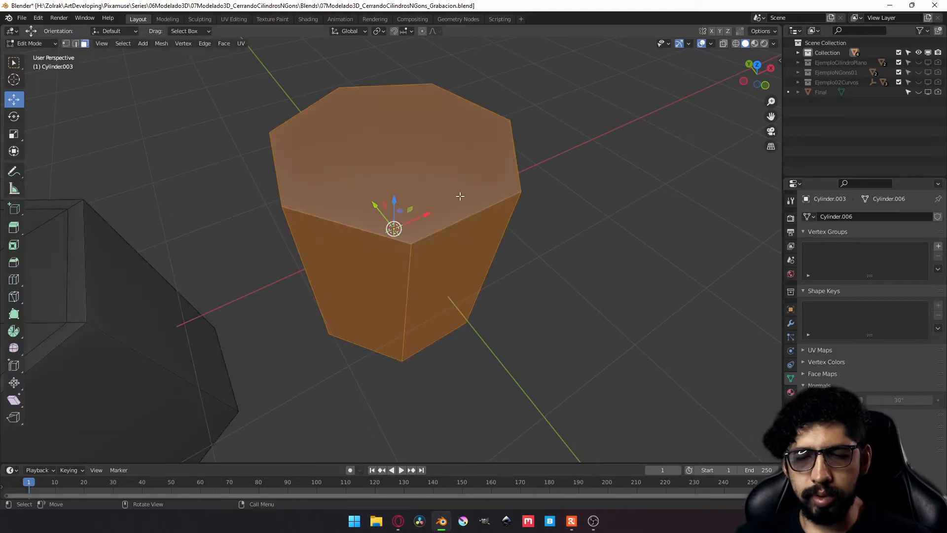
{"action": "left_click", "coordinate": [404, 185]}
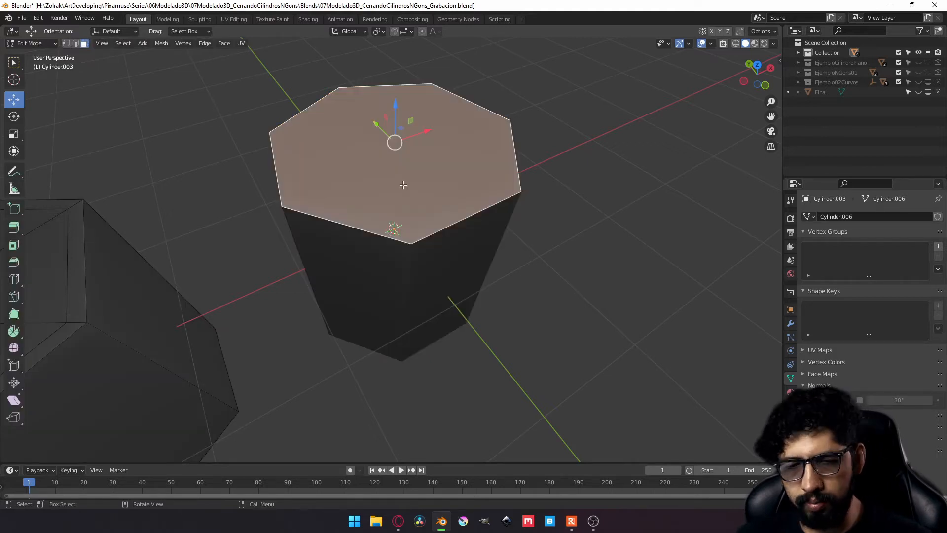
{"action": "key", "text": "i"}
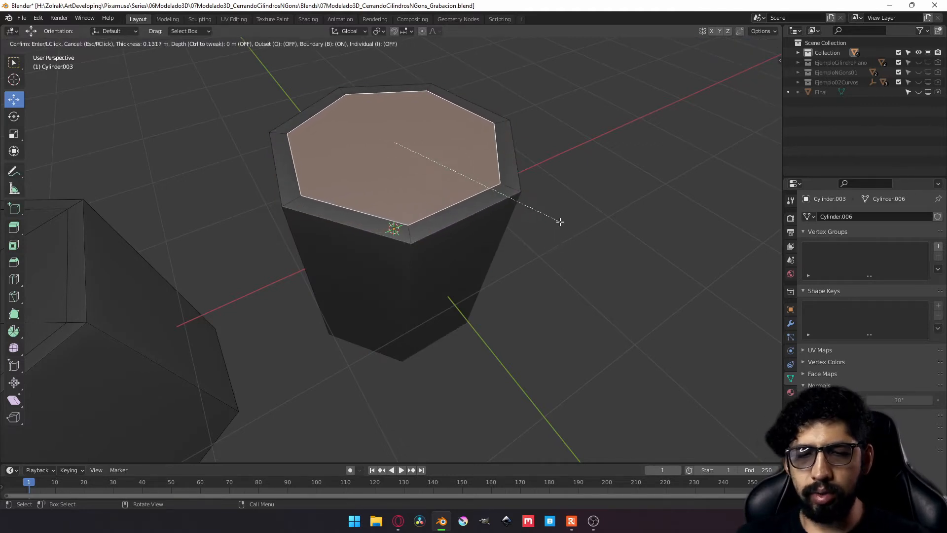
{"action": "left_click", "coordinate": [558, 222]}
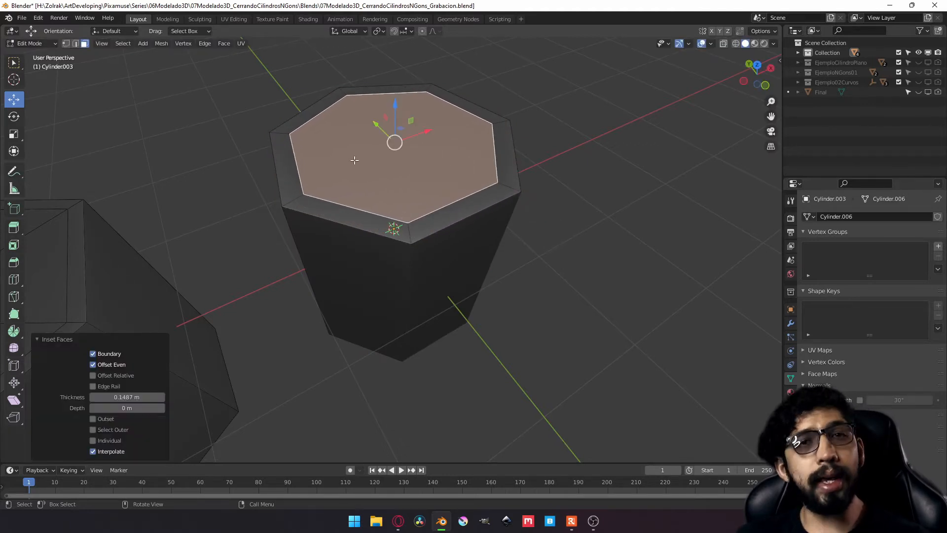
- Connect two vertex pairs across the inset heptagon, dividing it into two quads and a triangle
{"action": "left_click", "coordinate": [66, 43]}
{"action": "left_click", "coordinate": [347, 93]}
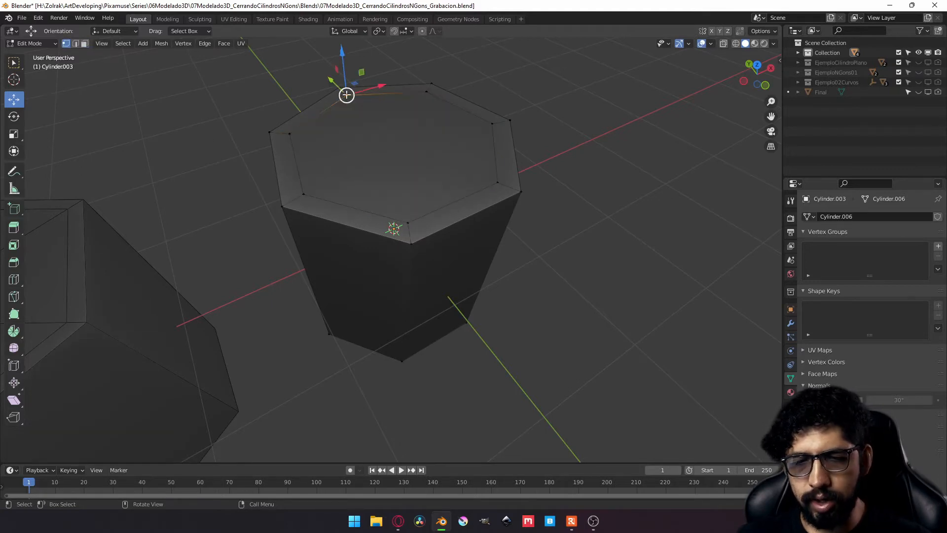
{"action": "left_click", "coordinate": [408, 220], "text": "shift"}
{"action": "key", "text": "j"}
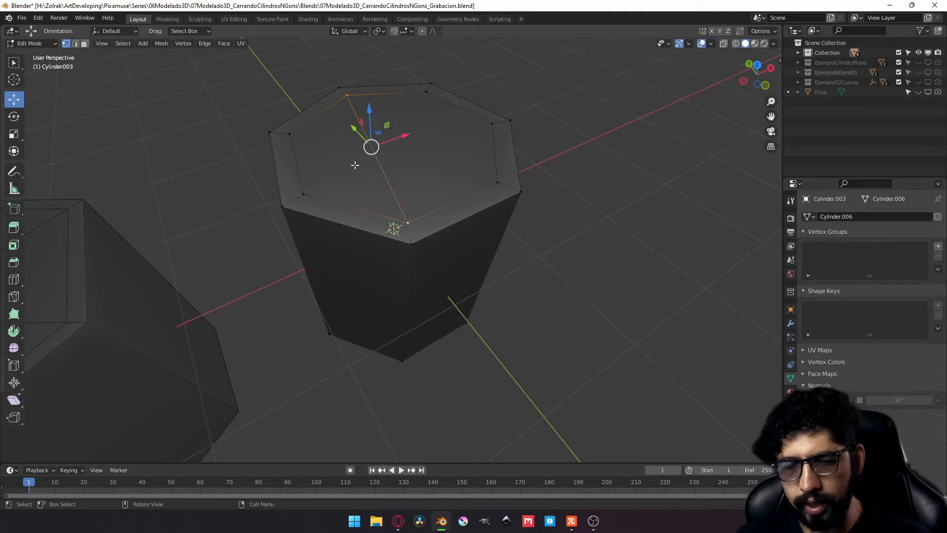
{"action": "left_click", "coordinate": [426, 92]}
{"action": "left_click", "coordinate": [497, 182], "text": "shift"}
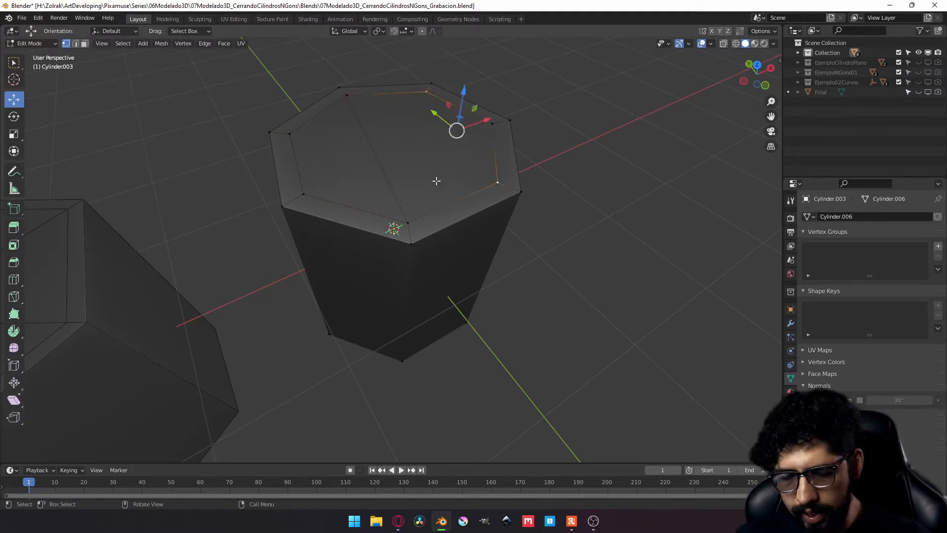
{"action": "key", "text": "j"}
{"action": "middle_click_drag", "start_coordinate": [458, 199], "coordinate": [465, 195]}
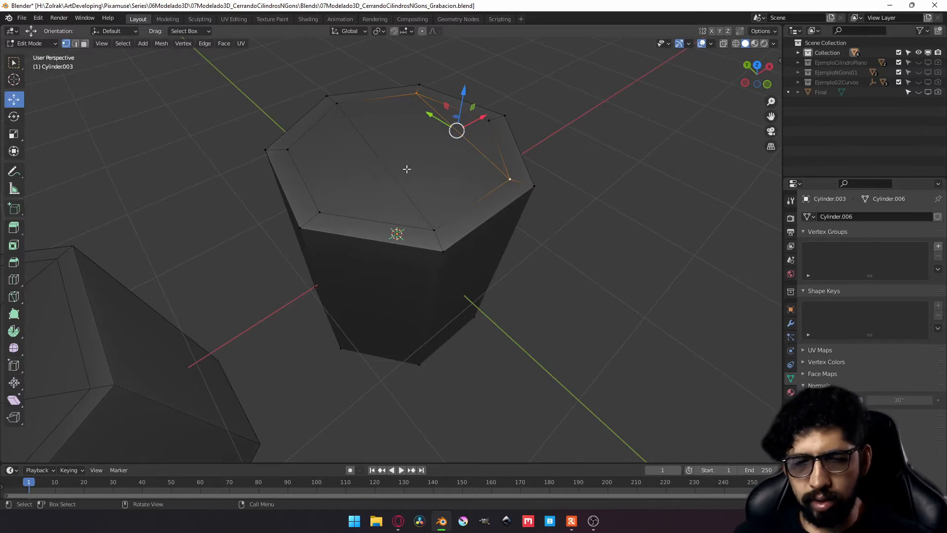
- Add one centred loop cut across the cap's two quads and down the adjoining side face
{"action": "key", "text": "ctrl+r"}
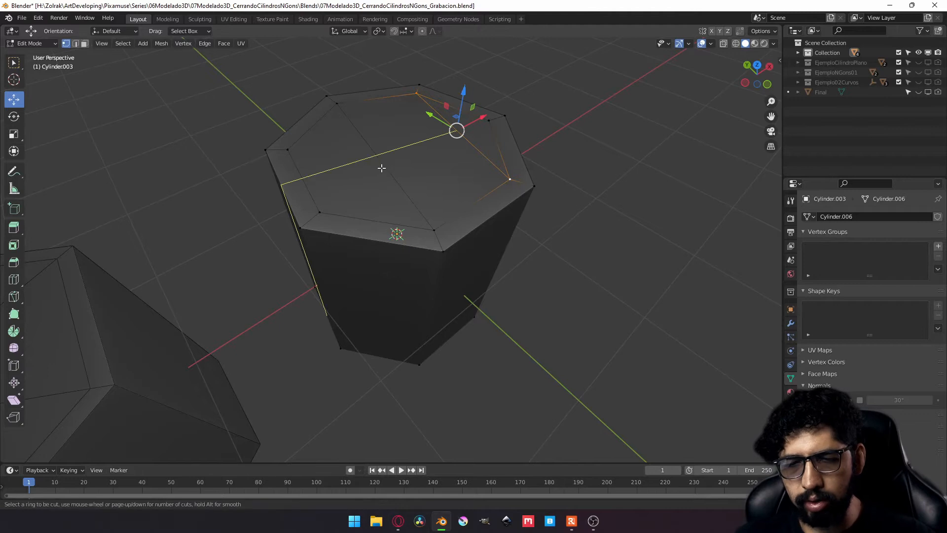
{"action": "left_click", "coordinate": [372, 162]}
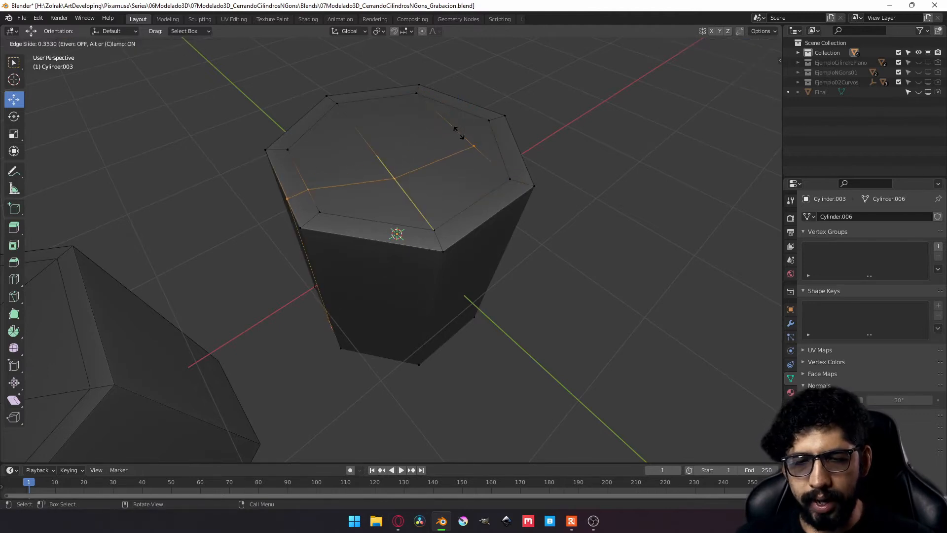
{"action": "right_click", "coordinate": [386, 150]}
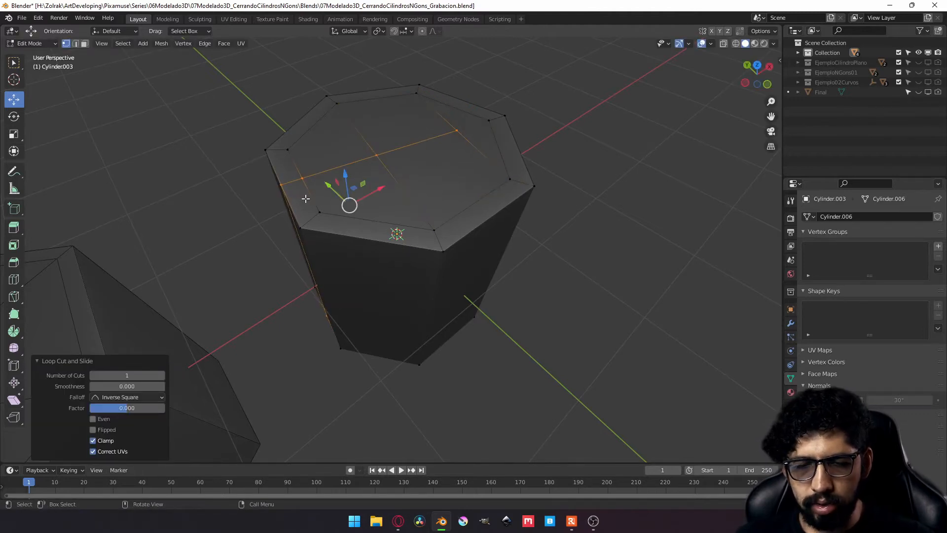
- Slide the loop cut's end vertex on the triangle's edge inward along the cut by a factor of about 0.342
{"action": "left_click", "coordinate": [457, 130]}
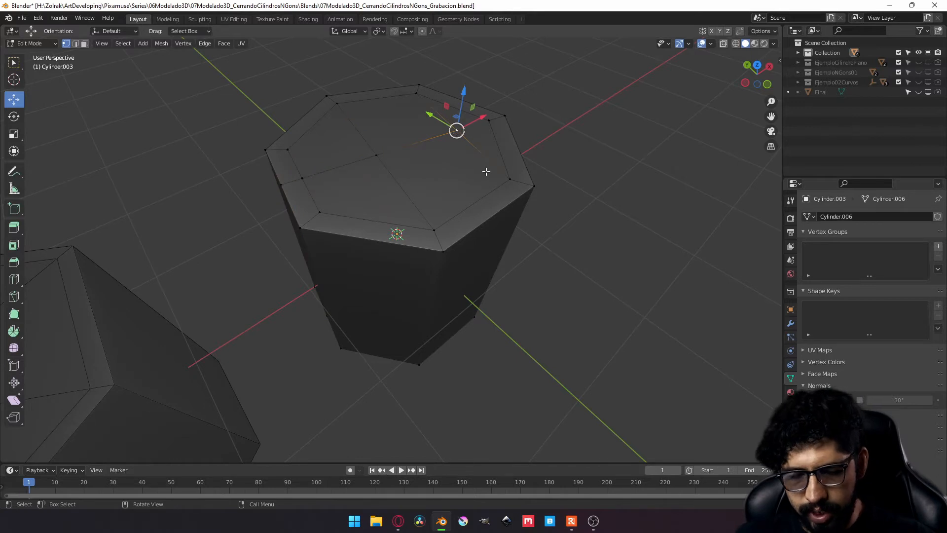
{"action": "key", "text": "shift+v"}
{"action": "left_click", "coordinate": [456, 171]}
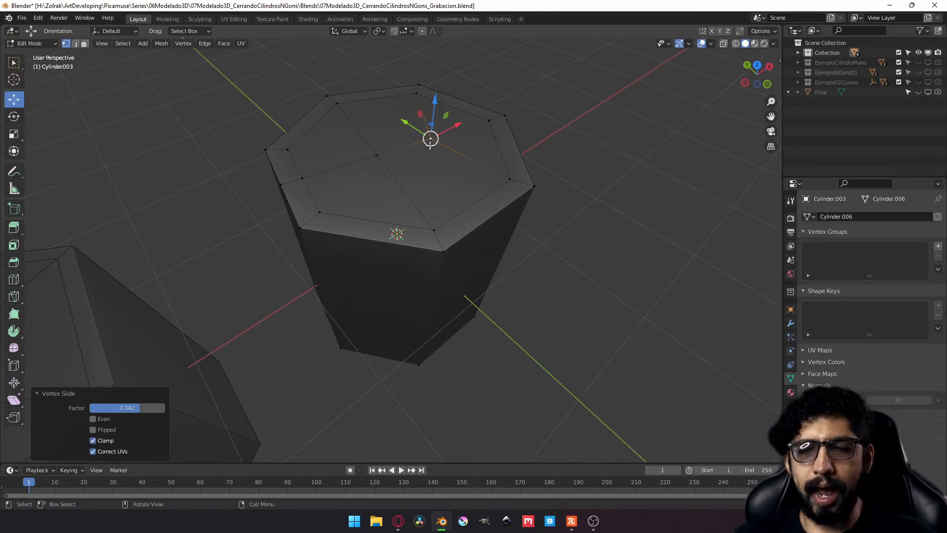
{"action": "middle_click_drag", "start_coordinate": [430, 143], "coordinate": [398, 200]}
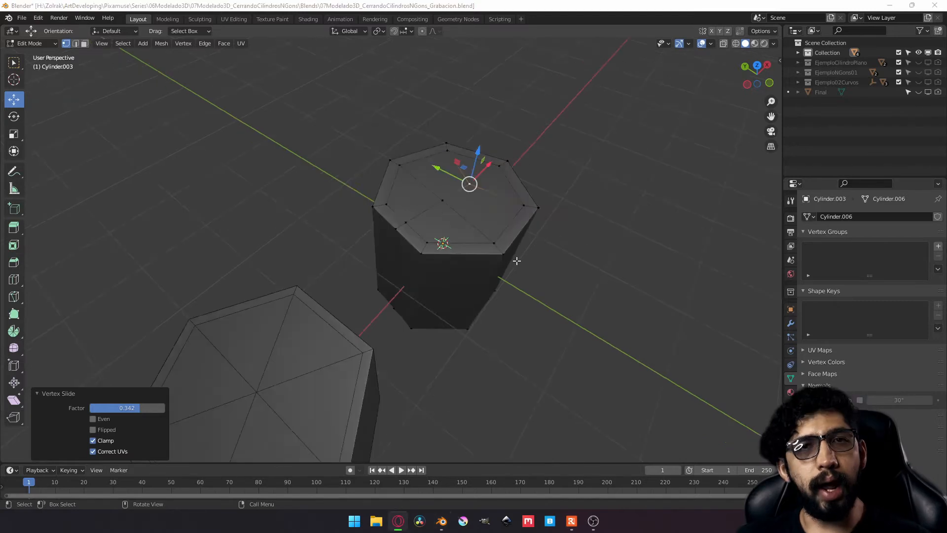
{"action": "middle_click_drag", "start_coordinate": [516, 262], "coordinate": [528, 242]}
- Move both the six-sided and seven-sided cylinders about -3.81 m along X in Object Mode
{"action": "key", "text": "Tab"}
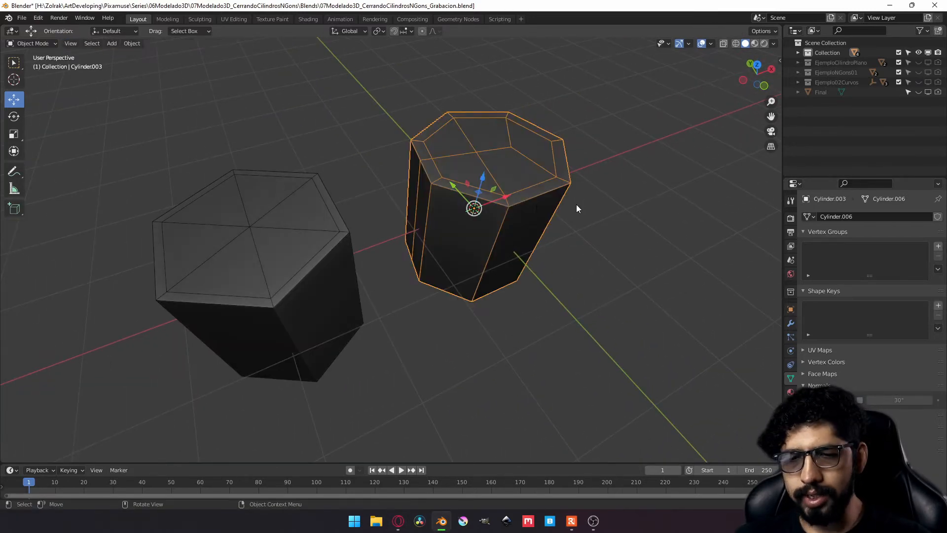
{"action": "left_click", "coordinate": [306, 238], "text": "shift"}
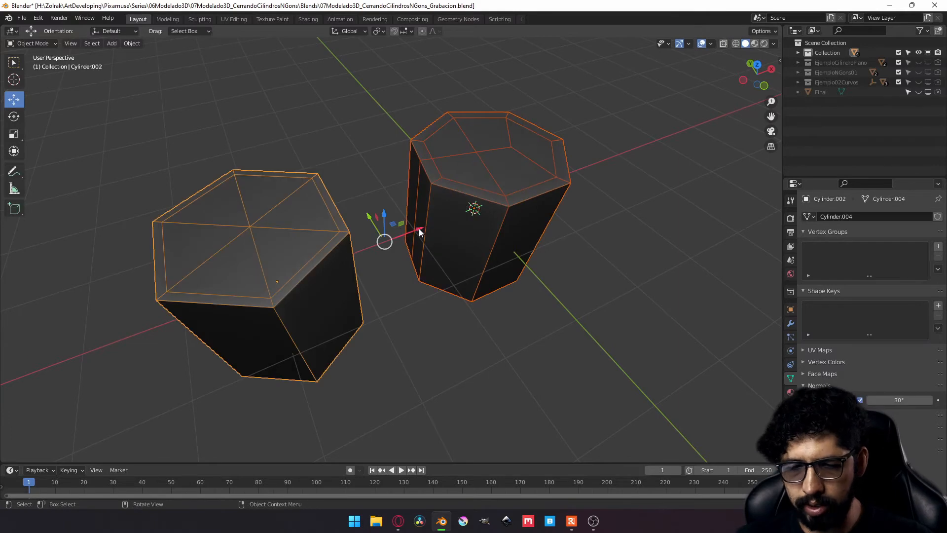
{"action": "key", "text": "g"}
{"action": "left_click", "coordinate": [74, 293]}
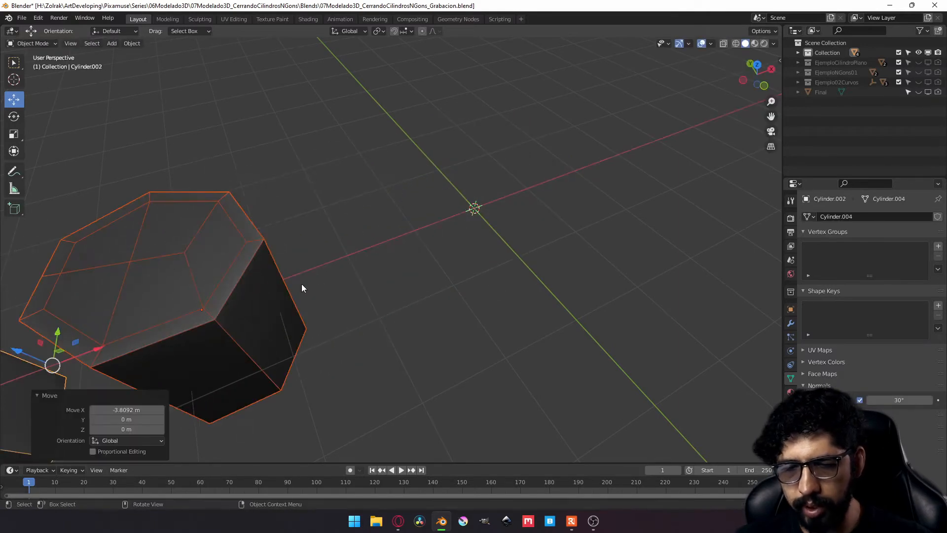
- Add a new cylinder with 16 vertices at the origin
{"action": "key", "text": "shift+a"}
{"action": "mouse_move", "coordinate": [481, 219]}
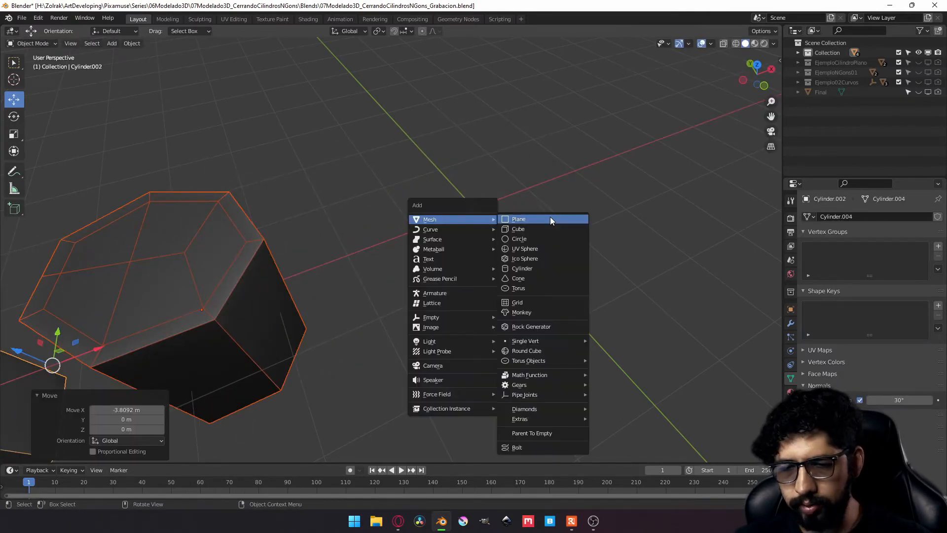
{"action": "left_click", "coordinate": [546, 268]}
{"action": "left_click", "coordinate": [119, 335]}
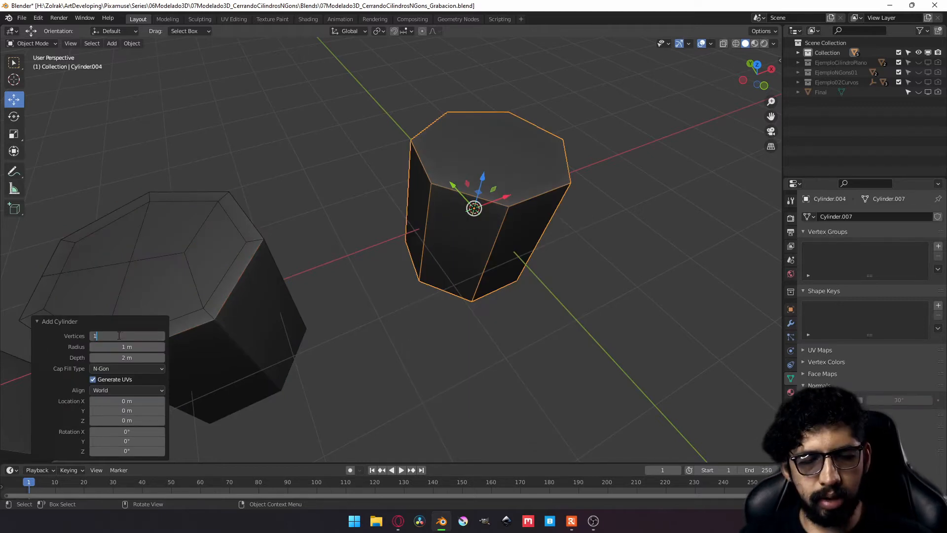
{"action": "key", "text": "Return"}
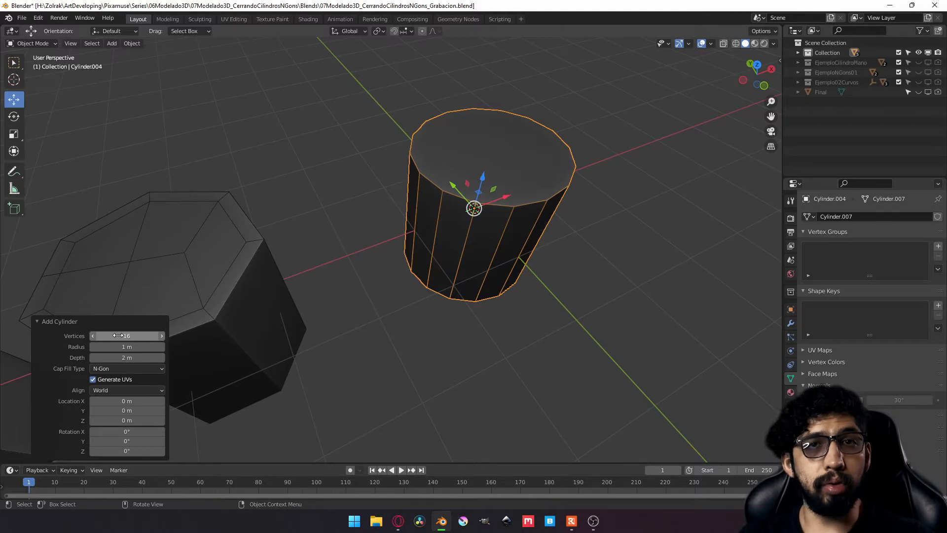
- Inset the top cap face of the 16-sided cylinder by about 0.1389 m in Edit Mode
{"action": "left_click", "coordinate": [538, 182]}
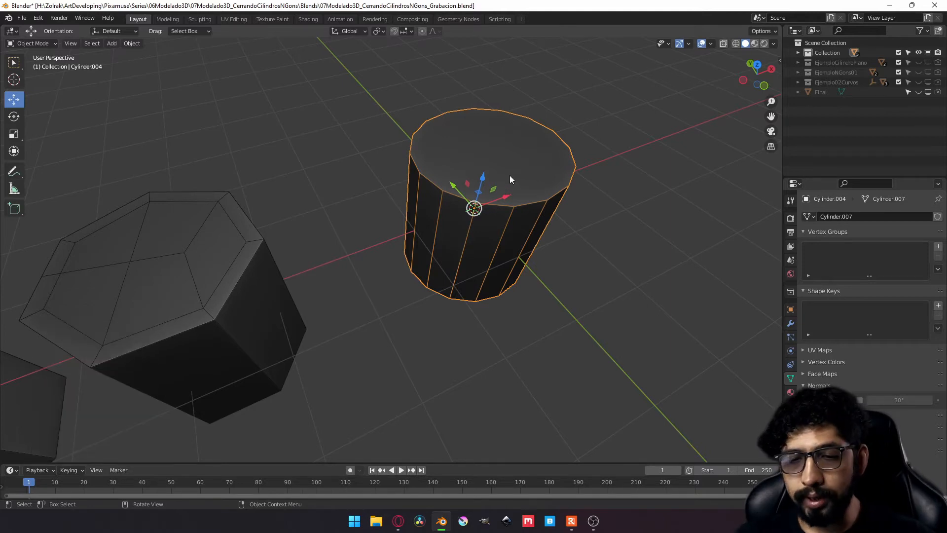
{"action": "key", "text": "Tab"}
{"action": "left_click", "coordinate": [84, 44]}
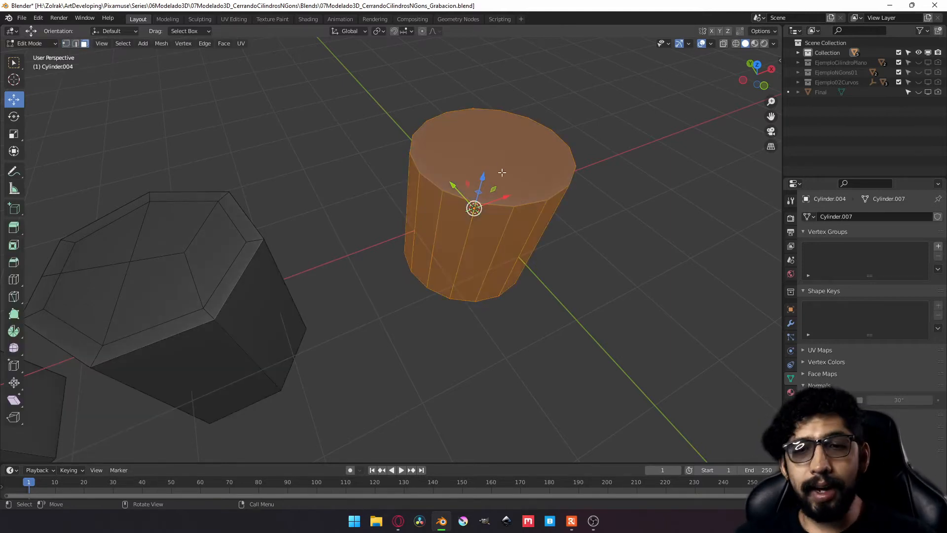
{"action": "left_click", "coordinate": [502, 173]}
{"action": "scroll", "coordinate": [544, 169], "scroll_direction": "up", "scroll_amount": 2}
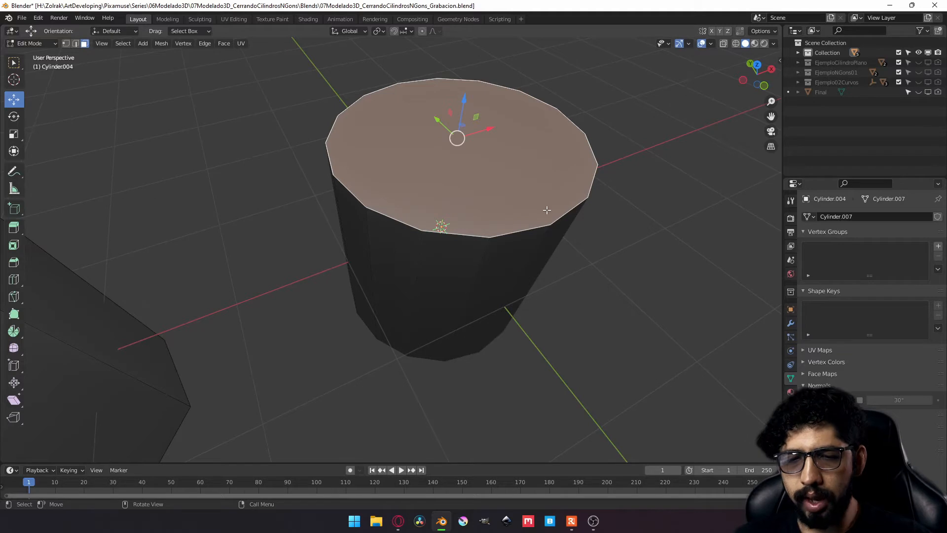
{"action": "key", "text": "i"}
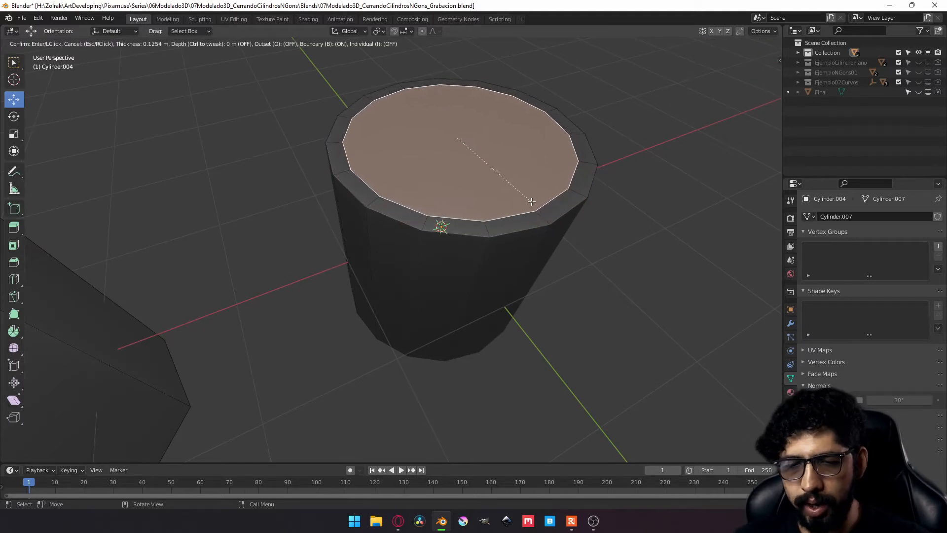
{"action": "left_click", "coordinate": [530, 200]}
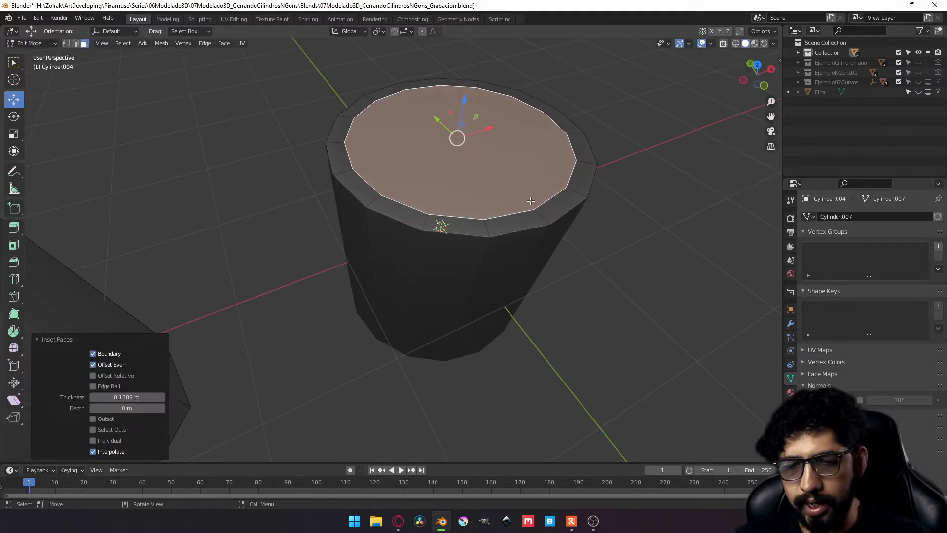
- Replace the inner cap face with a newly filled face inside the inset loop and poke it into triangles
{"action": "key", "text": "x"}
{"action": "left_click", "coordinate": [502, 156]}
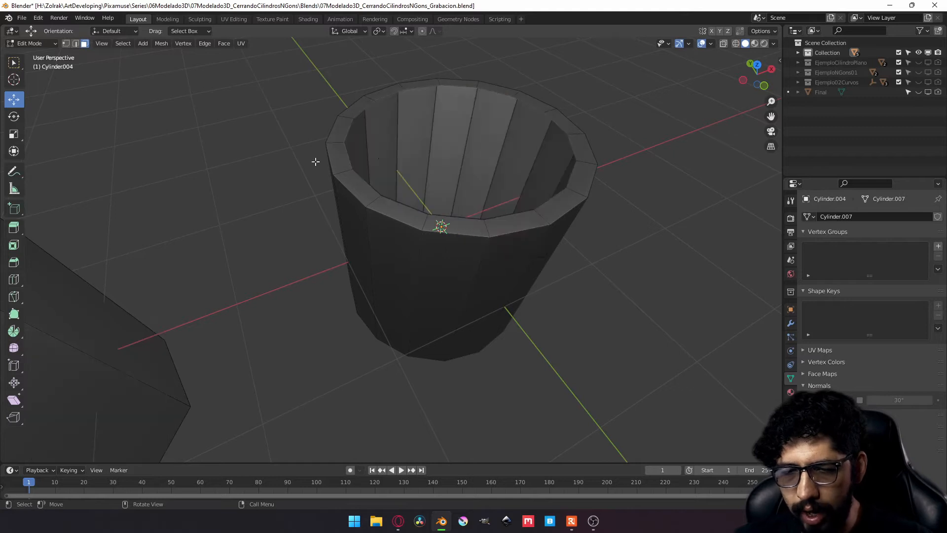
{"action": "left_click", "coordinate": [362, 180], "text": "alt"}
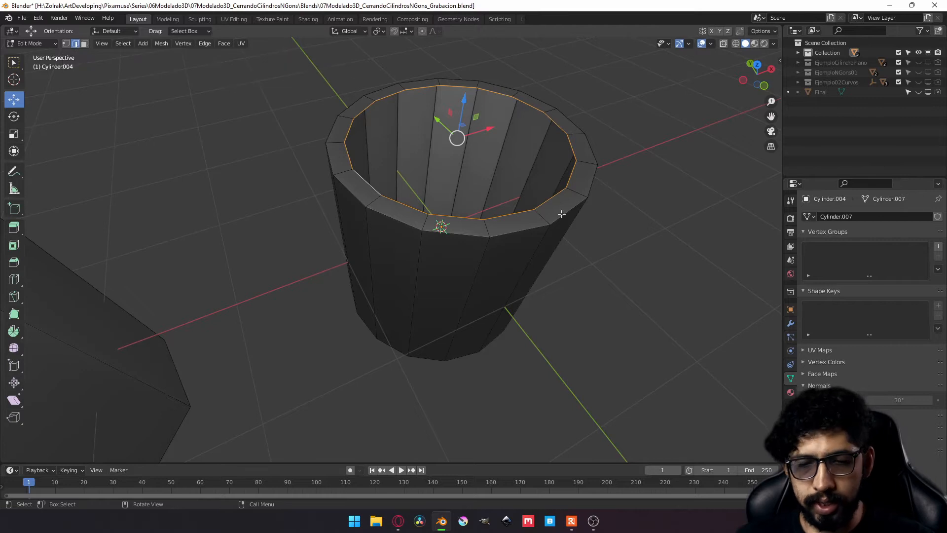
{"action": "key", "text": "f"}
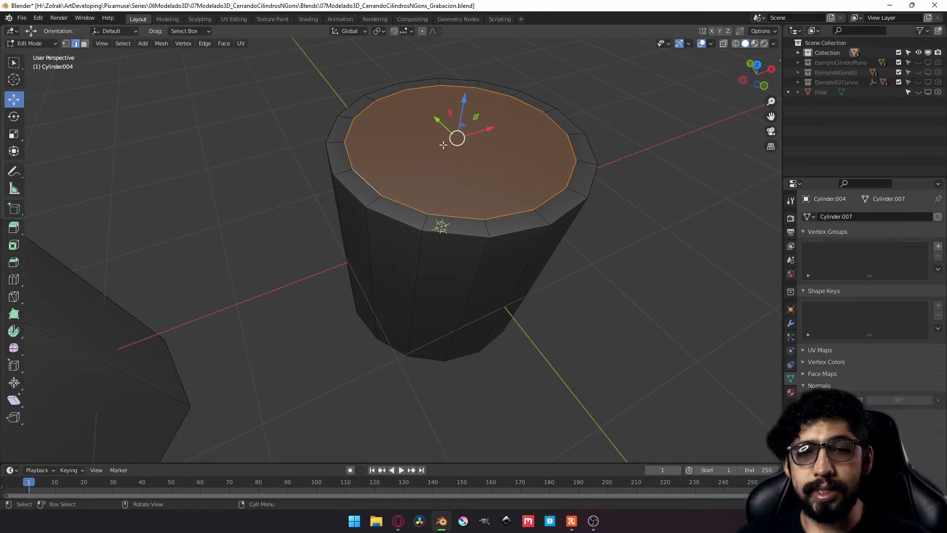
{"action": "left_click", "coordinate": [224, 44]}
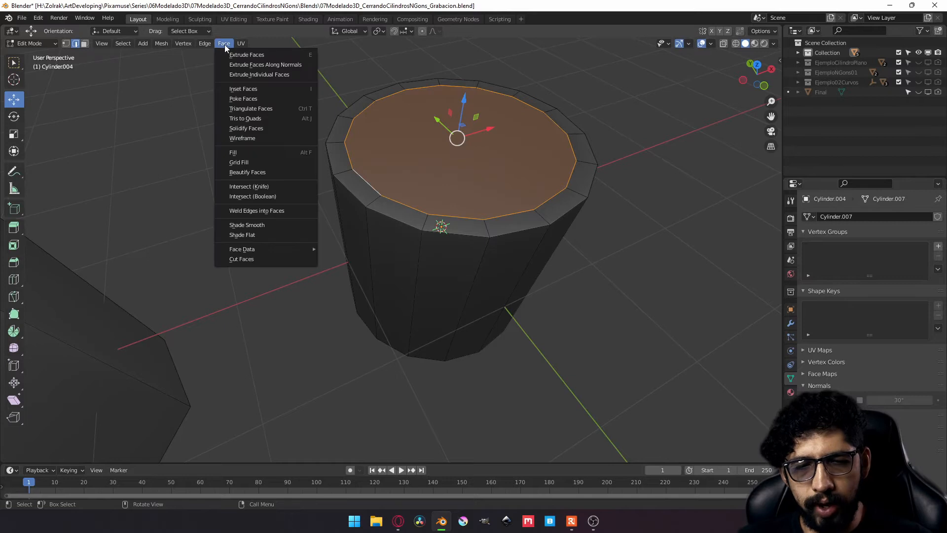
{"action": "left_click", "coordinate": [239, 93]}
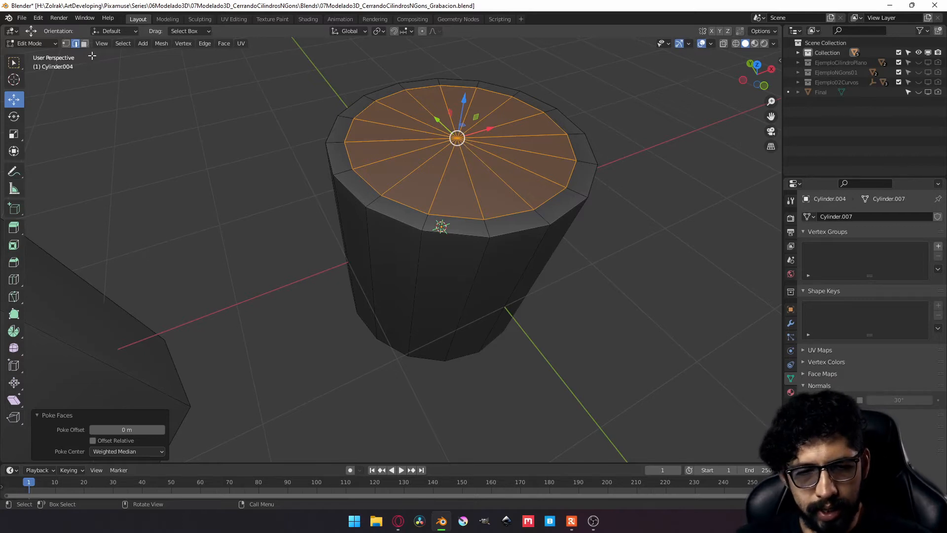
- Bevel the cap's centre vertex with a width of about 0.17 m and one segment
{"action": "left_click", "coordinate": [66, 44]}
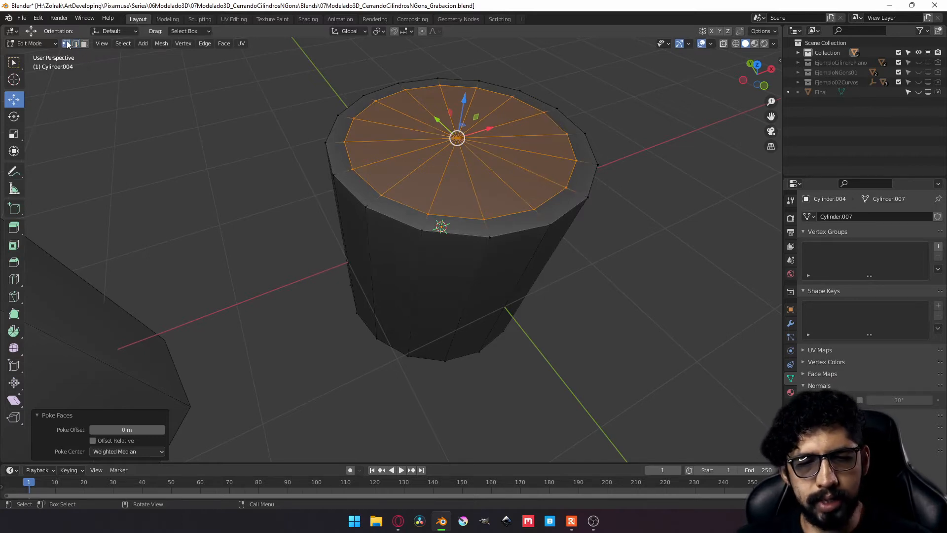
{"action": "left_click", "coordinate": [458, 138]}
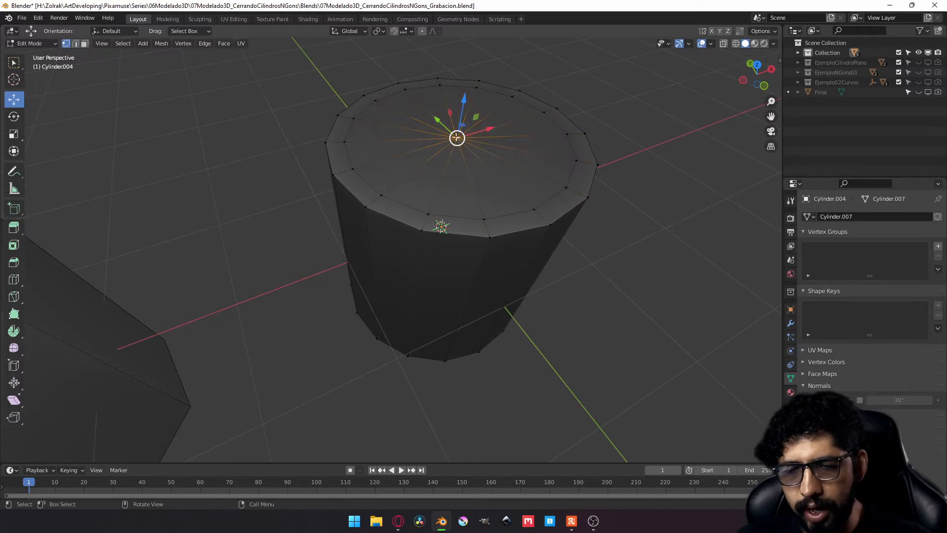
{"action": "scroll", "coordinate": [474, 123], "scroll_direction": "up", "scroll_amount": 5}
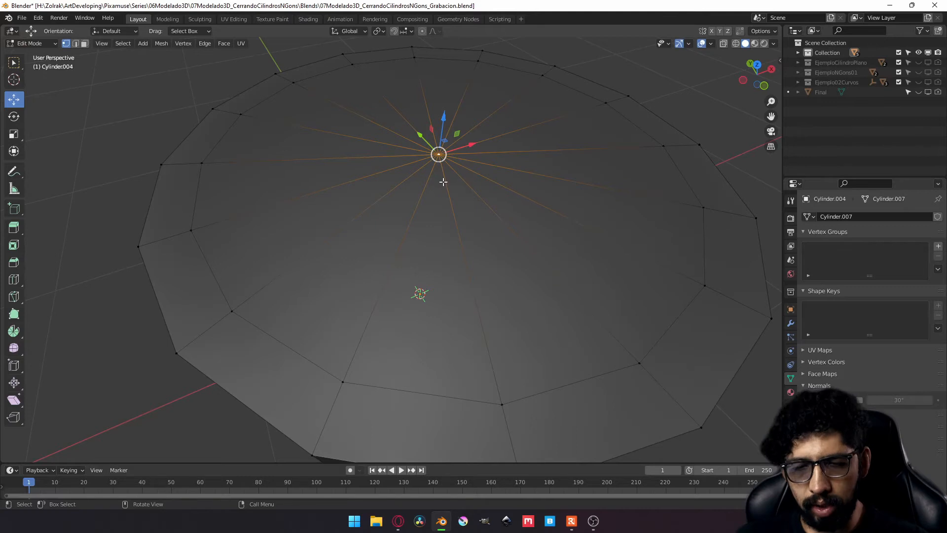
{"action": "key", "text": "ctrl"}
{"action": "key", "text": "ctrl+shift+b"}
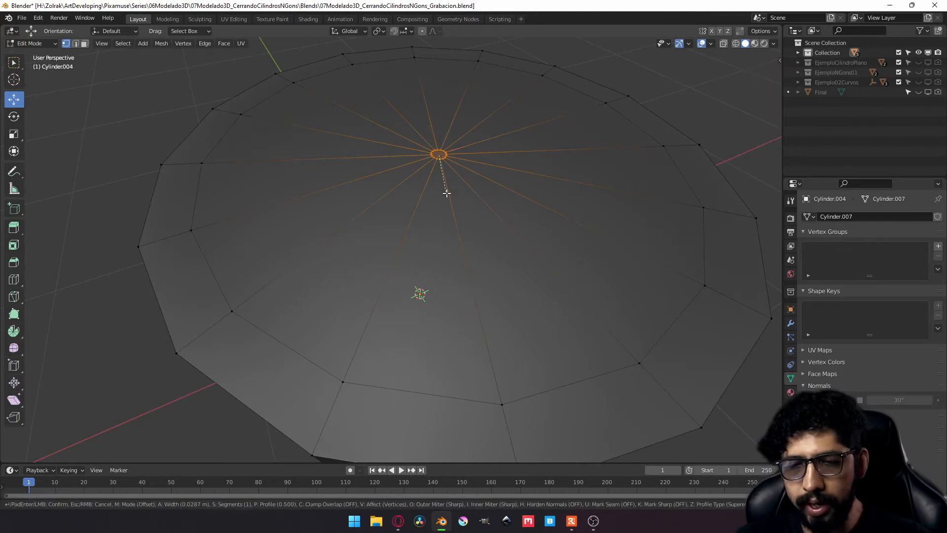
{"action": "left_click", "coordinate": [470, 224]}
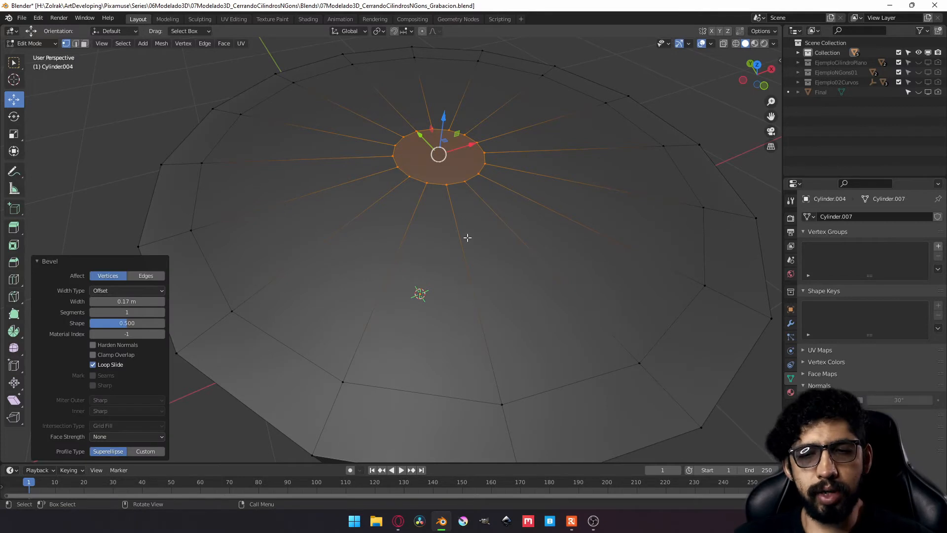
- Select the ring of radial cap edges, reduce it to every second edge with Checker Deselect, and dissolve those edges
{"action": "left_click", "coordinate": [76, 45]}
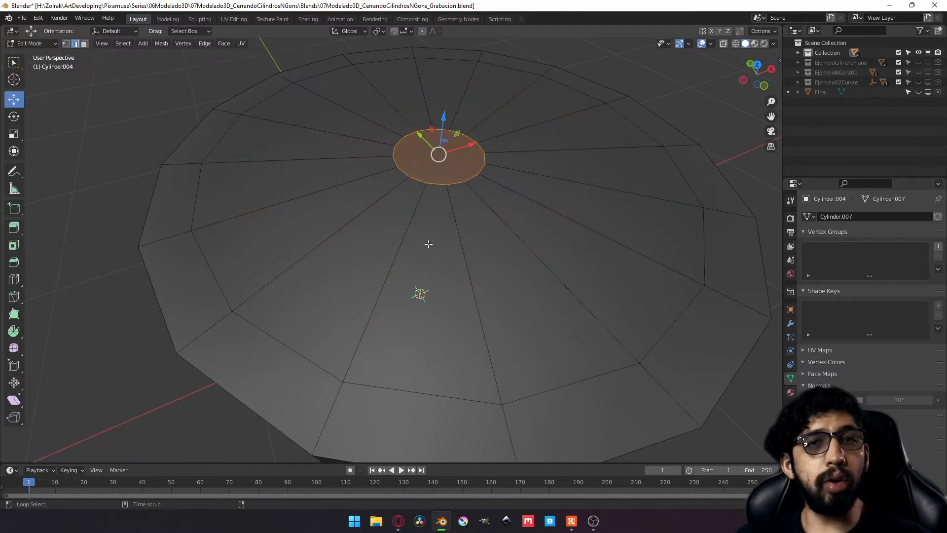
{"action": "left_click", "coordinate": [400, 243], "text": "ctrl+alt"}
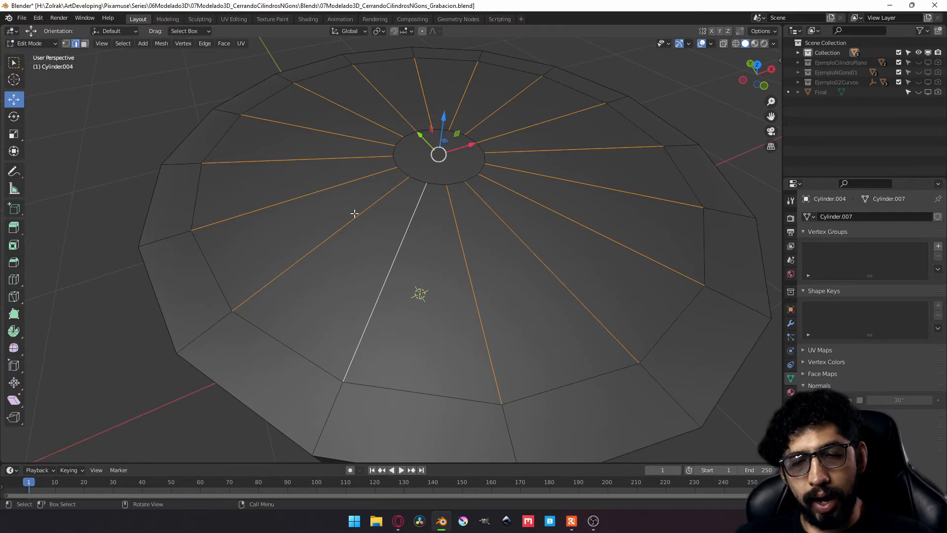
{"action": "left_click", "coordinate": [125, 43]}
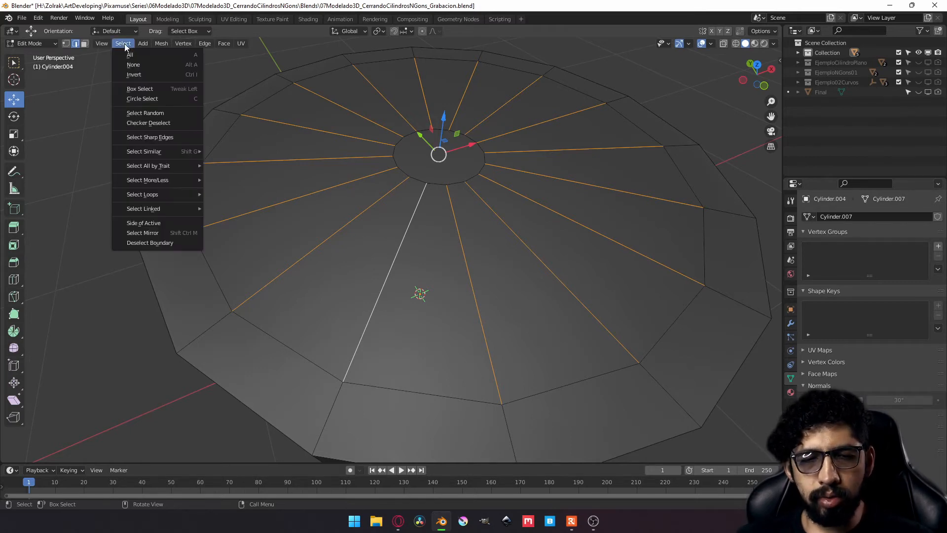
{"action": "left_click", "coordinate": [145, 123]}
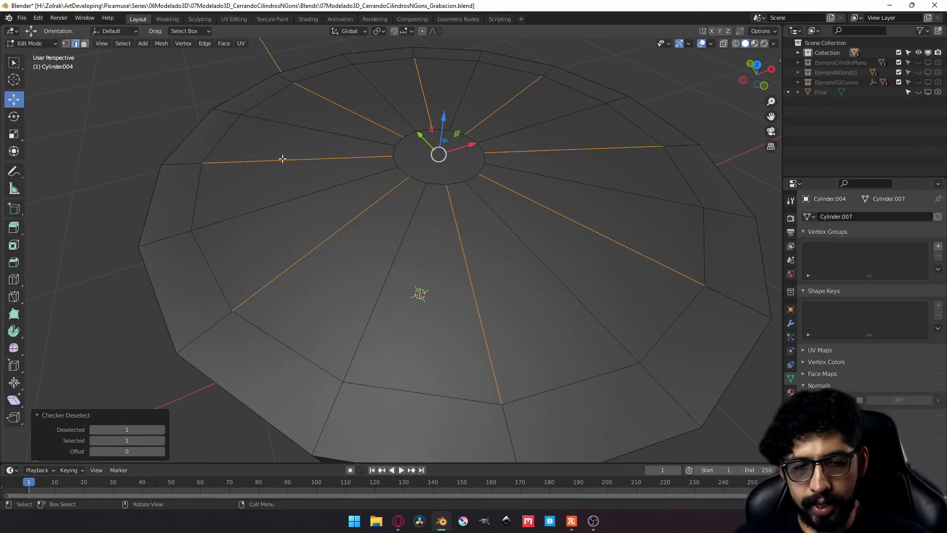
{"action": "key", "text": "x"}
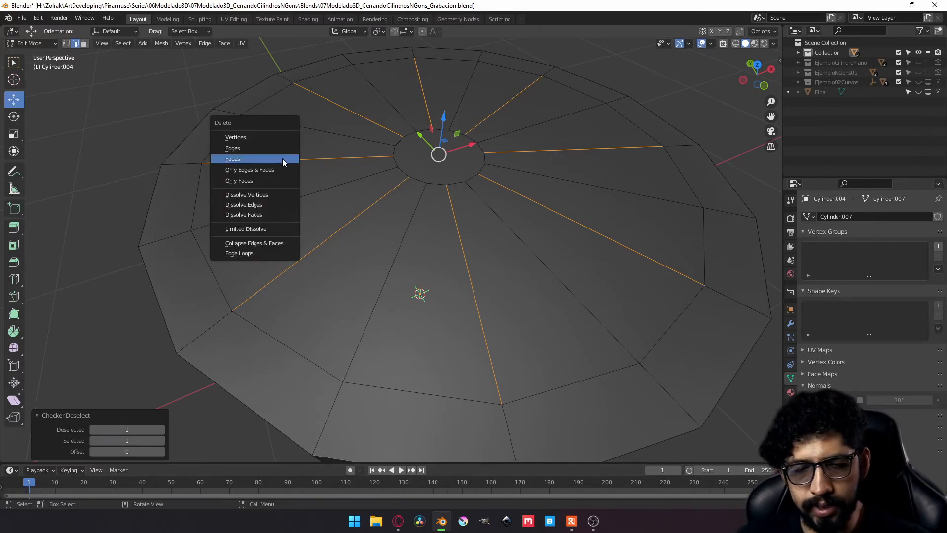
{"action": "left_click", "coordinate": [265, 206]}
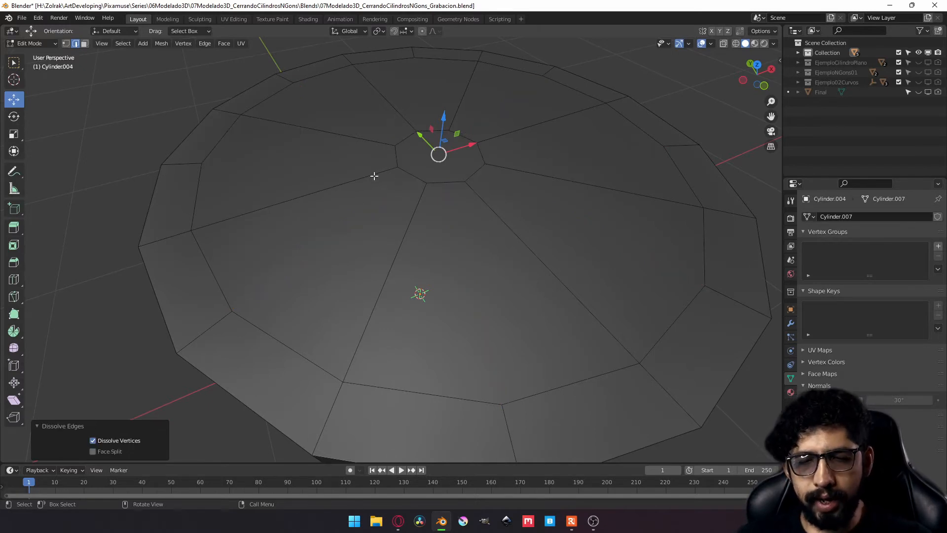
- Merge the small octagonal edge loop in the middle of the cap at its centre
{"action": "left_click", "coordinate": [397, 158], "text": "alt"}
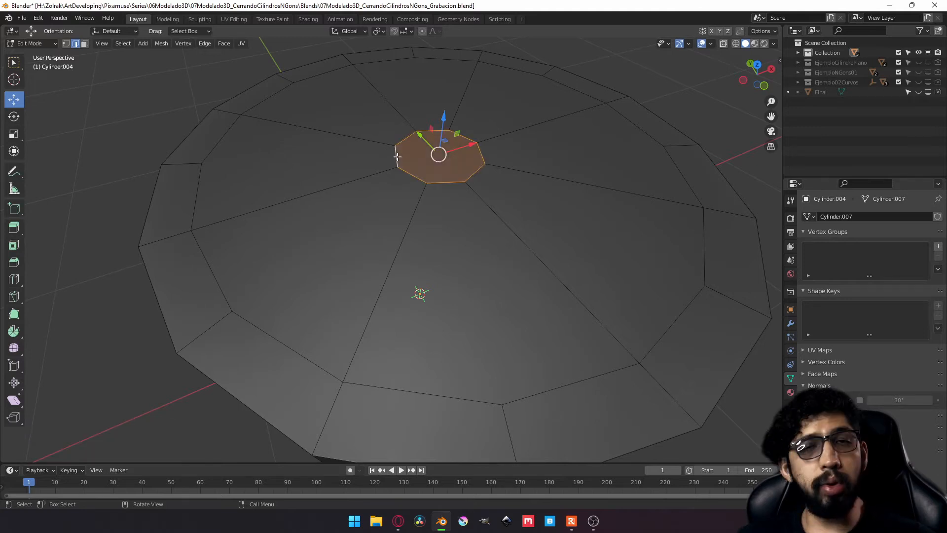
{"action": "left_click", "coordinate": [378, 157]}
{"action": "left_click", "coordinate": [405, 155], "text": "alt"}
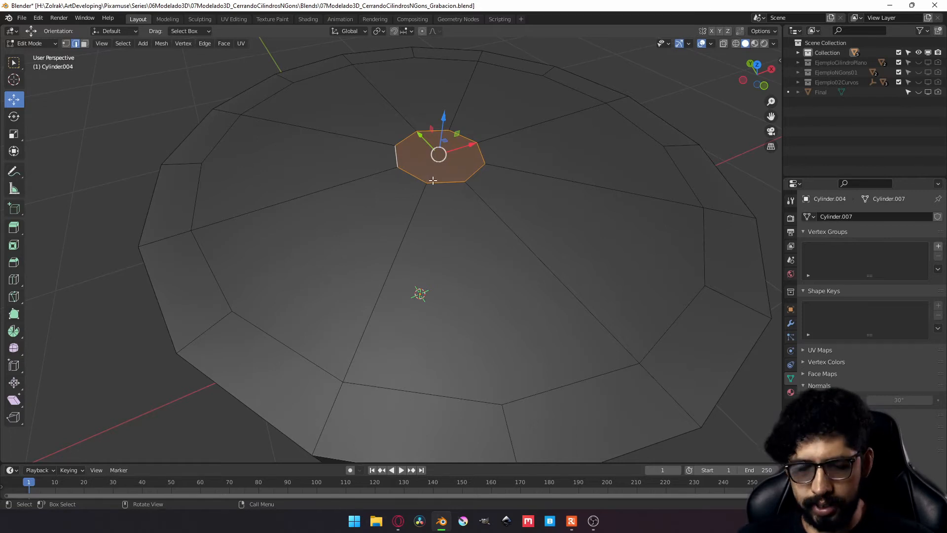
{"action": "key", "text": "m"}
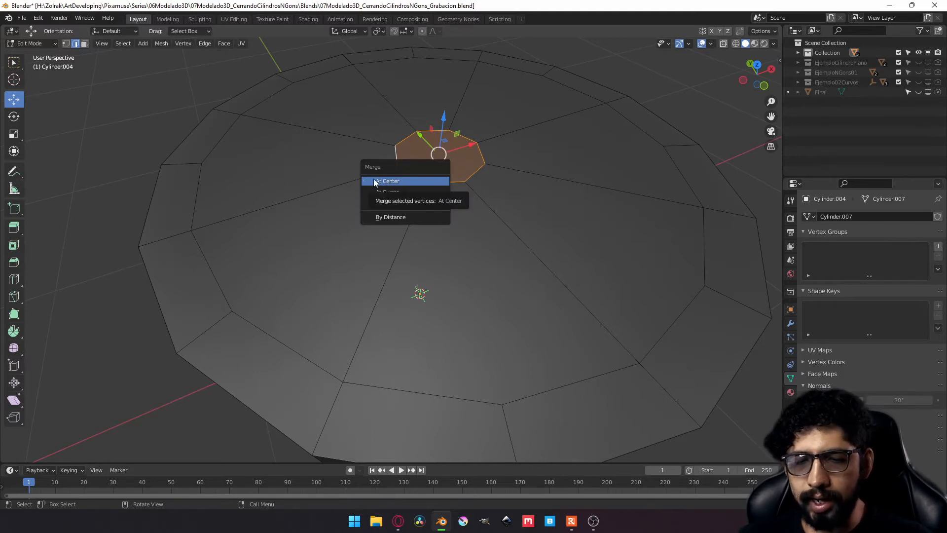
{"action": "left_click", "coordinate": [409, 179]}
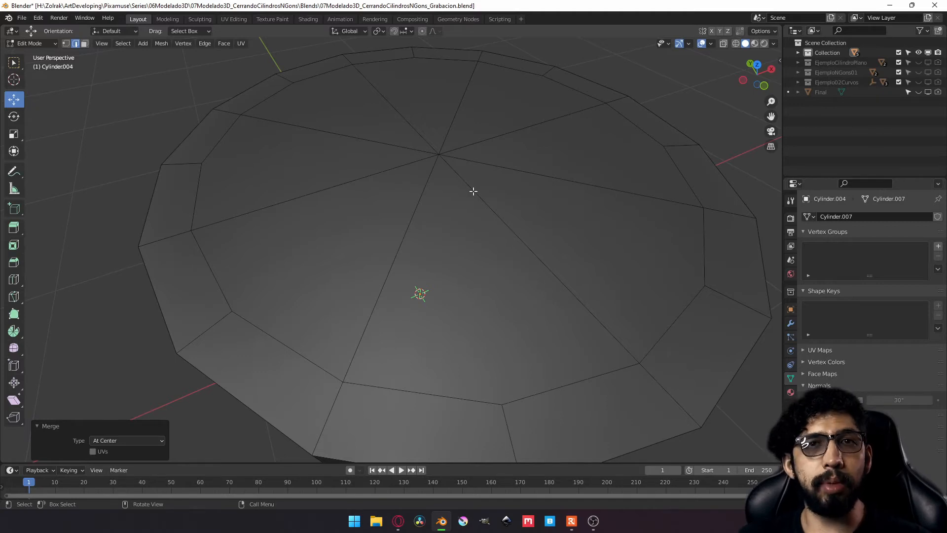
- Delete the cap's centre vertex together with its surrounding faces
{"action": "key", "text": "1"}
{"action": "left_click", "coordinate": [439, 154]}
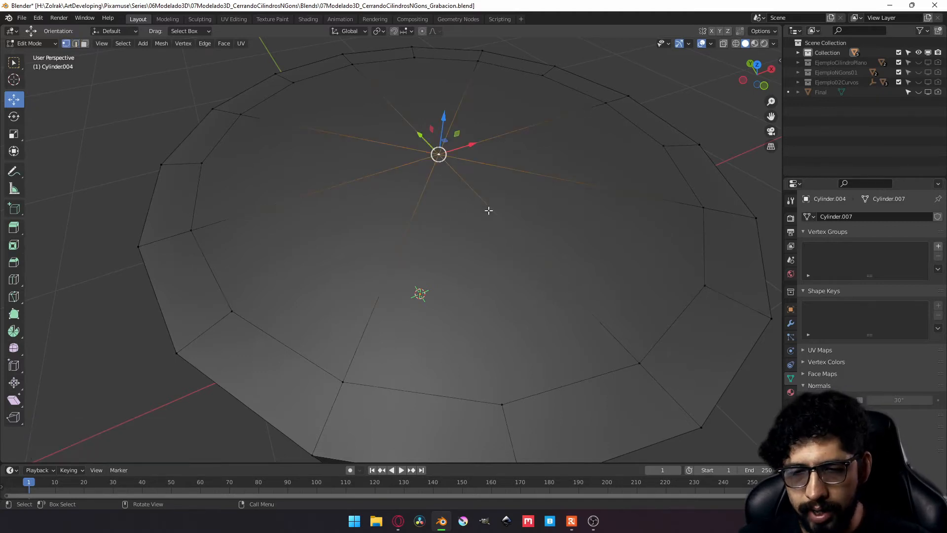
{"action": "key", "text": "x"}
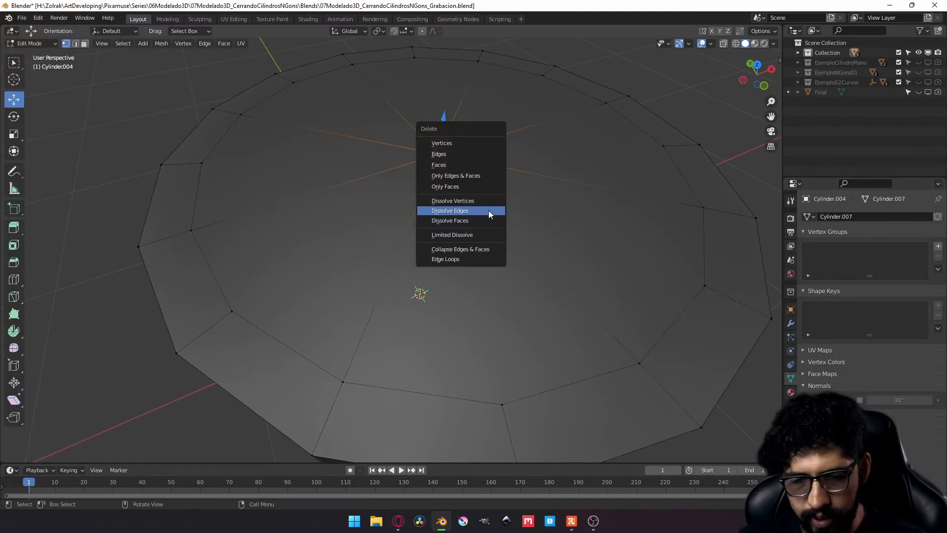
{"action": "left_click", "coordinate": [471, 141]}
- Close the open inner edge loop of the cap with Grid Fill, using a span of 4
{"action": "left_click", "coordinate": [273, 101], "text": "alt"}
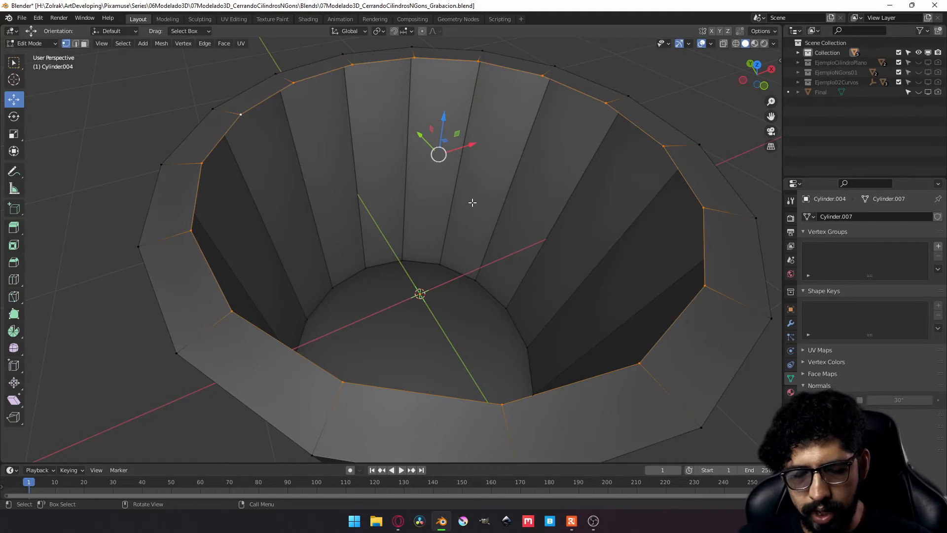
{"action": "key", "text": "ctrl+f"}
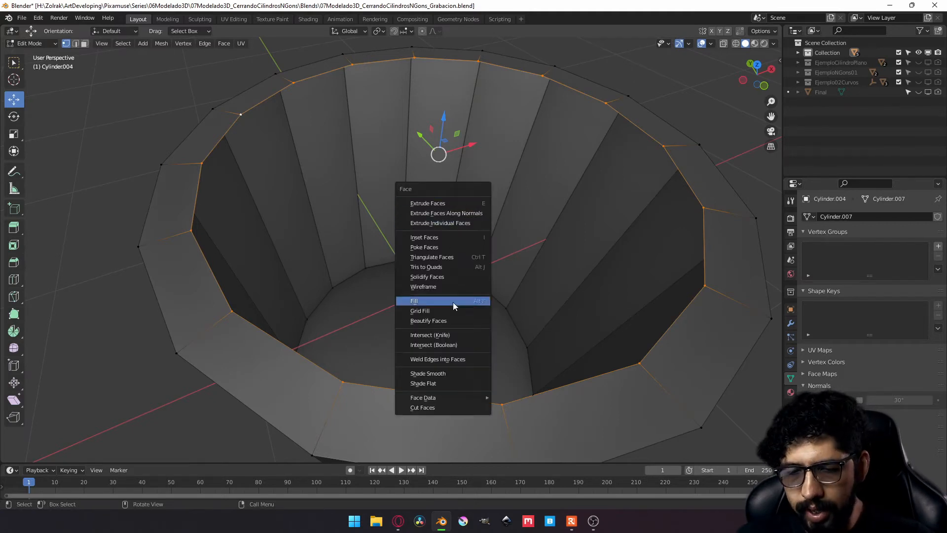
{"action": "left_click", "coordinate": [428, 312]}
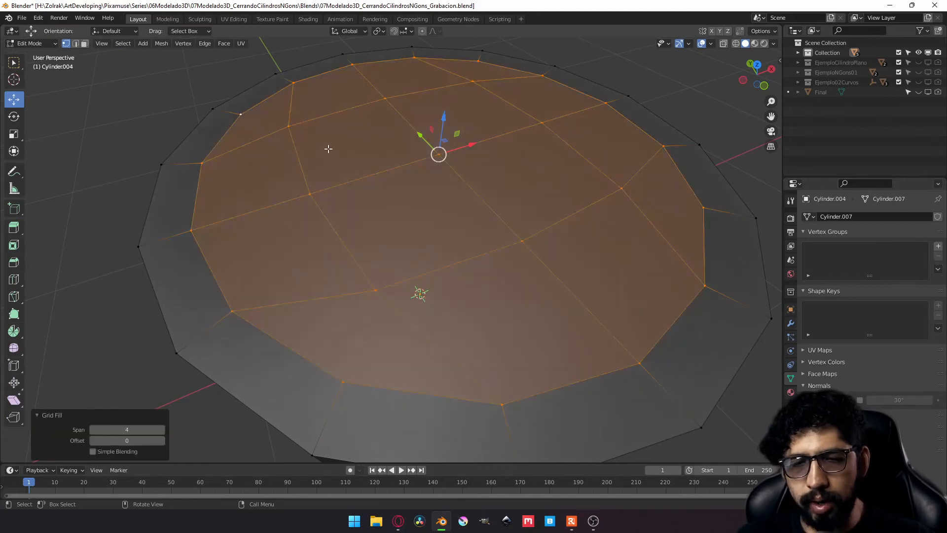
{"action": "scroll", "coordinate": [329, 149], "scroll_direction": "down", "scroll_amount": 5}
{"action": "scroll", "coordinate": [329, 149], "scroll_direction": "up", "scroll_amount": 5}
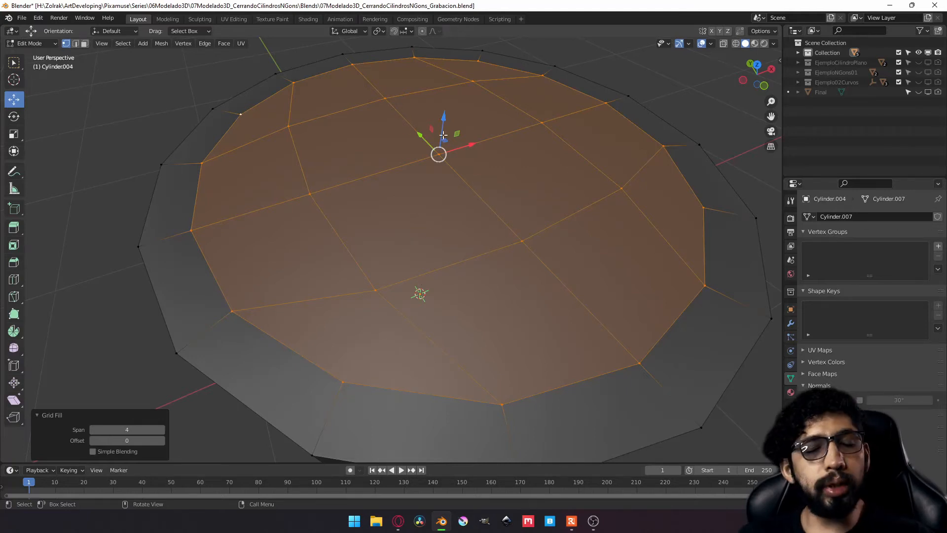
- Try lower grid fill spans down to 1, and set the span back to 4
{"action": "left_click", "coordinate": [94, 430]}
{"action": "left_click", "coordinate": [93, 429]}
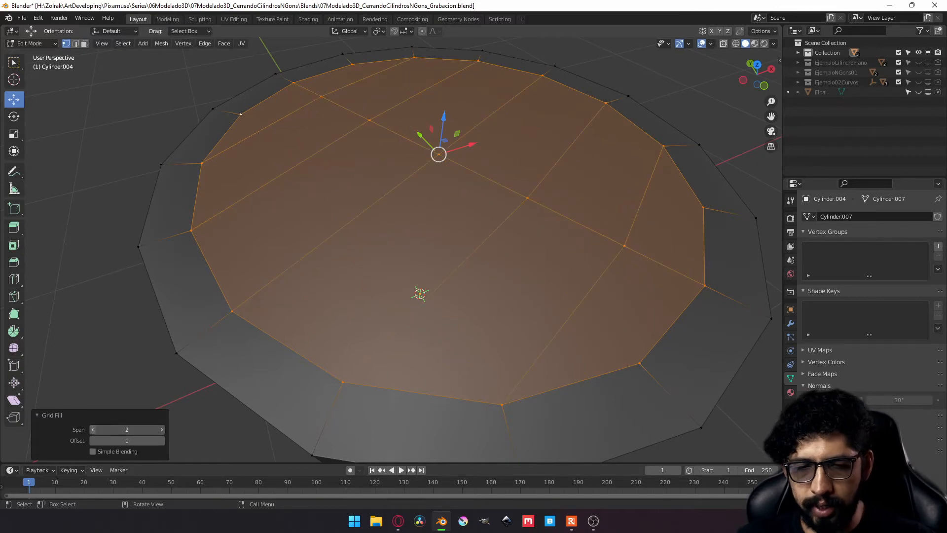
{"action": "left_click", "coordinate": [93, 429]}
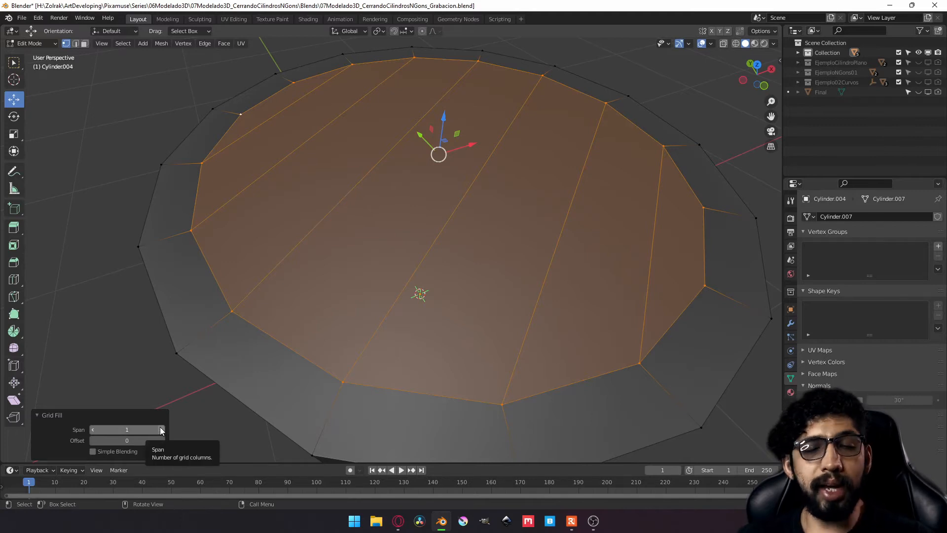
{"action": "left_click", "coordinate": [161, 430]}
{"action": "left_click", "coordinate": [162, 429]}
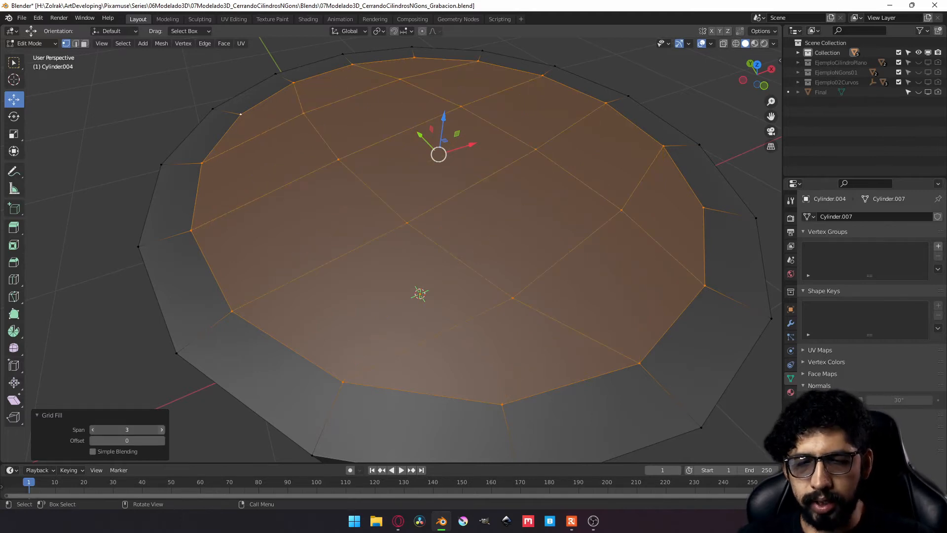
{"action": "left_click", "coordinate": [161, 430]}
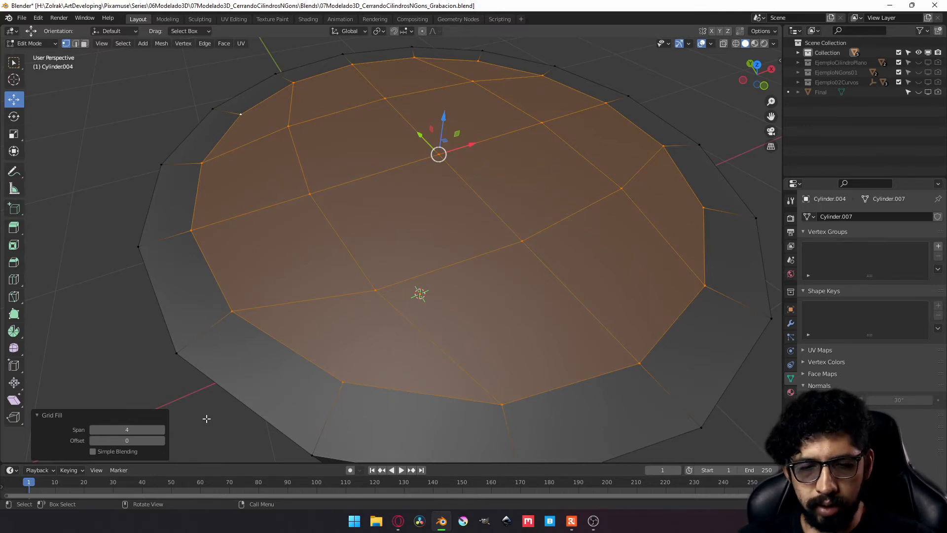
- Raise the grid fill's offset one value at a time up to 5 to compare how the grid rotates
{"action": "left_click", "coordinate": [161, 440]}
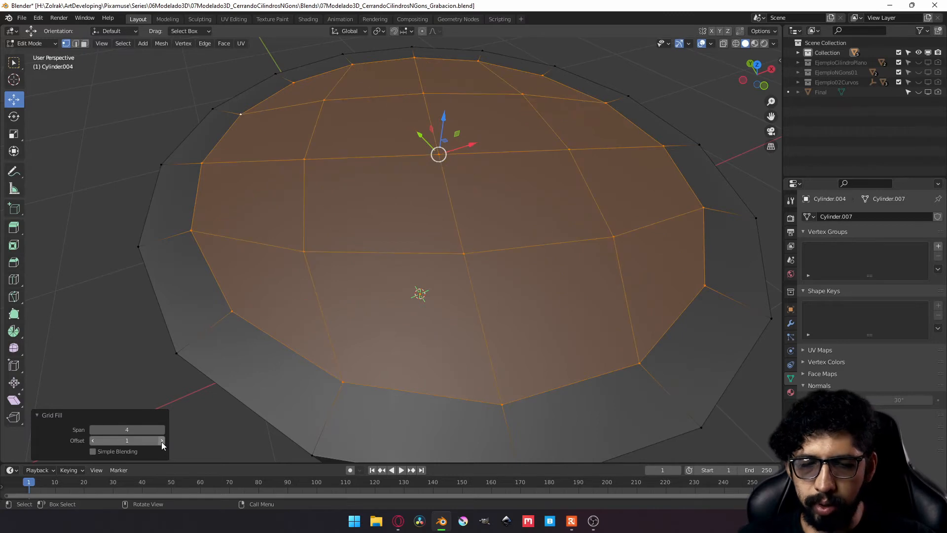
{"action": "left_click", "coordinate": [161, 440]}
{"action": "left_click", "coordinate": [161, 441]}
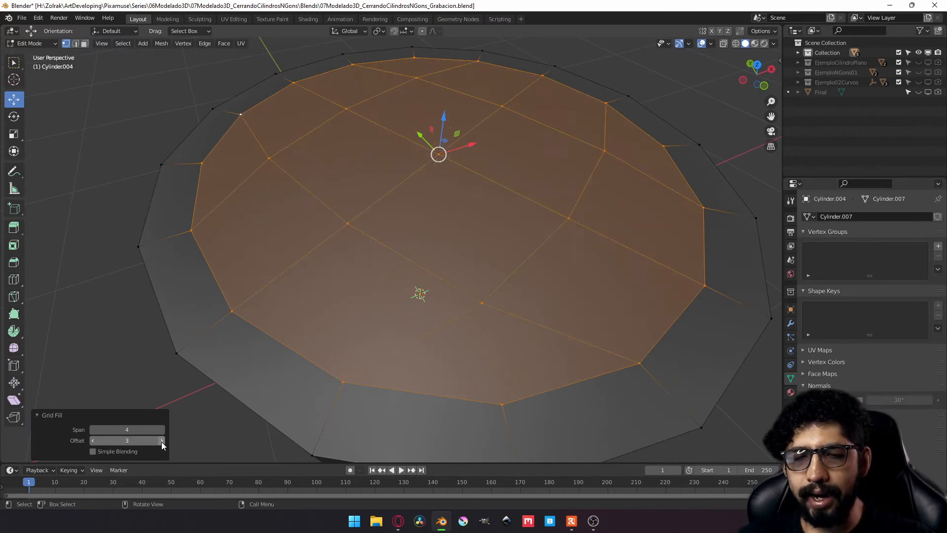
{"action": "left_click", "coordinate": [162, 440]}
{"action": "left_click", "coordinate": [161, 440]}
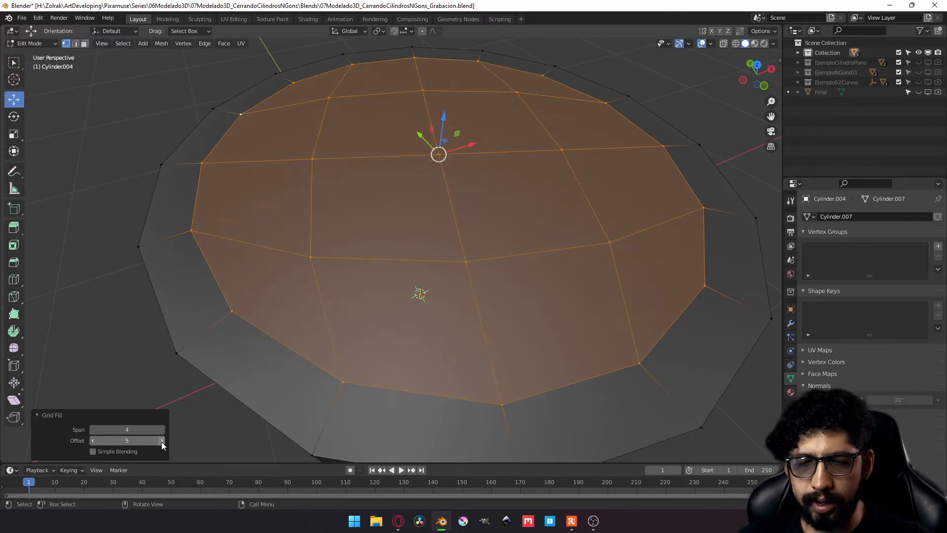
- Try Simple Blending on the grid fill, turn it back off, and set the offset to 4
{"action": "left_click", "coordinate": [92, 451]}
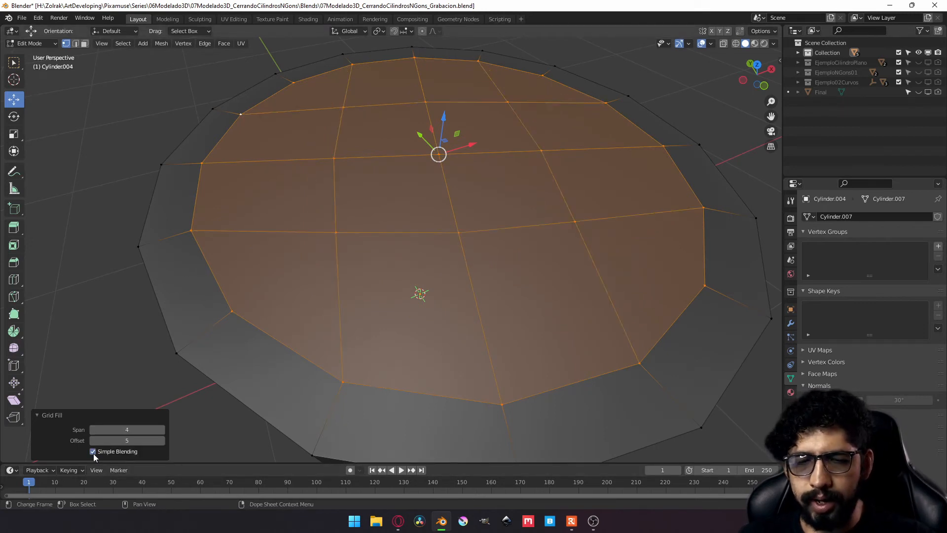
{"action": "left_click", "coordinate": [93, 451]}
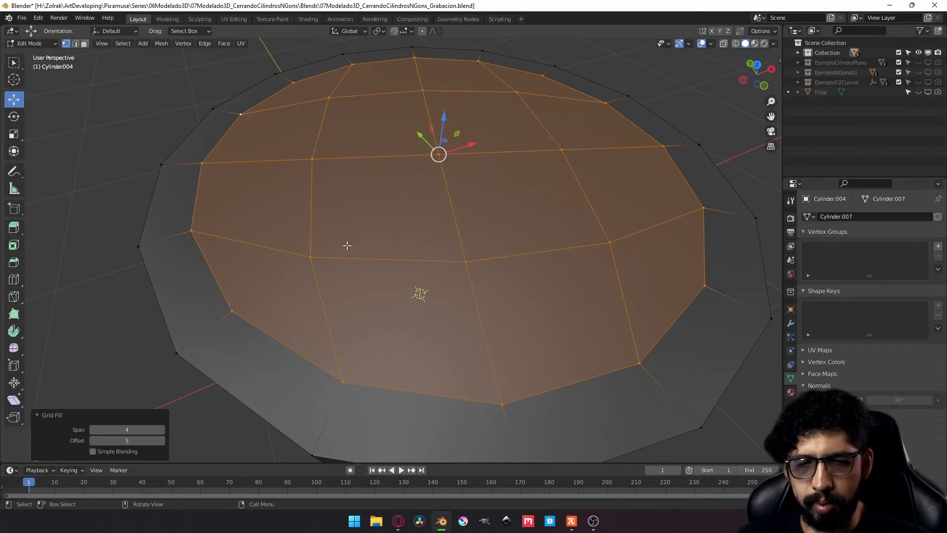
{"action": "left_click", "coordinate": [91, 441]}
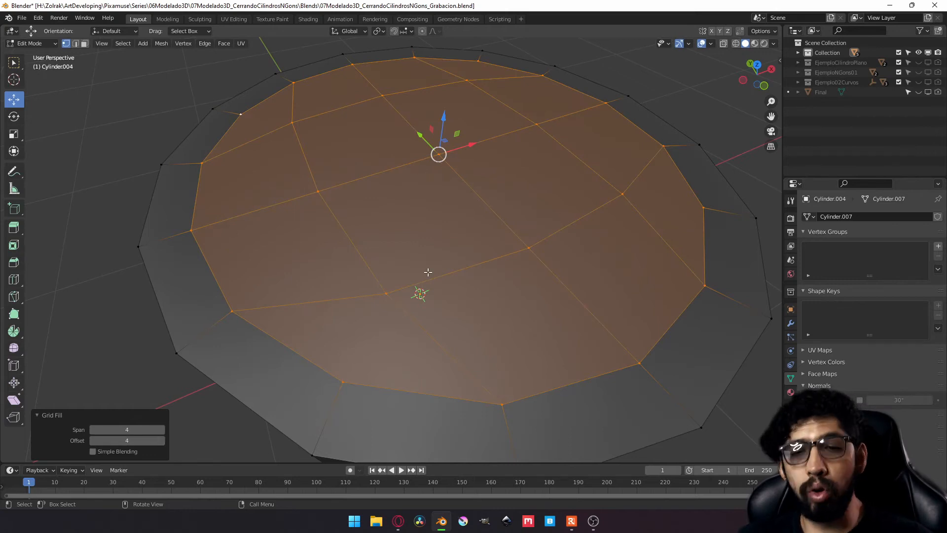
- Examine the cap's topology in face mode by selecting several face loops that run from the rim across the filled grid
{"action": "scroll", "coordinate": [443, 266], "scroll_direction": "down", "scroll_amount": 5}
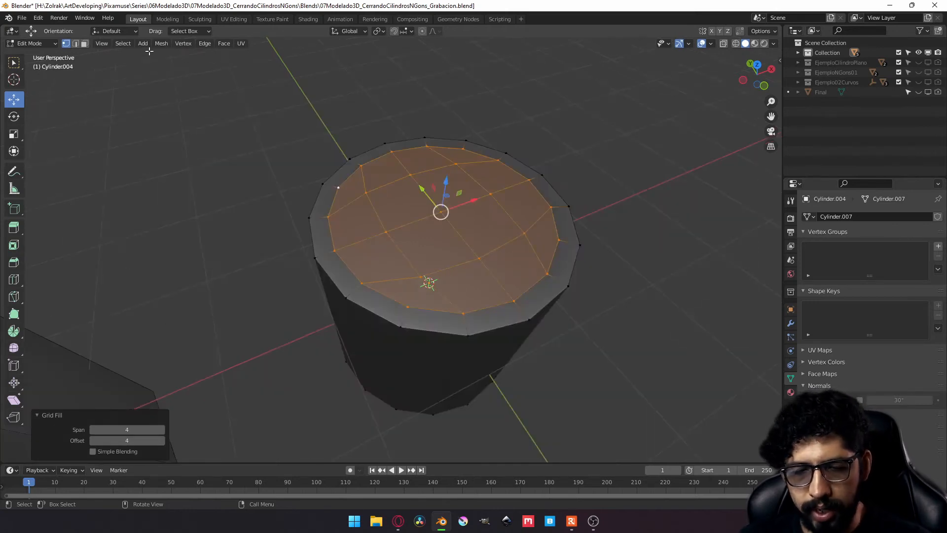
{"action": "left_click", "coordinate": [85, 44]}
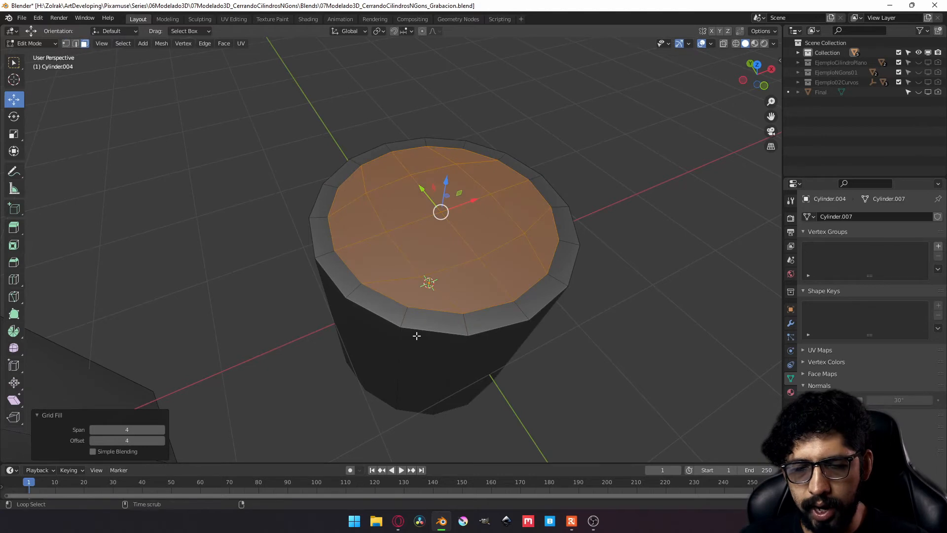
{"action": "left_click", "coordinate": [431, 330], "text": "alt"}
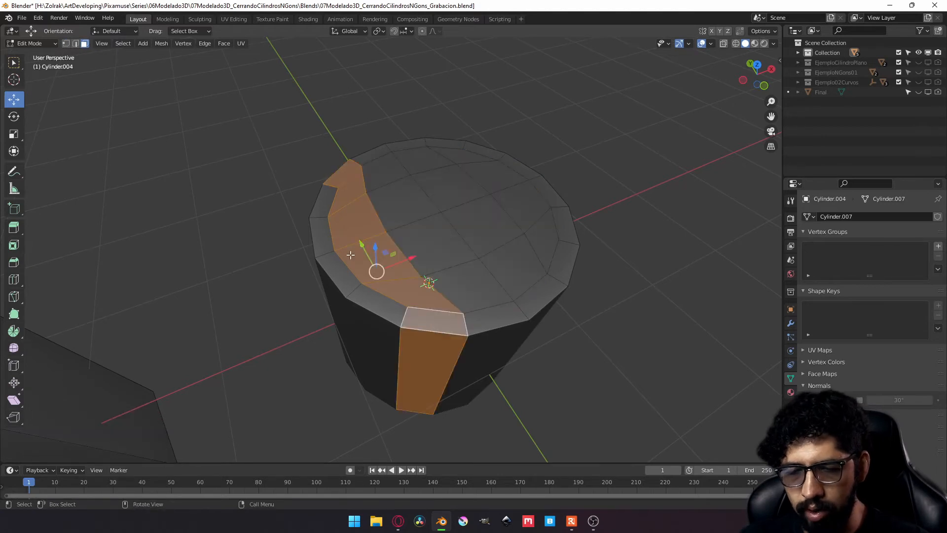
{"action": "left_click", "coordinate": [381, 312], "text": "alt"}
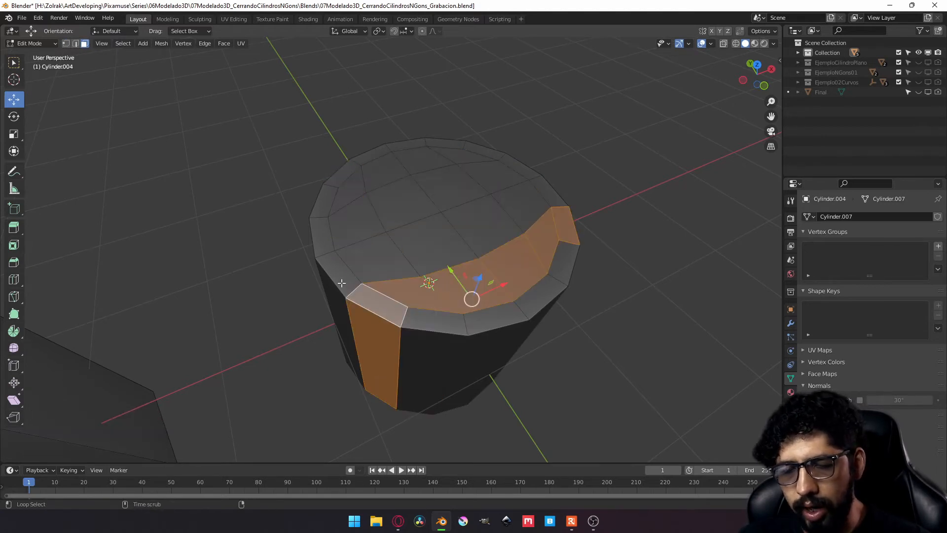
{"action": "left_click", "coordinate": [332, 271], "text": "alt"}
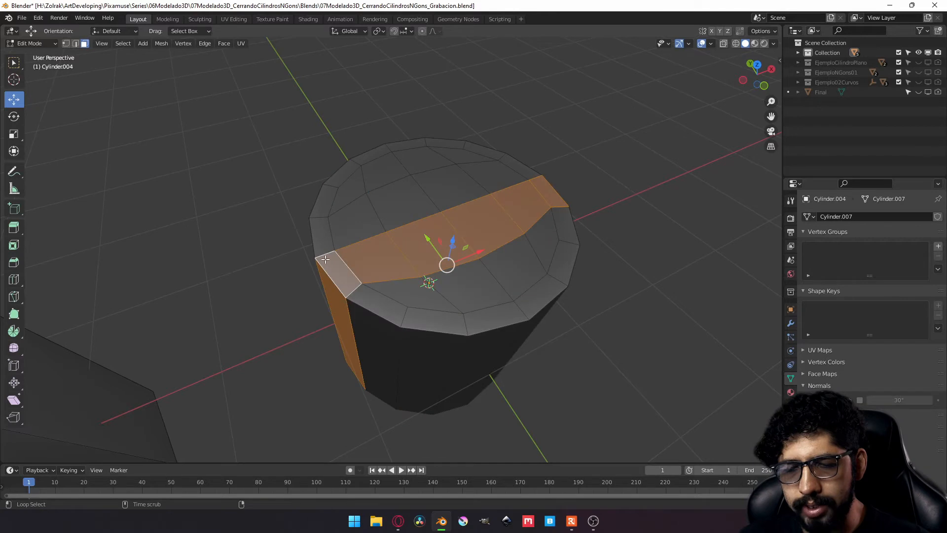
{"action": "left_click", "coordinate": [314, 231], "text": "alt"}
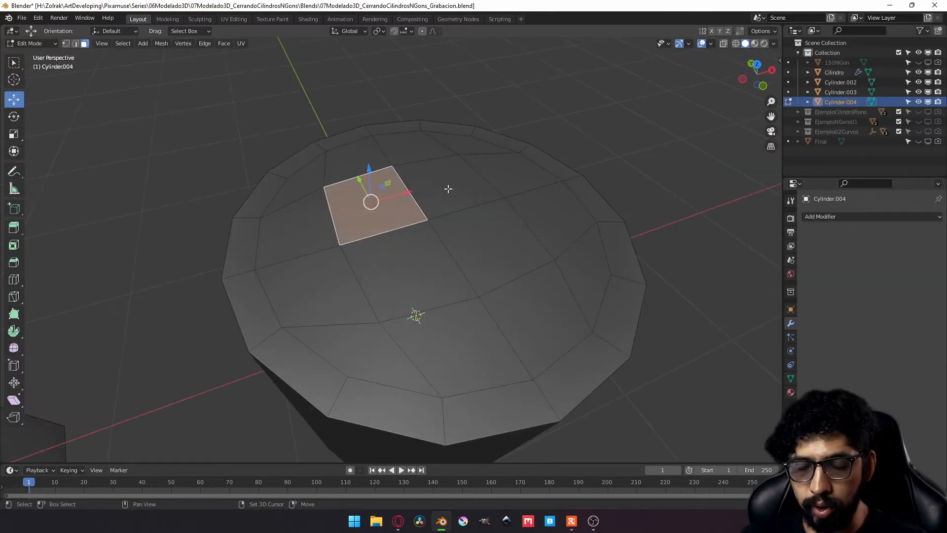
- Select the four faces around the cap's centre and inset them together by about 0.048 m
{"action": "left_click", "coordinate": [455, 195], "text": "shift"}
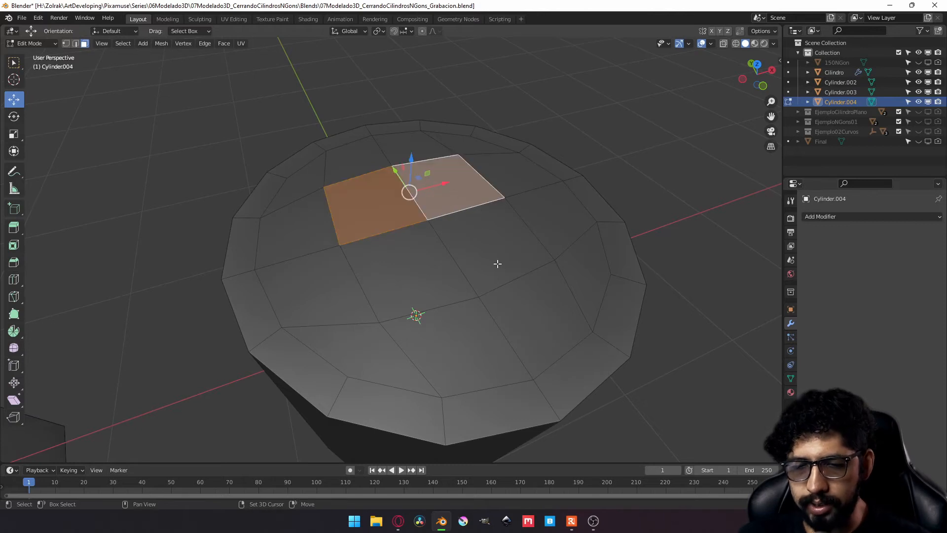
{"action": "left_click", "coordinate": [492, 244], "text": "shift"}
{"action": "left_click", "coordinate": [404, 267], "text": "shift"}
{"action": "key", "text": "i"}
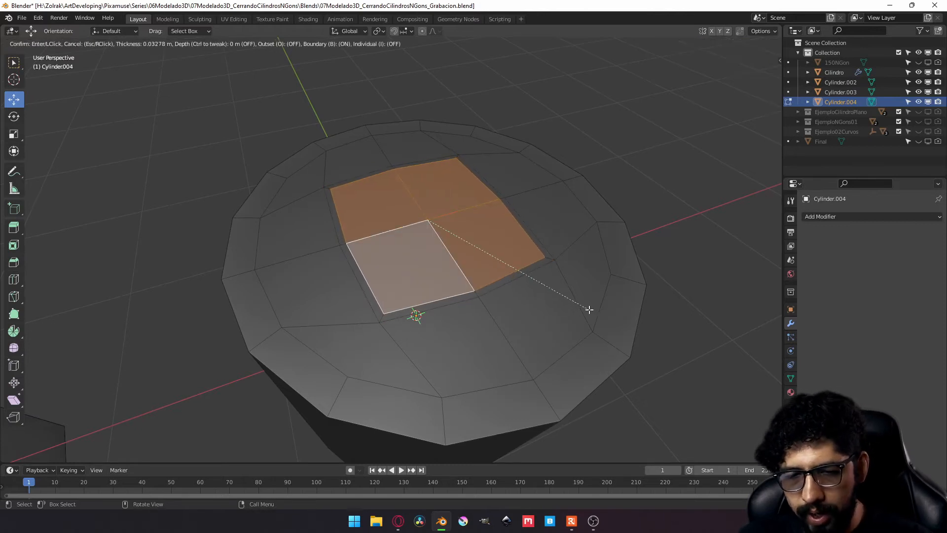
{"action": "left_click", "coordinate": [586, 309]}
- Extrude the inset faces downward in three stages of about 0.06, 0.35 and 0.06 m, and inset the recess floor about 0.067 m
{"action": "key", "text": "e"}
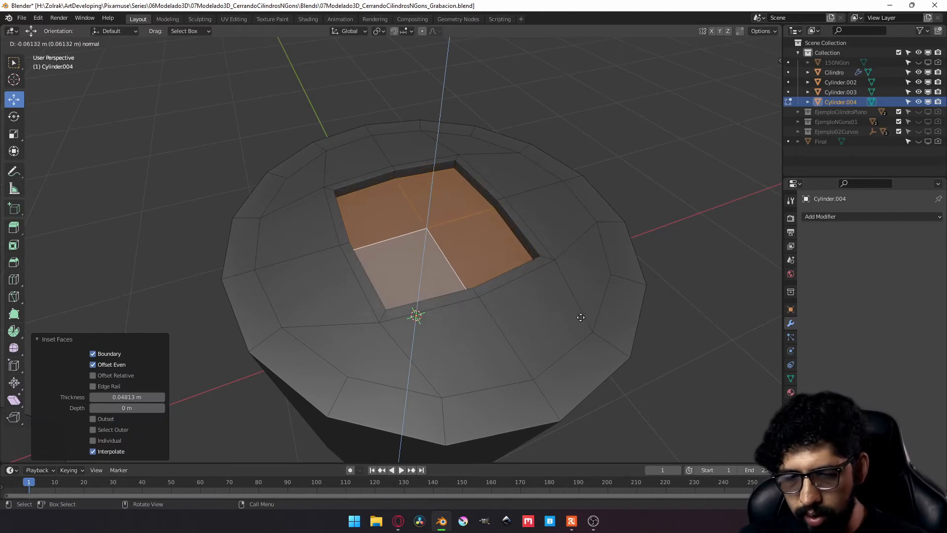
{"action": "left_click", "coordinate": [581, 317]}
{"action": "key", "text": "e"}
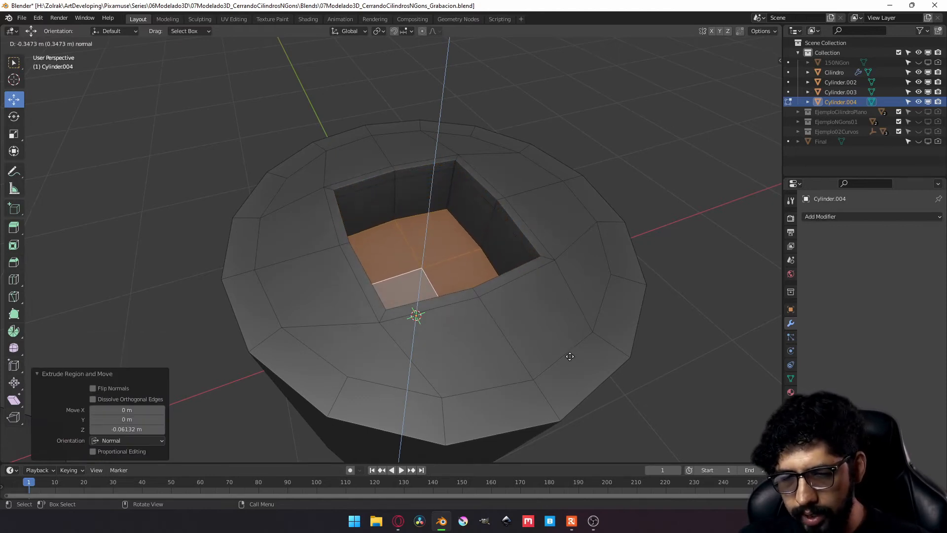
{"action": "left_click", "coordinate": [569, 356]}
{"action": "key", "text": "e"}
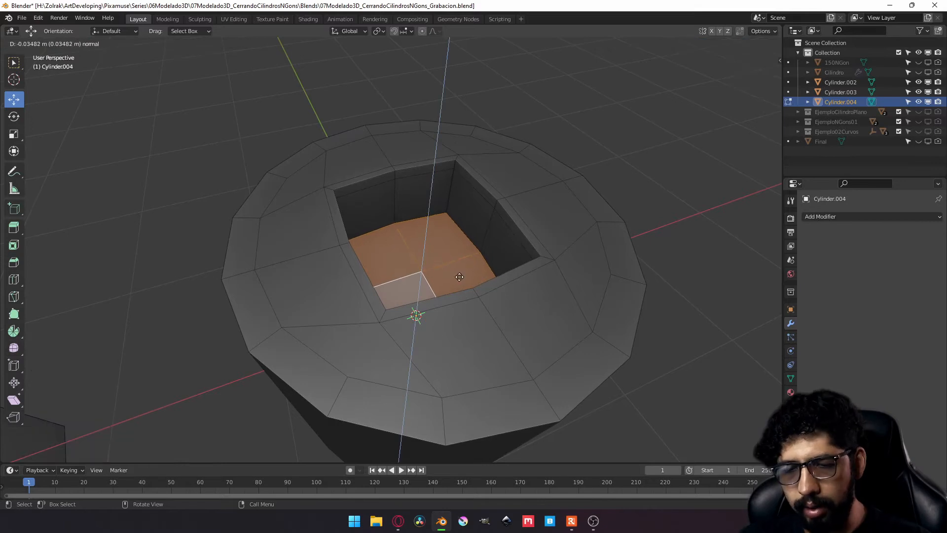
{"action": "left_click", "coordinate": [458, 280]}
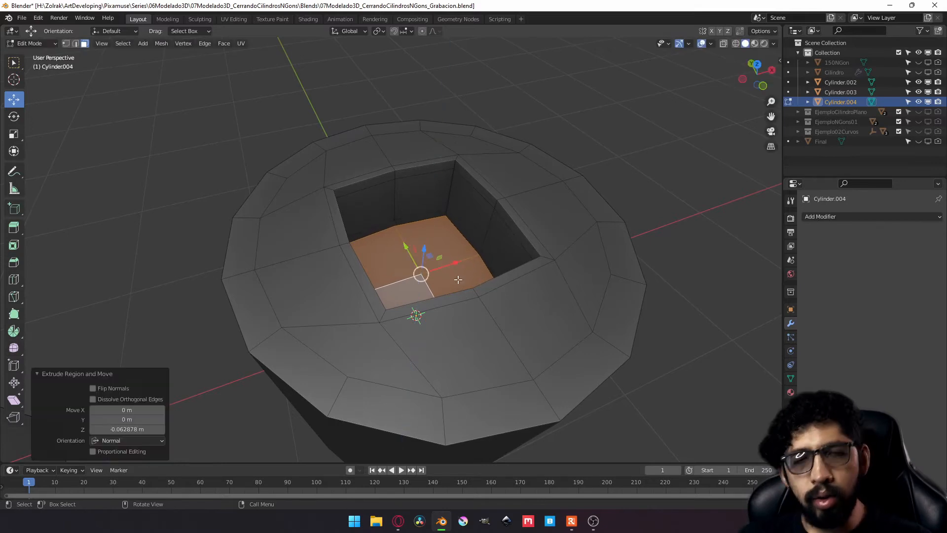
{"action": "key", "text": "i"}
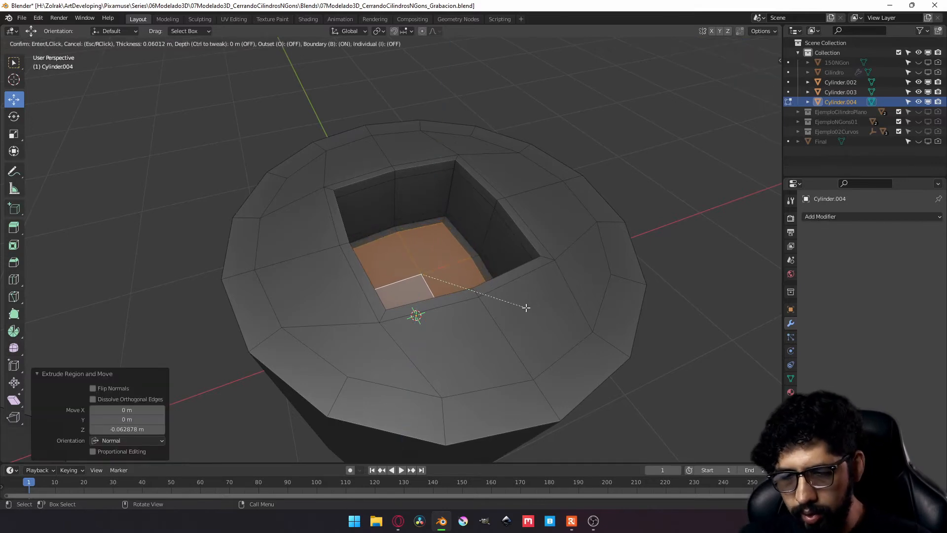
{"action": "left_click", "coordinate": [555, 334]}
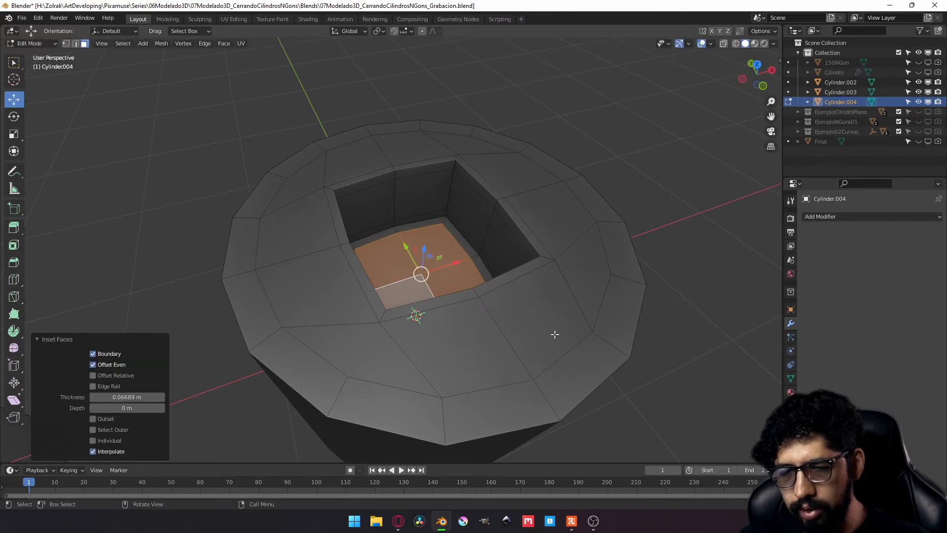
- Add a Subdivision Surface modifier to the cylinder with the square recess
{"action": "scroll", "coordinate": [555, 334], "scroll_direction": "down", "scroll_amount": 3}
{"action": "left_click", "coordinate": [827, 217]}
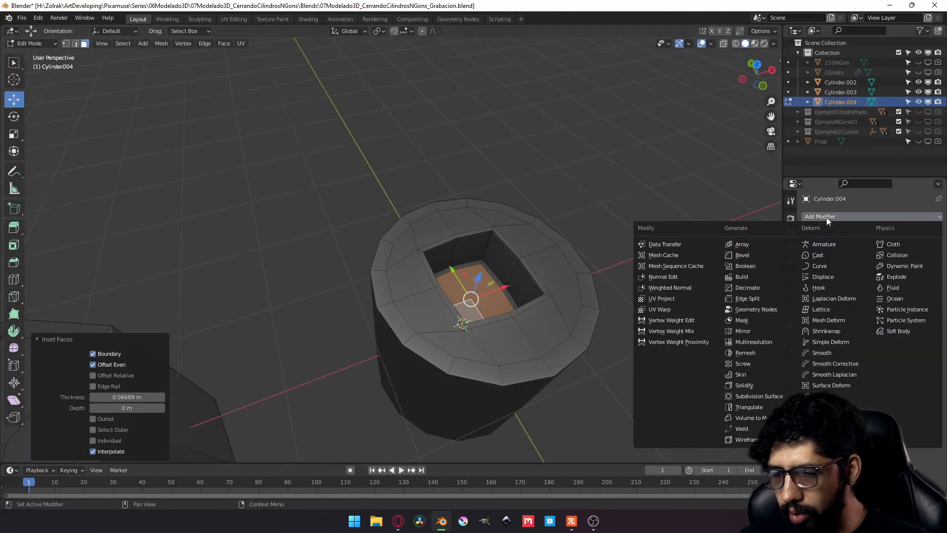
{"action": "left_click", "coordinate": [755, 397]}
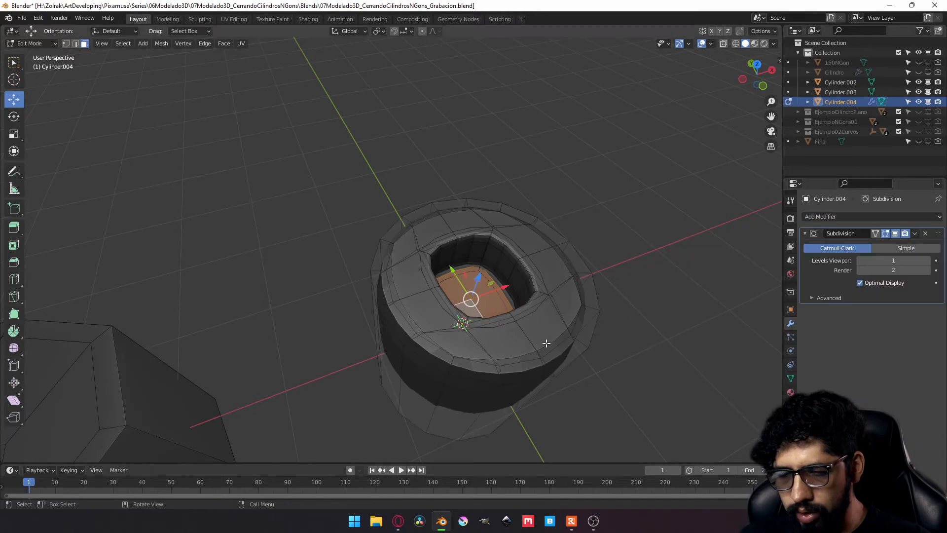
- Add two loop cuts around the cylinder's side wall, one just below the upper rim at factor -0.925 and one lower at factor 0.319
{"action": "scroll", "coordinate": [523, 328], "scroll_direction": "up", "scroll_amount": 5}
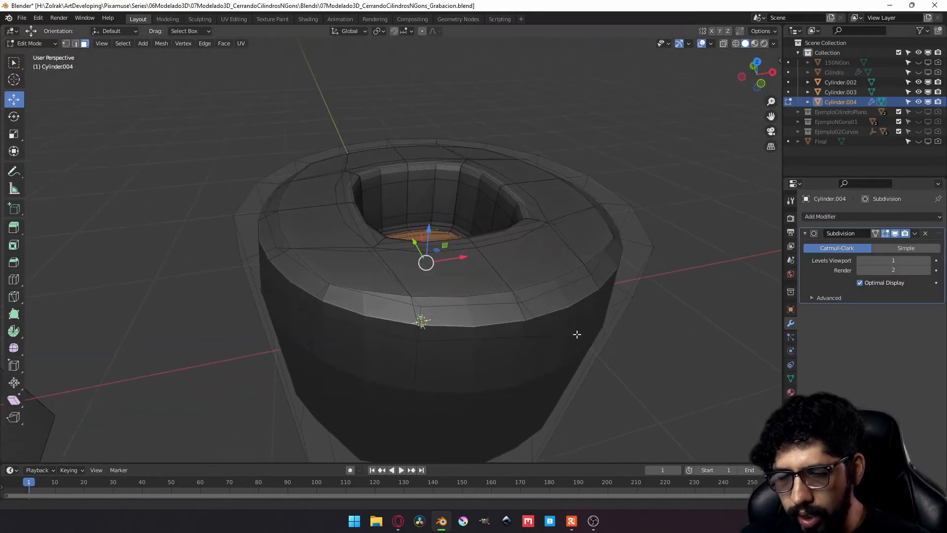
{"action": "key", "text": "ctrl+r"}
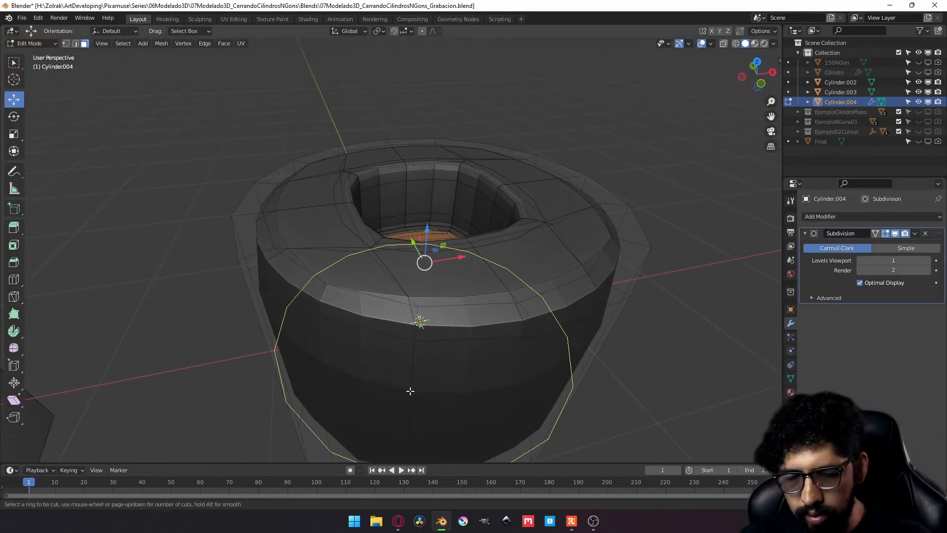
{"action": "left_click", "coordinate": [412, 390]}
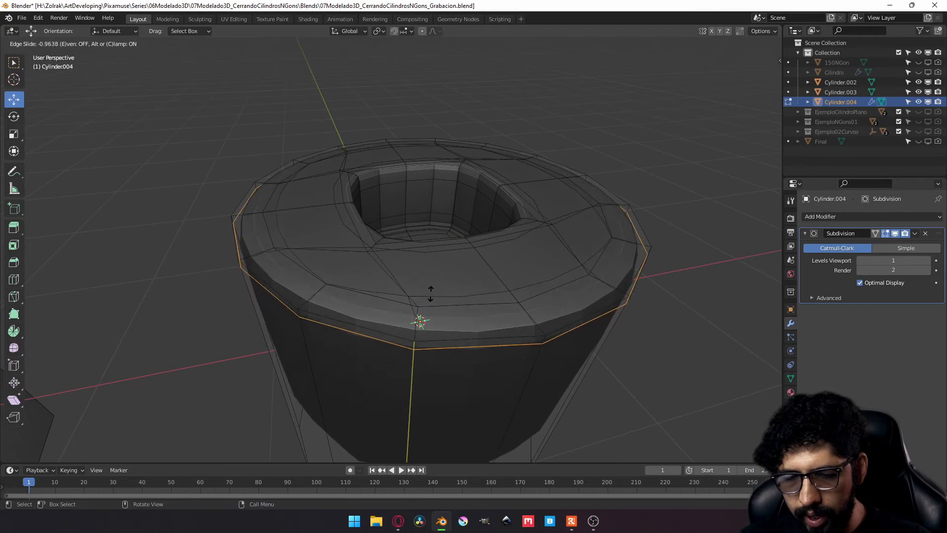
{"action": "left_click", "coordinate": [422, 311]}
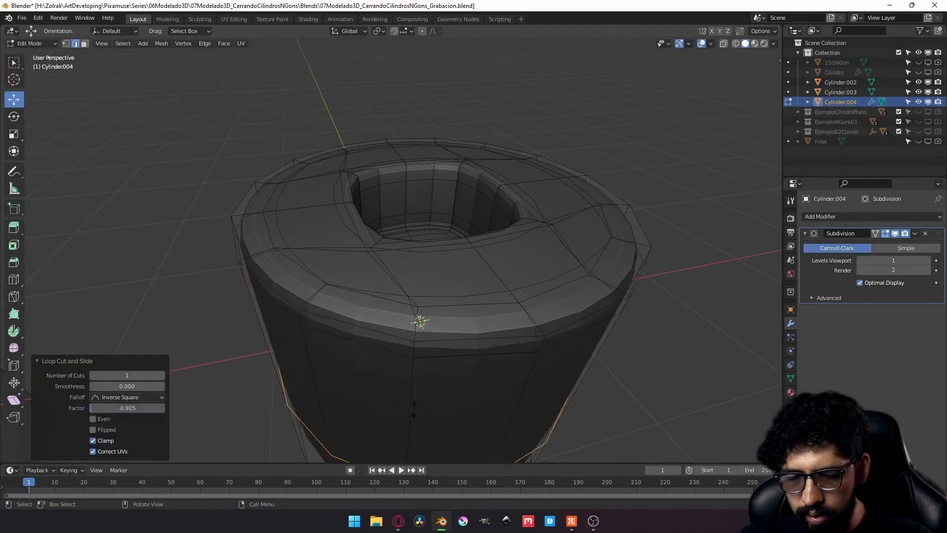
{"action": "key", "text": "g"}
{"action": "key", "text": "g"}
{"action": "left_click", "coordinate": [419, 435]}
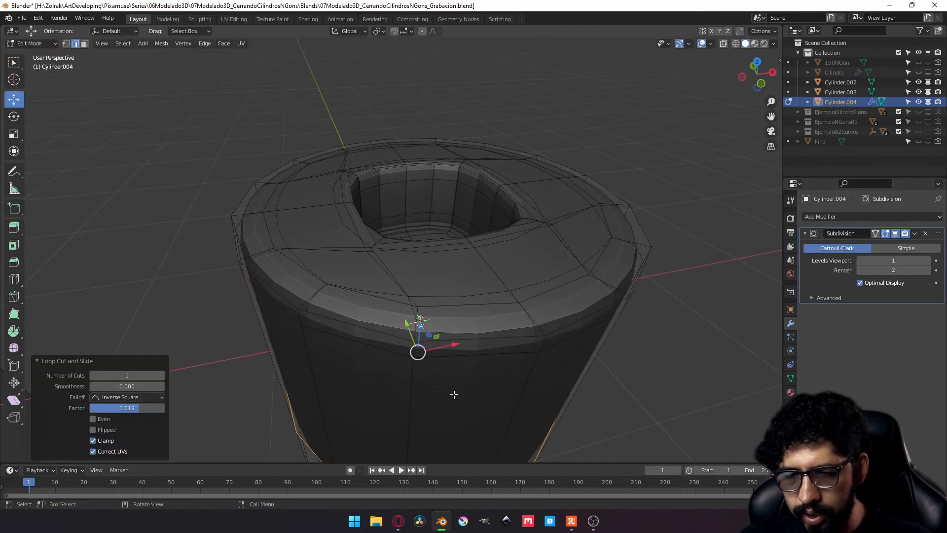
- Set the Subdivision modifier's viewport and render levels to 3
{"action": "middle_click_drag", "start_coordinate": [639, 268], "coordinate": [652, 299]}
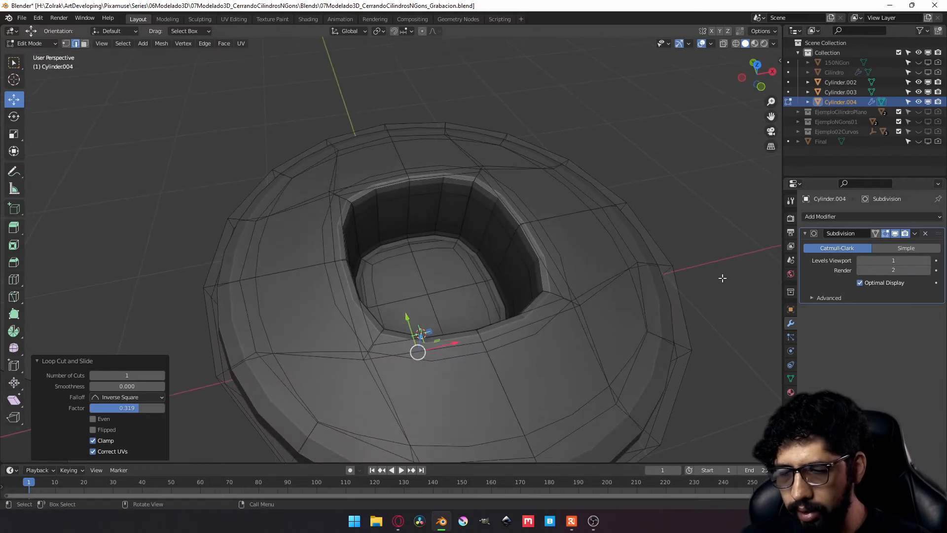
{"action": "left_click", "coordinate": [928, 261]}
{"action": "left_click", "coordinate": [928, 261]}
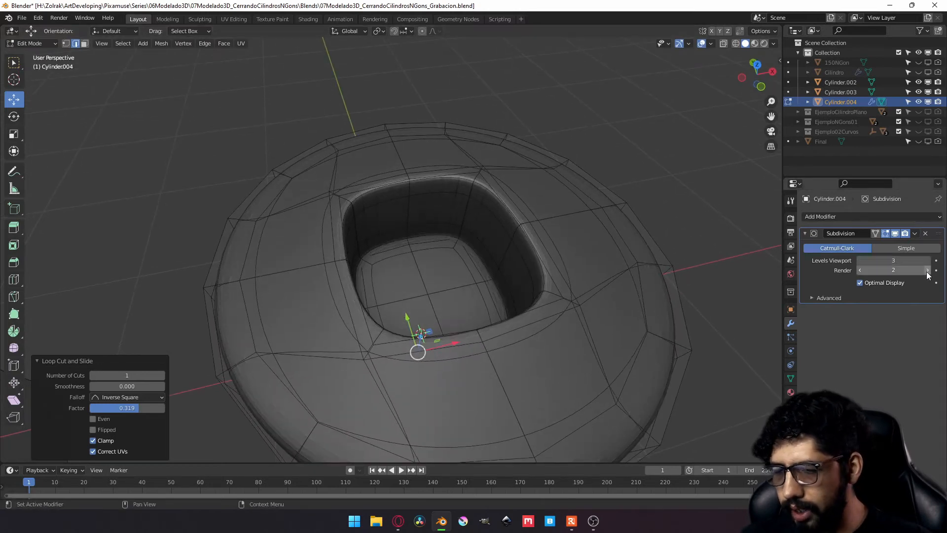
{"action": "left_click", "coordinate": [928, 270]}
- Shade the cylinder smooth in Object Mode and hide the viewport overlays to inspect the surface around the recess
{"action": "middle_click_drag", "start_coordinate": [519, 350], "coordinate": [521, 276], "text": "shift"}
{"action": "key", "text": "Tab"}
{"action": "right_click", "coordinate": [466, 266]}
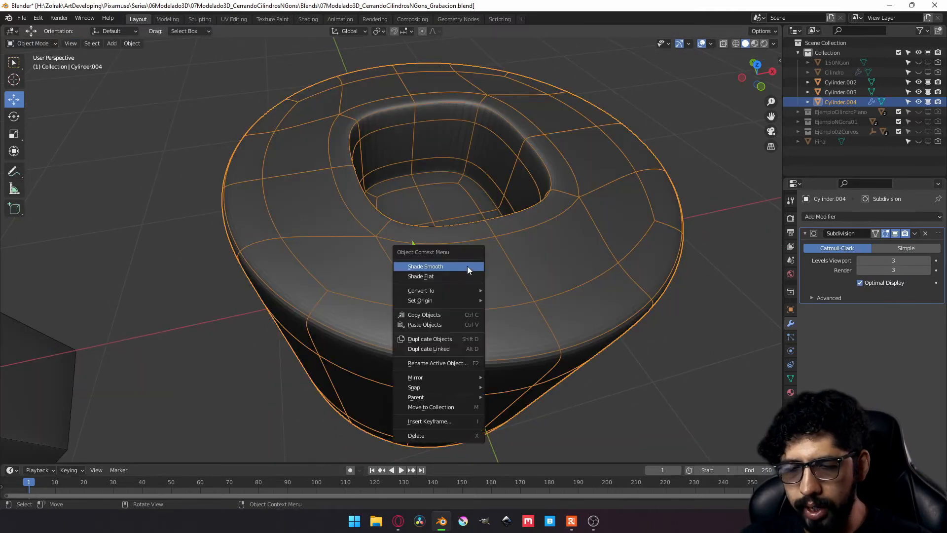
{"action": "left_click", "coordinate": [441, 267]}
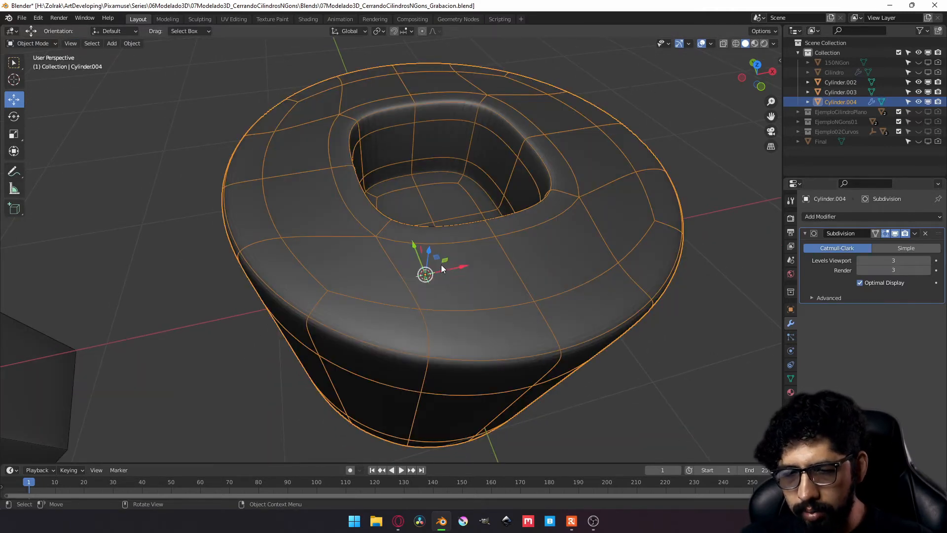
{"action": "left_click", "coordinate": [702, 44]}
{"action": "middle_click_drag", "start_coordinate": [523, 212], "coordinate": [535, 290]}
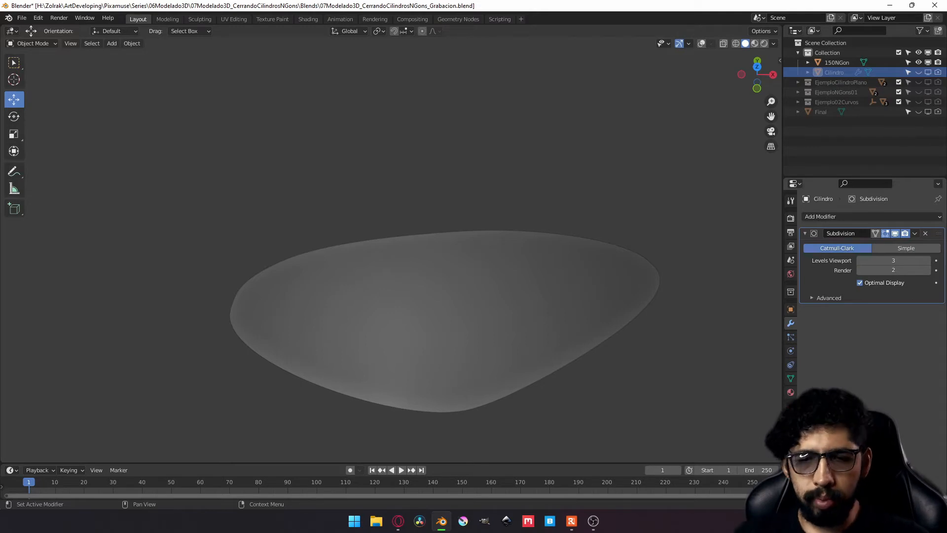
- Enter Edit Mode on the 150-sided n-gon, select its whole mesh, and show the viewport overlays with Statistics enabled
{"action": "left_click", "coordinate": [409, 324]}
{"action": "key", "text": "Tab"}
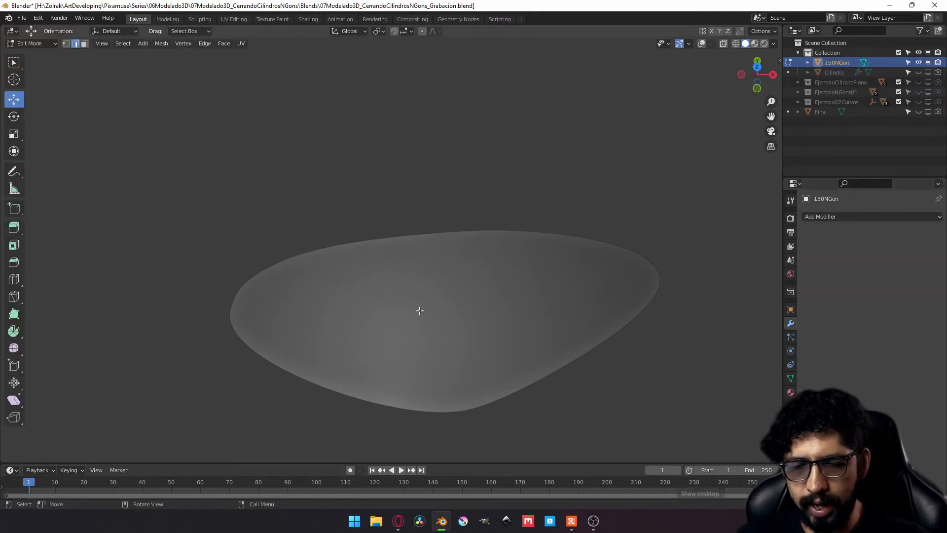
{"action": "left_click", "coordinate": [400, 239]}
{"action": "key", "text": "a"}
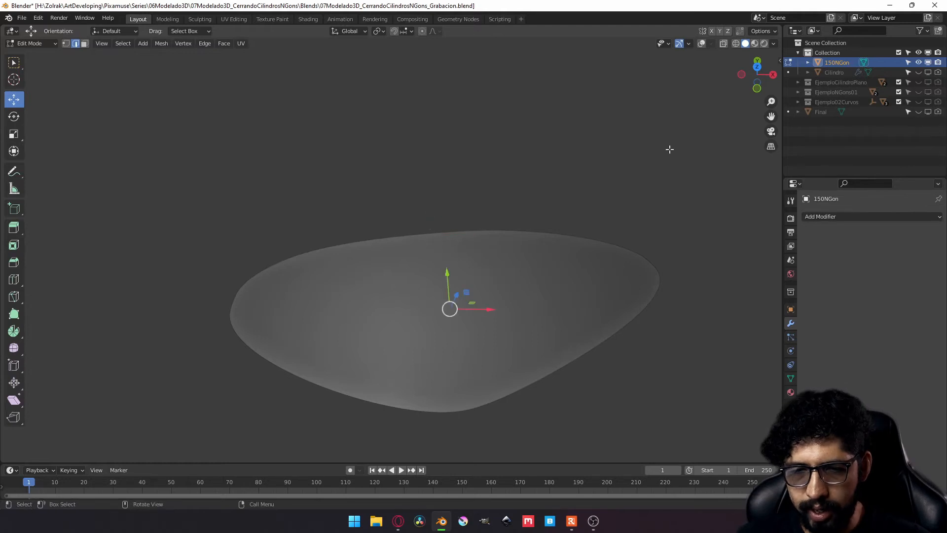
{"action": "left_click", "coordinate": [701, 43]}
{"action": "left_click", "coordinate": [711, 44]}
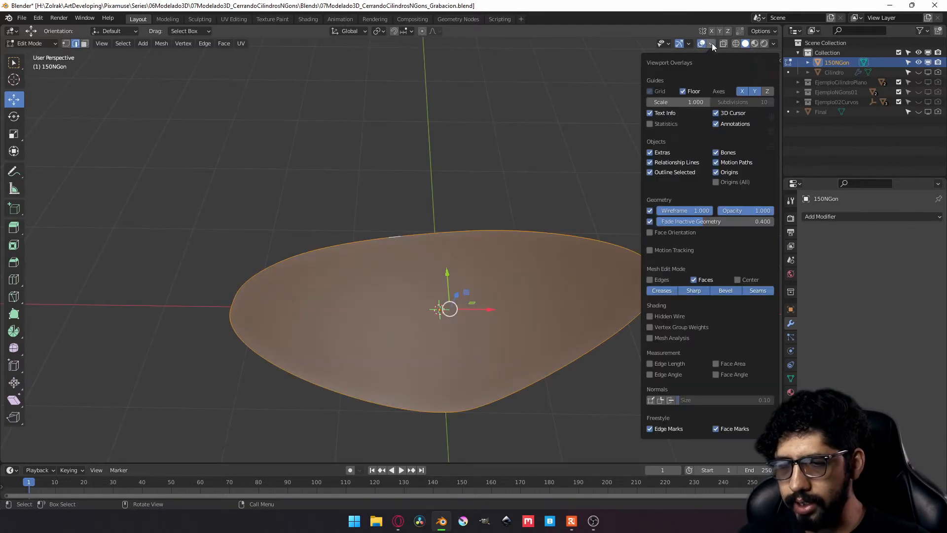
{"action": "left_click", "coordinate": [659, 124]}
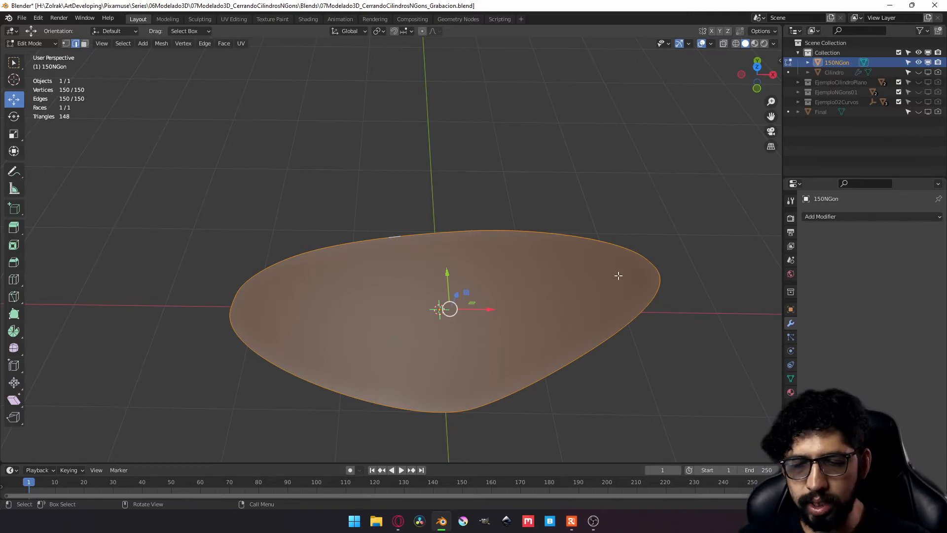
- In vertex mode, raise a vertex on the n-gon's far rim about 1.24 m along Z with proportional editing enabled
{"action": "middle_click_drag", "start_coordinate": [618, 275], "coordinate": [635, 257]}
{"action": "left_click", "coordinate": [65, 44]}
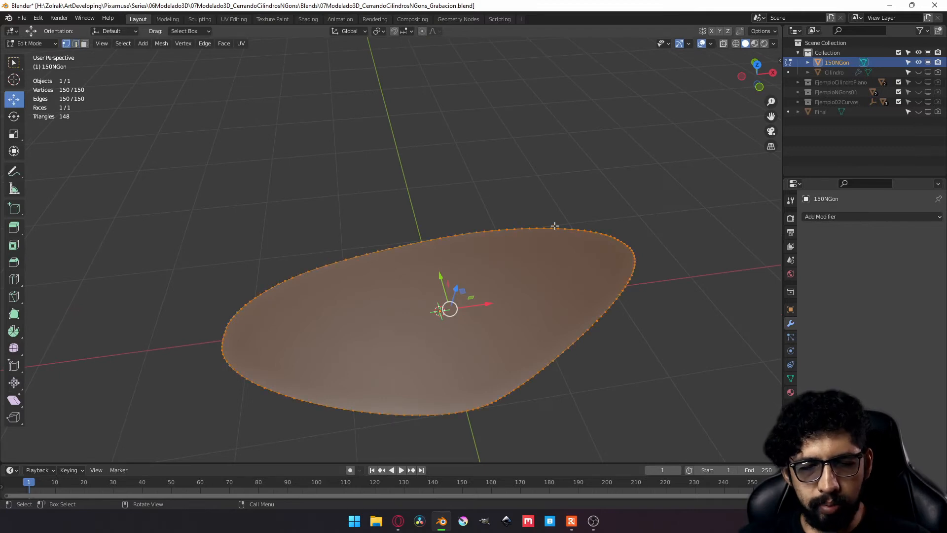
{"action": "left_click", "coordinate": [588, 231]}
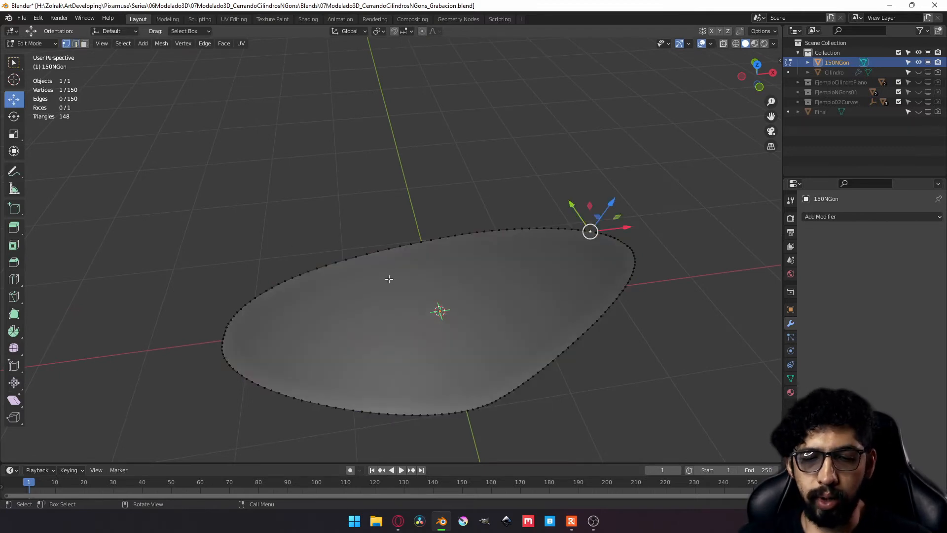
{"action": "middle_click_drag", "start_coordinate": [548, 251], "coordinate": [513, 187]}
{"action": "key", "text": "o"}
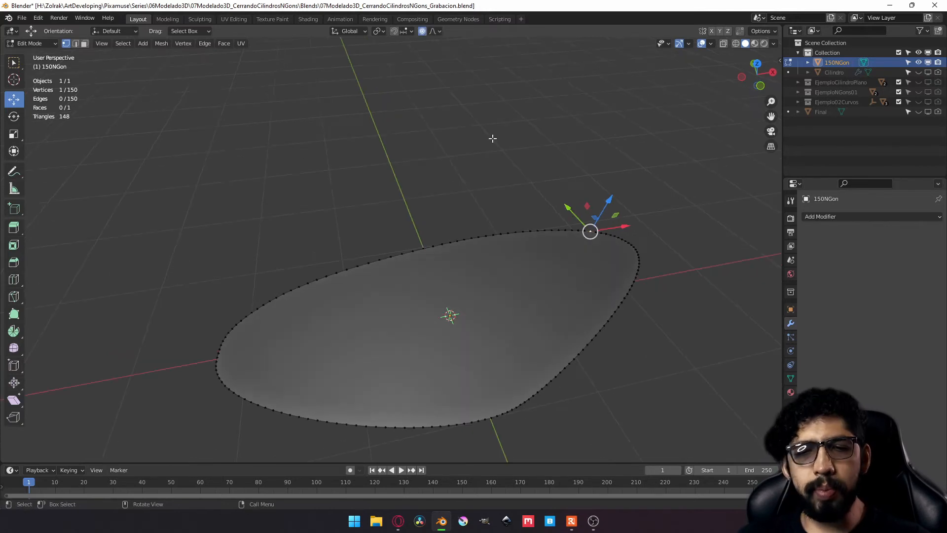
{"action": "left_click_drag", "start_coordinate": [610, 214], "coordinate": [647, 123]}
{"action": "scroll", "coordinate": [651, 235], "scroll_direction": "up", "scroll_amount": 5}
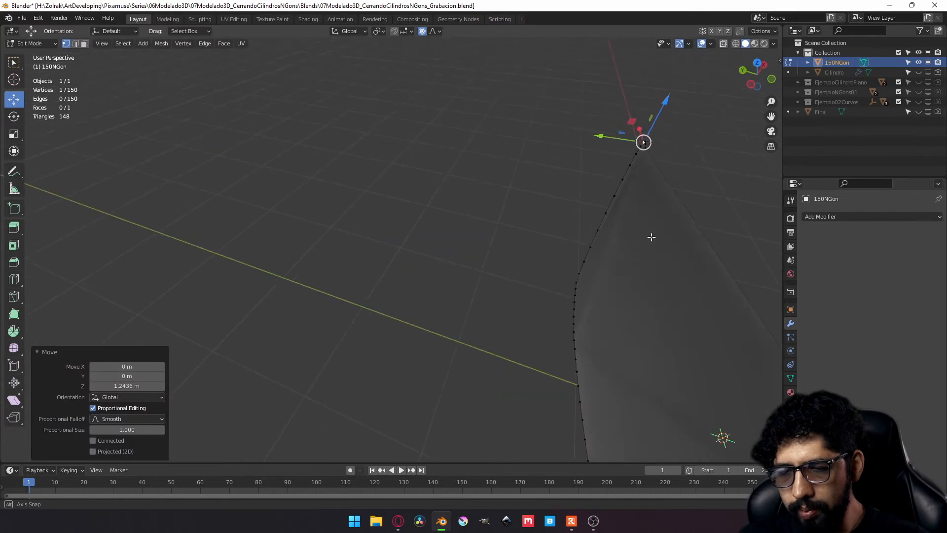
{"action": "scroll", "coordinate": [592, 209], "scroll_direction": "down", "scroll_amount": 5}
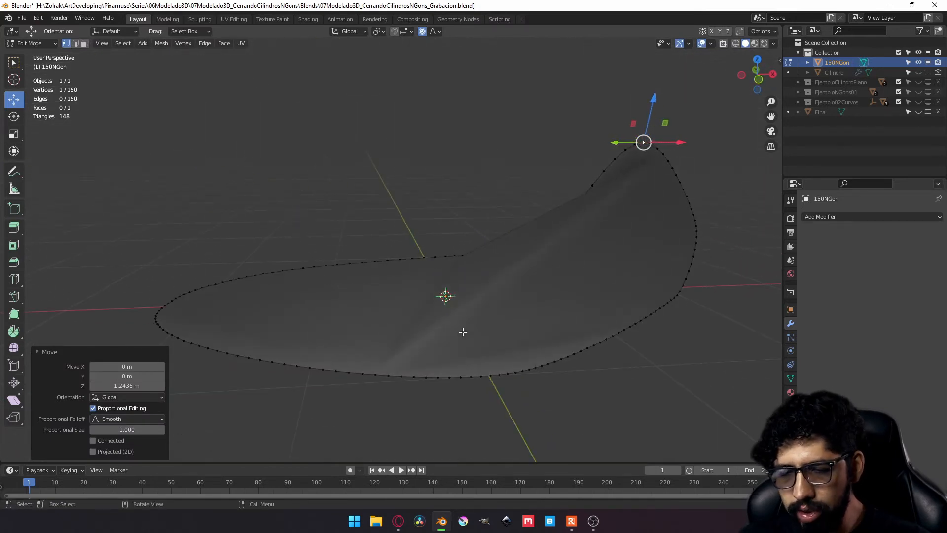
- Lower a vertex at the n-gon's opposite end about 0.97 m along Z with proportional editing and inspect the deformed surface
{"action": "middle_click_drag", "start_coordinate": [450, 330], "coordinate": [539, 277]}
{"action": "left_click", "coordinate": [206, 282]}
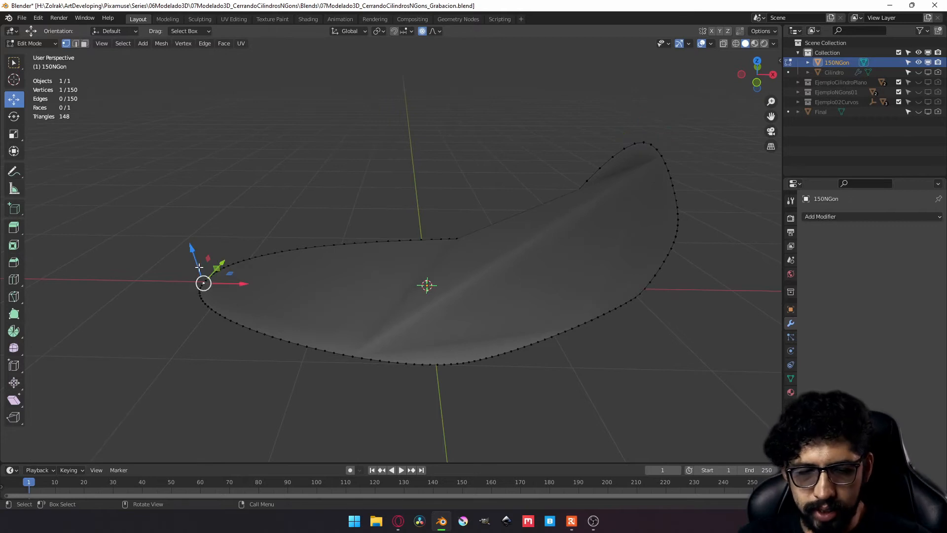
{"action": "left_click_drag", "start_coordinate": [200, 266], "coordinate": [227, 347]}
{"action": "middle_click_drag", "start_coordinate": [457, 282], "coordinate": [476, 259]}
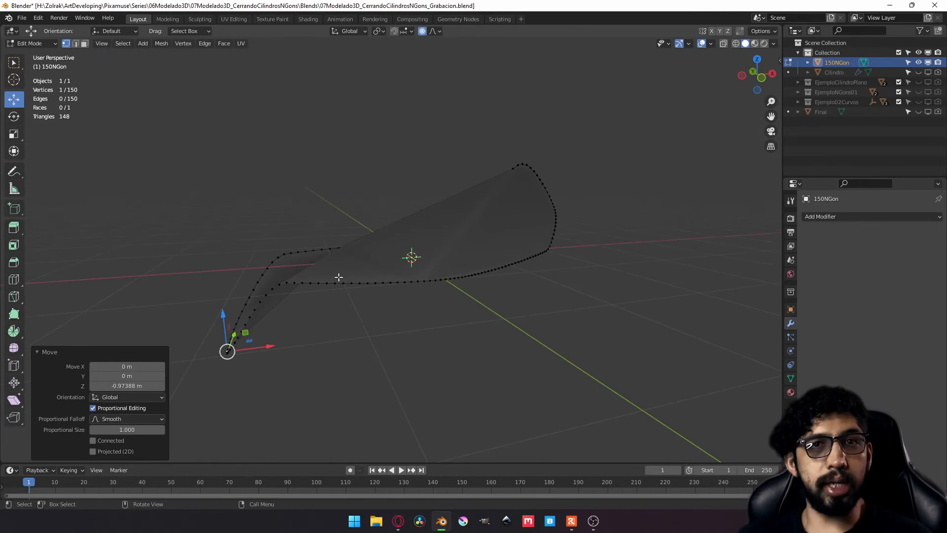
{"action": "middle_click_drag", "start_coordinate": [353, 277], "coordinate": [401, 301]}
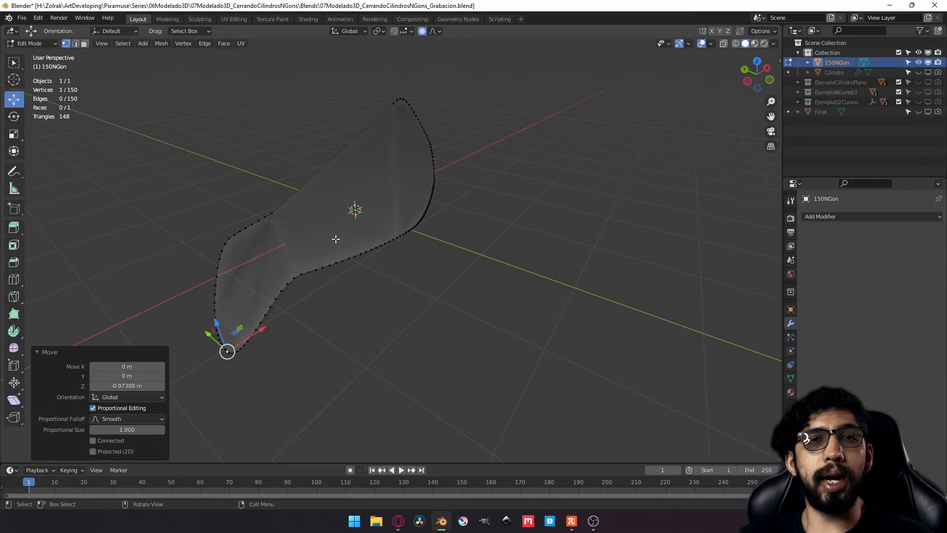
{"action": "middle_click_drag", "start_coordinate": [364, 247], "coordinate": [389, 217]}
{"action": "scroll", "coordinate": [345, 228], "scroll_direction": "up", "scroll_amount": 1}
{"action": "scroll", "coordinate": [375, 223], "scroll_direction": "up", "scroll_amount": 2}
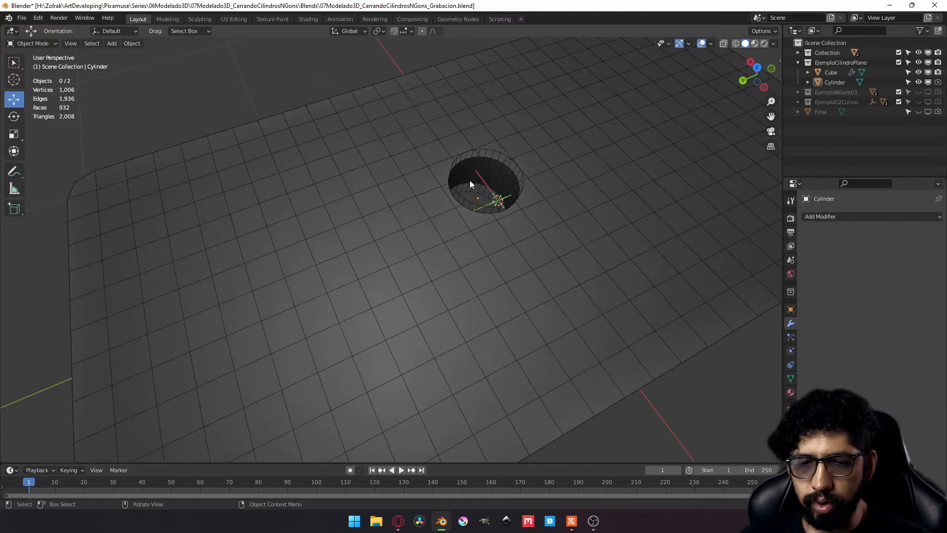
- Turn off the wireframe overlay and hide all overlays to inspect the shading of the flat surface around the round hole
{"action": "left_click", "coordinate": [712, 43]}
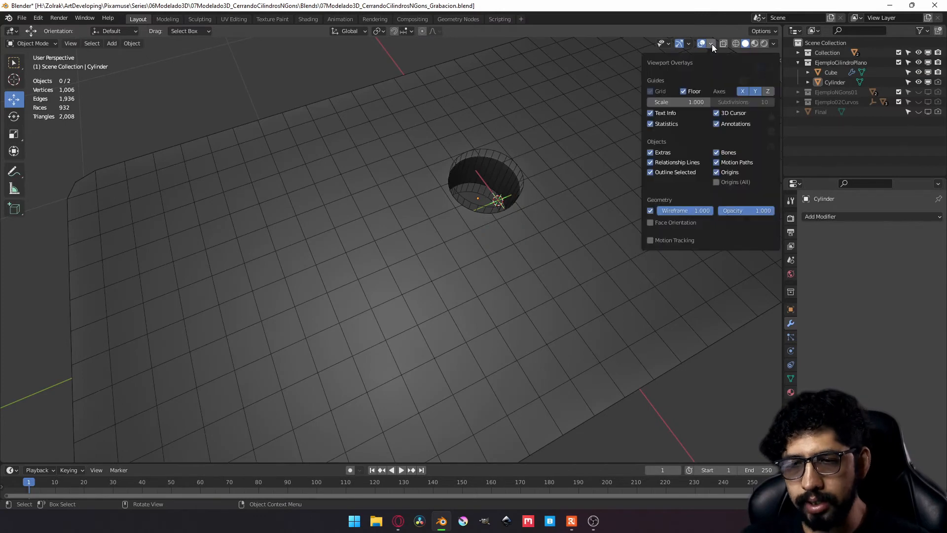
{"action": "left_click", "coordinate": [651, 211]}
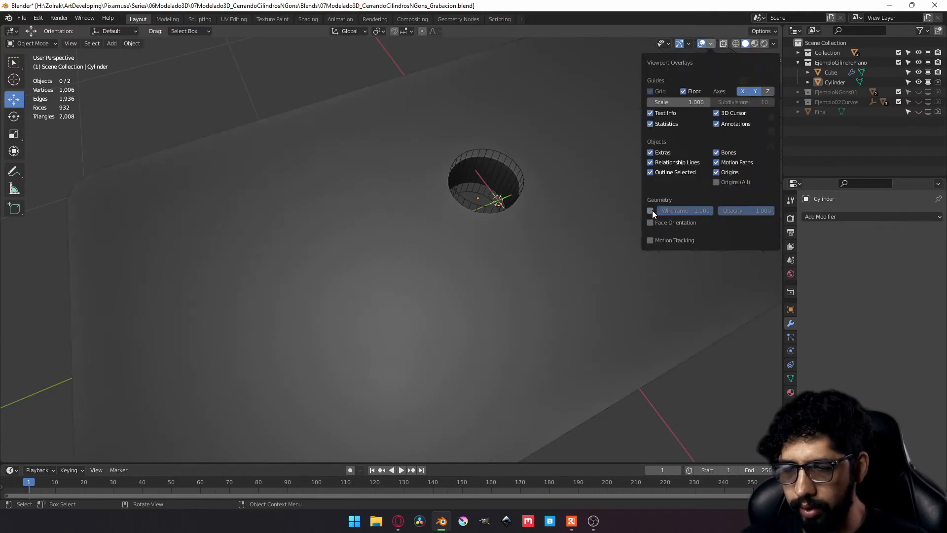
{"action": "left_click", "coordinate": [702, 43]}
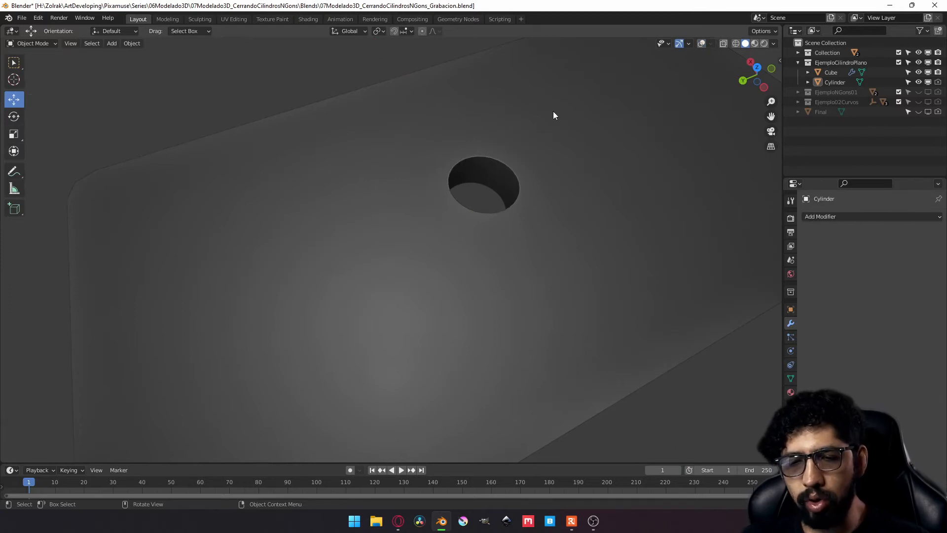
{"action": "mouse_move", "coordinate": [560, 234]}
{"action": "middle_mouse_down"}
{"action": "mouse_move", "coordinate": [526, 213]}
{"action": "mouse_move", "coordinate": [575, 236]}
{"action": "middle_mouse_up"}
{"action": "middle_click_drag", "start_coordinate": [549, 149], "coordinate": [495, 205]}
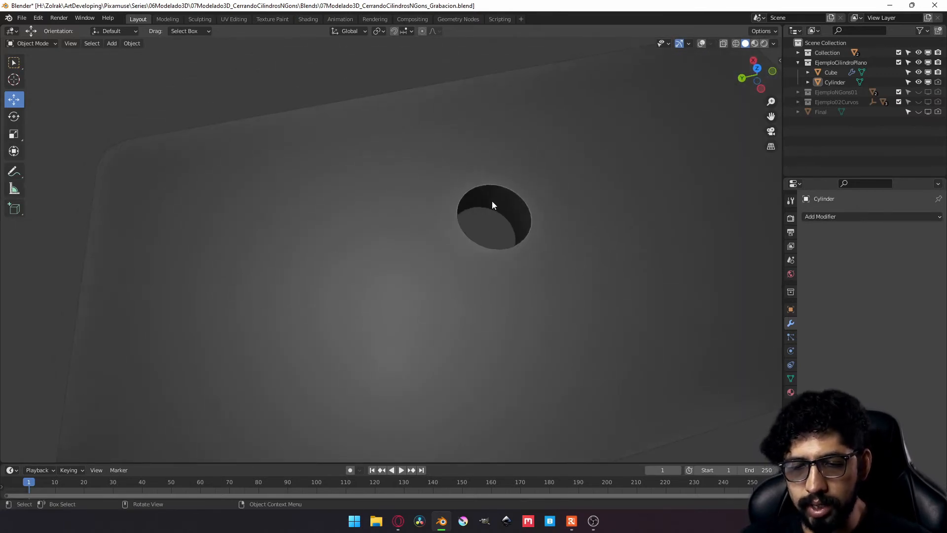
- Restore the overlays and wireframe display and examine the mesh edges around the round hole
{"action": "left_click", "coordinate": [701, 44]}
{"action": "left_click", "coordinate": [711, 43]}
{"action": "left_click", "coordinate": [650, 211]}
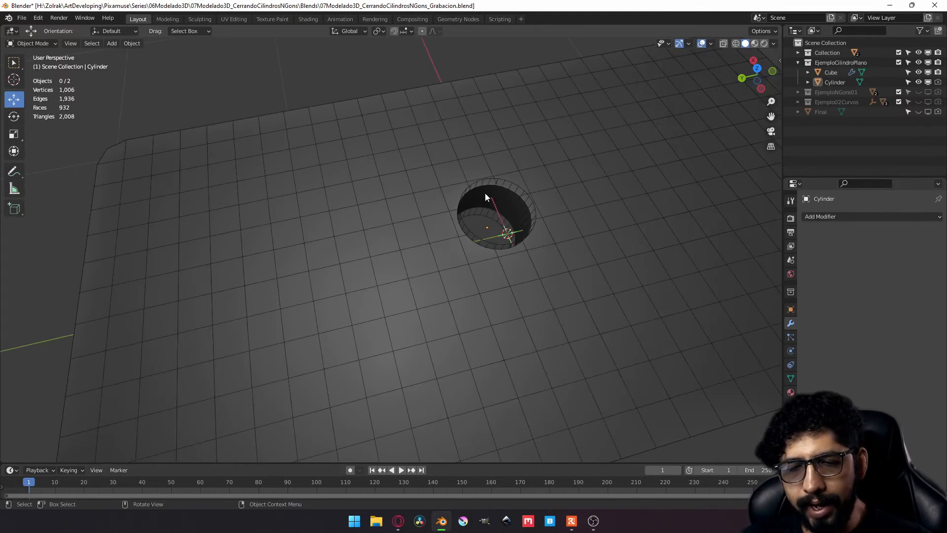
{"action": "scroll", "coordinate": [462, 203], "scroll_direction": "up", "scroll_amount": 6}
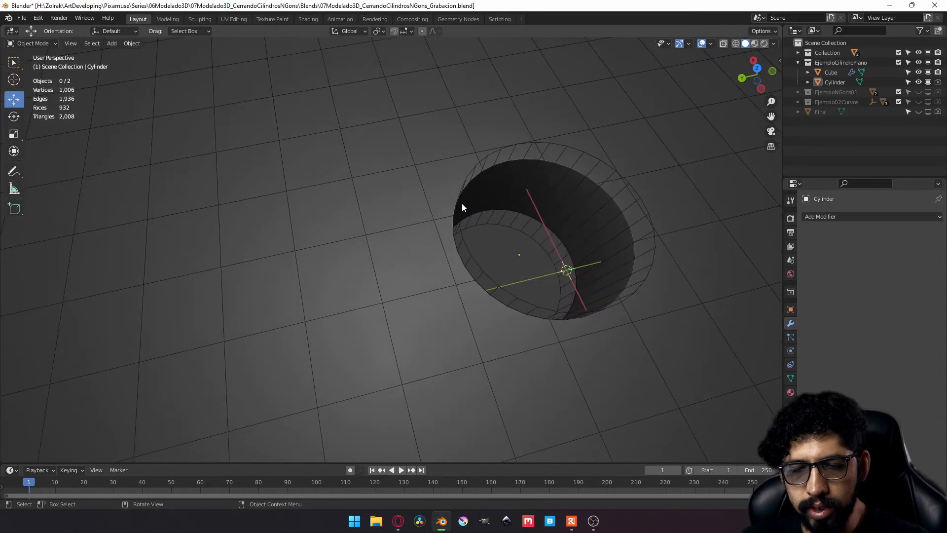
{"action": "middle_click_drag", "start_coordinate": [475, 194], "coordinate": [473, 181]}
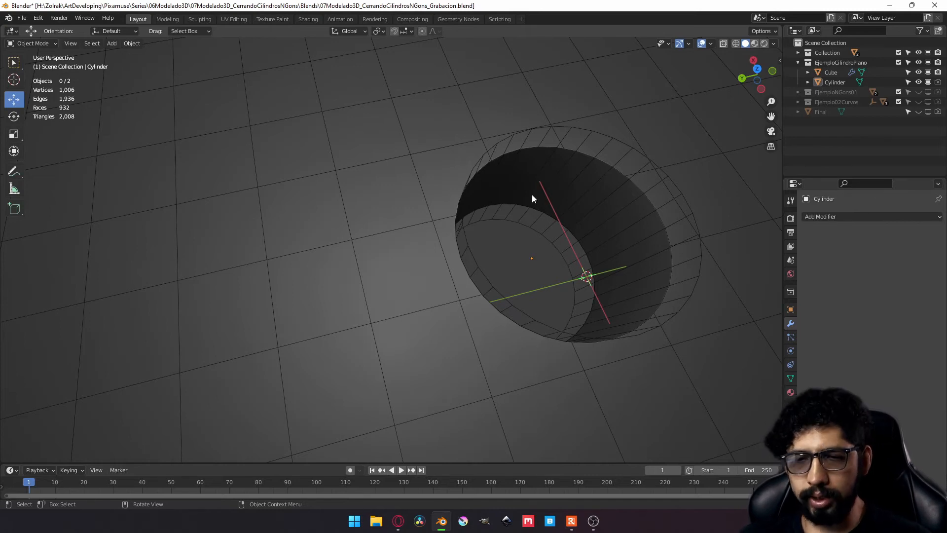
{"action": "scroll", "coordinate": [564, 268], "scroll_direction": "down", "scroll_amount": 5}
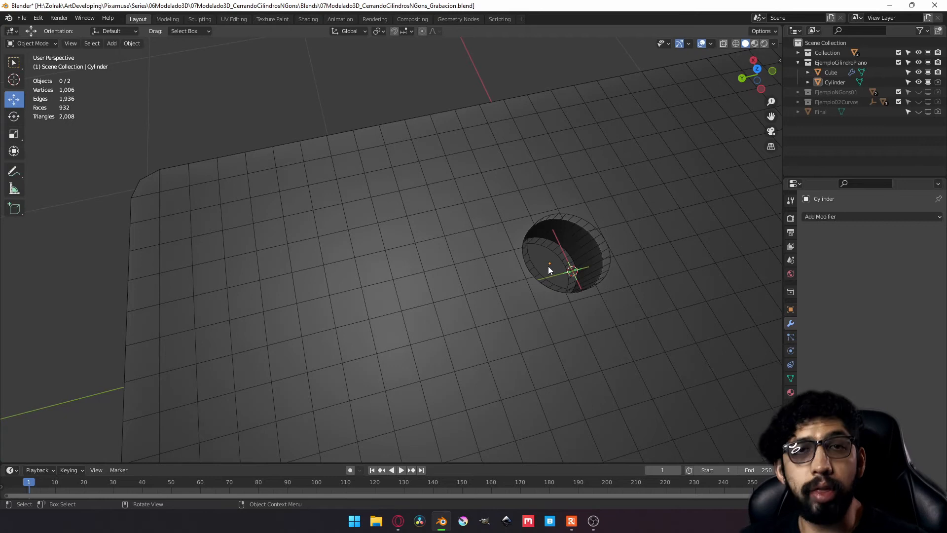
- Enable viewport display of the Triangulate modifier on the block with the round hole
{"action": "left_click", "coordinate": [651, 225]}
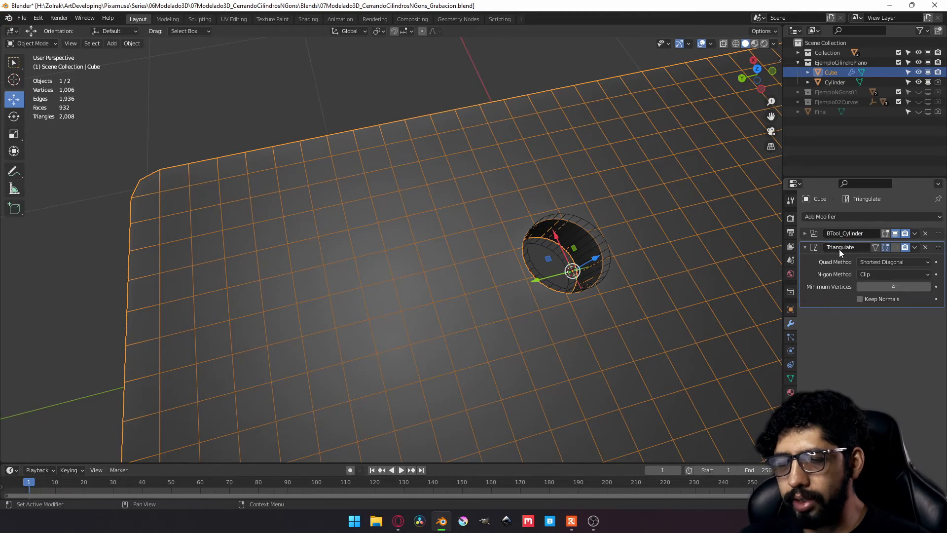
{"action": "left_click", "coordinate": [895, 247]}
{"action": "middle_click_drag", "start_coordinate": [599, 257], "coordinate": [569, 254], "text": "shift"}
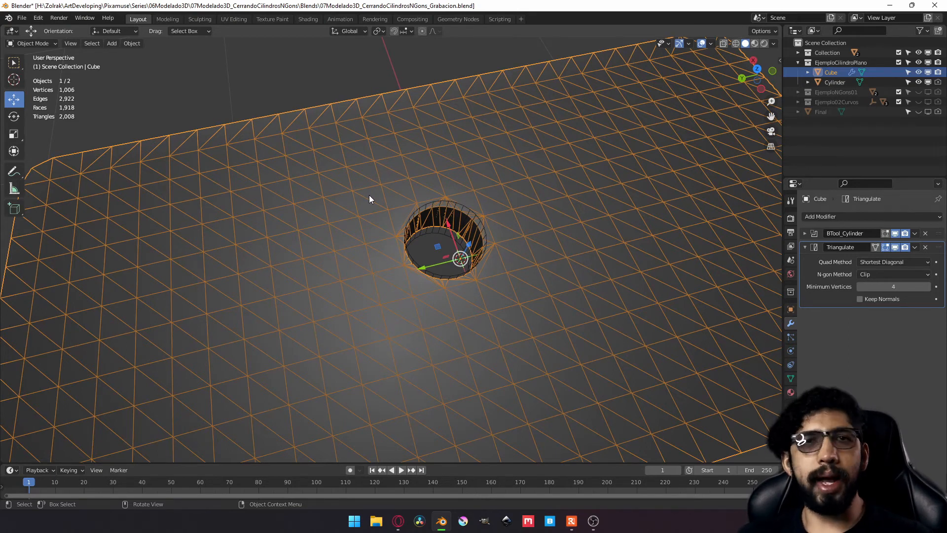
{"action": "middle_click_drag", "start_coordinate": [454, 231], "coordinate": [453, 200], "text": "shift"}
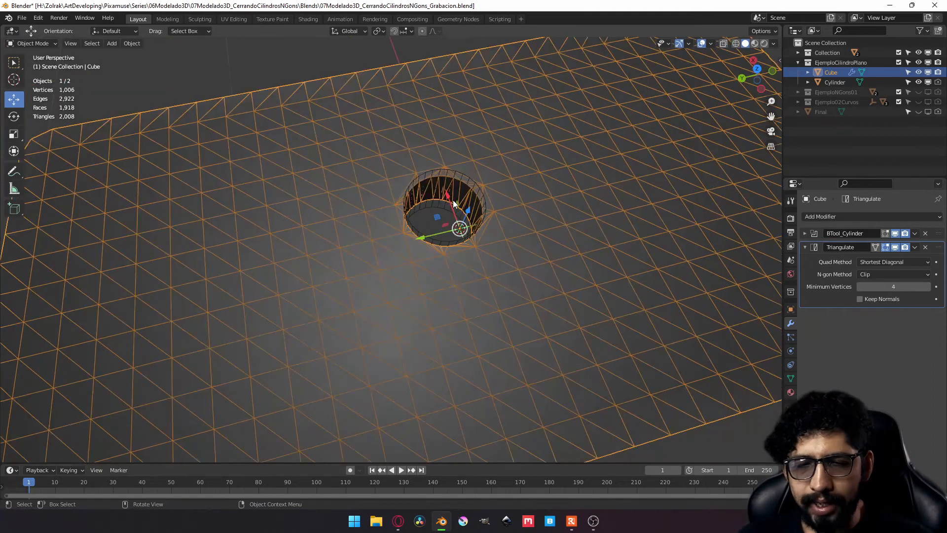
- Move the cylinder cutter within the XY plane by about 0.029 m in X and 0.133 m in Y
{"action": "left_click", "coordinate": [454, 203]}
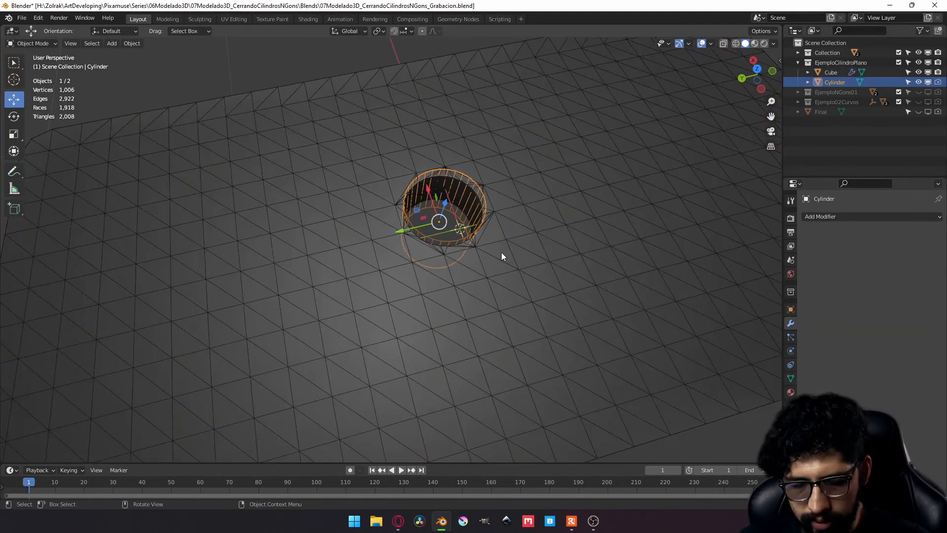
{"action": "key", "text": "g"}
{"action": "key", "text": "shift+z"}
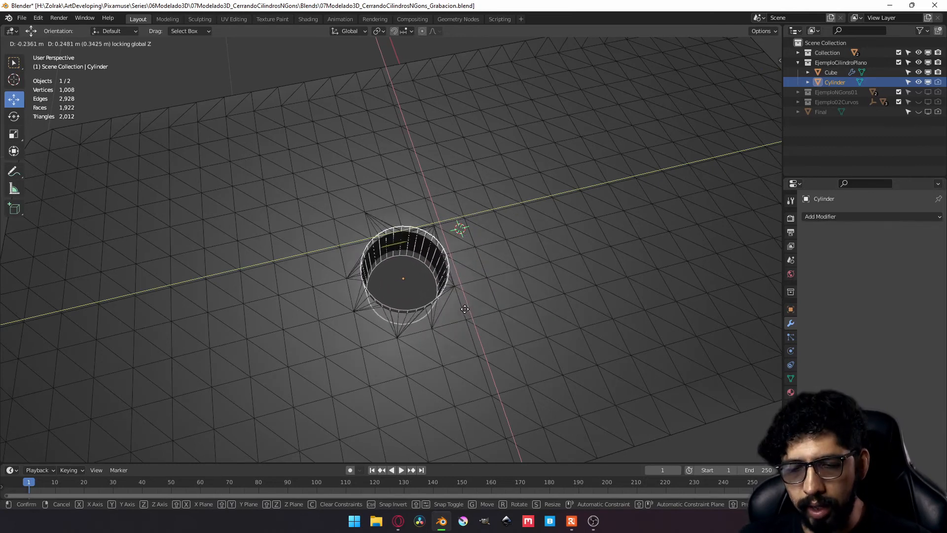
{"action": "left_click", "coordinate": [474, 253]}
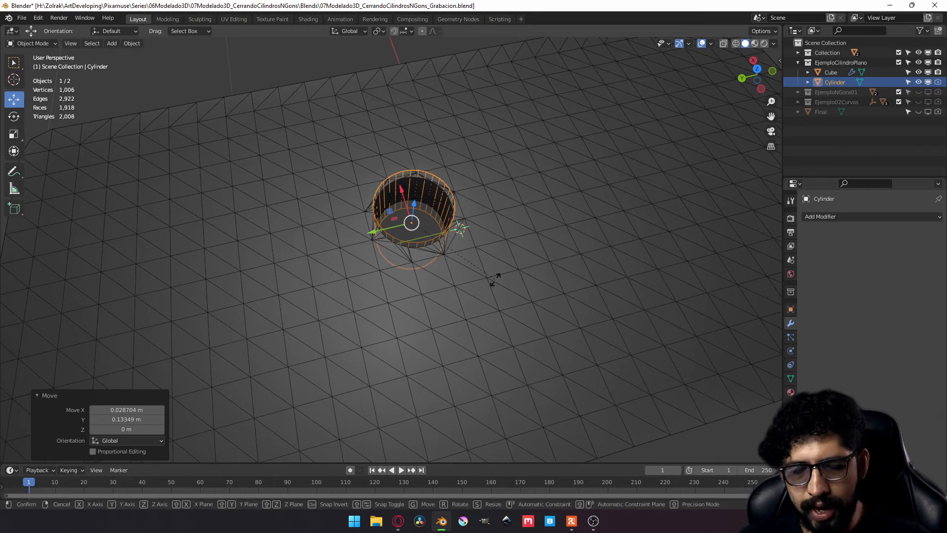
{"action": "key", "text": "r"}
{"action": "key", "text": "z"}
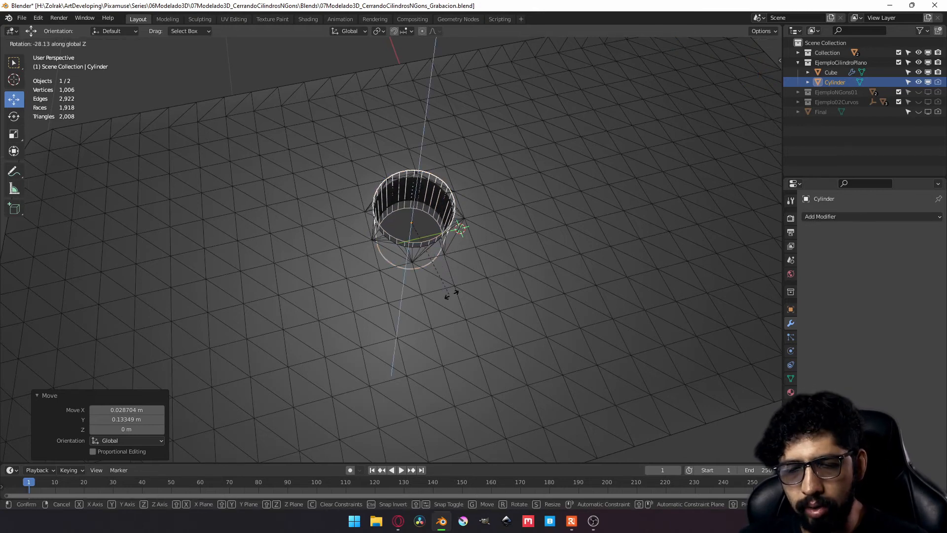
{"action": "right_click", "coordinate": [493, 283]}
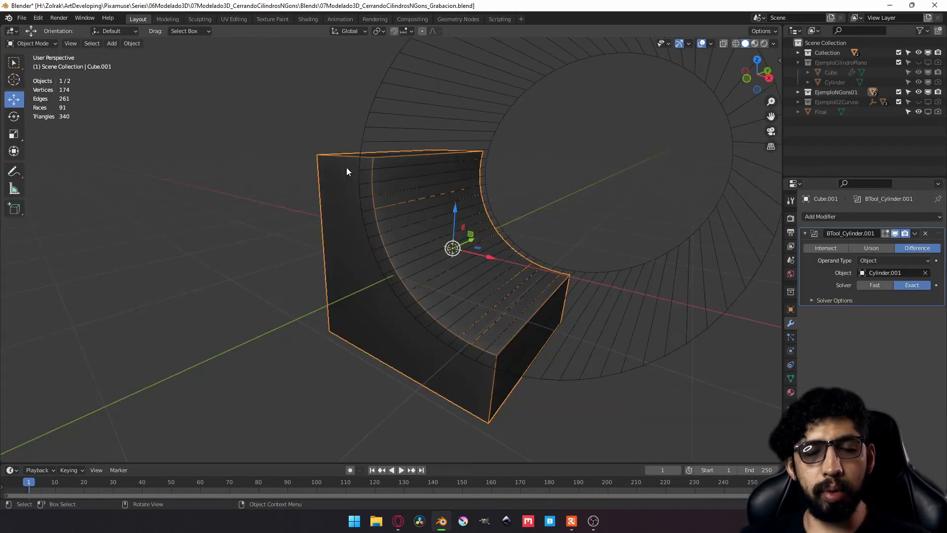
- Hide the large cylinder cutter that carves the curved notch out of the block
{"action": "left_click", "coordinate": [476, 131]}
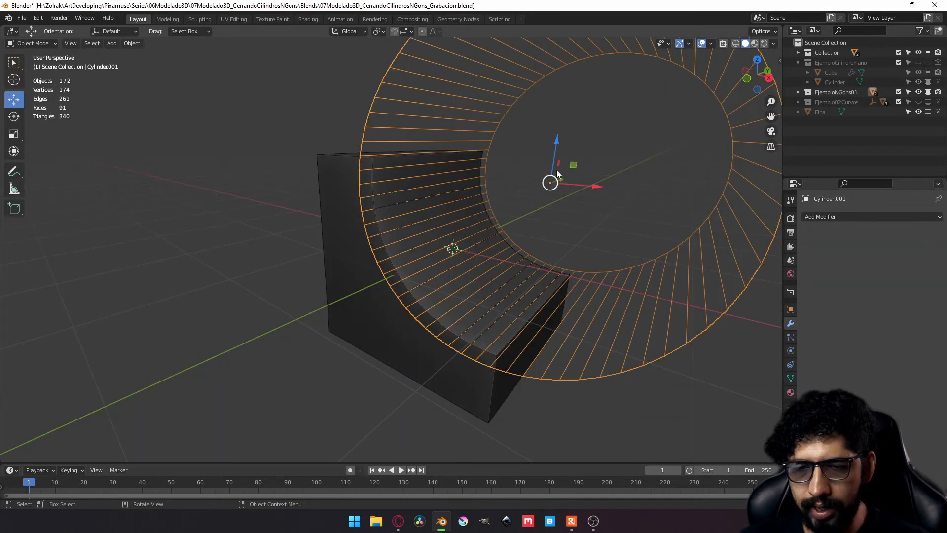
{"action": "middle_click_drag", "start_coordinate": [544, 199], "coordinate": [566, 197]}
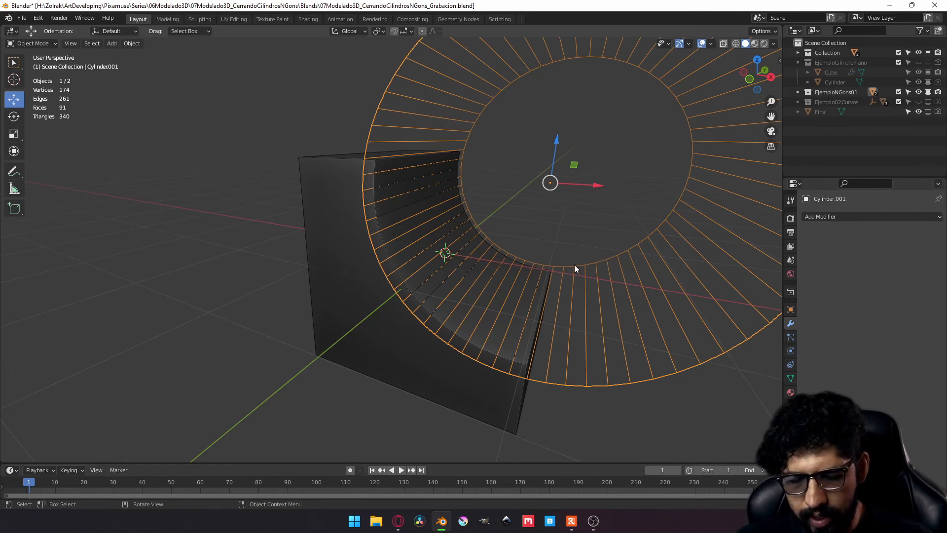
{"action": "key", "text": "h"}
{"action": "middle_click_drag", "start_coordinate": [506, 233], "coordinate": [533, 202]}
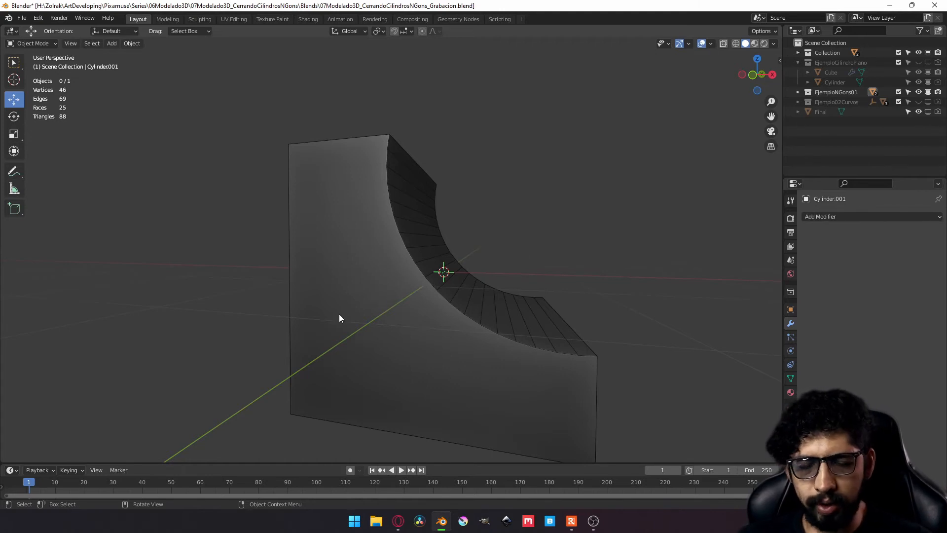
- Shade the block with the curved notch smooth
{"action": "right_click", "coordinate": [359, 242]}
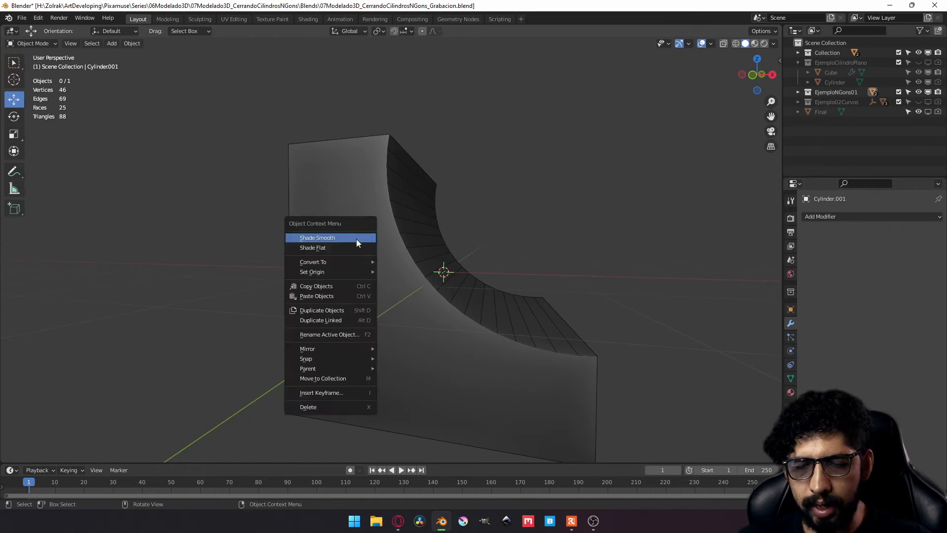
{"action": "left_click", "coordinate": [407, 259]}
{"action": "right_click", "coordinate": [362, 269]}
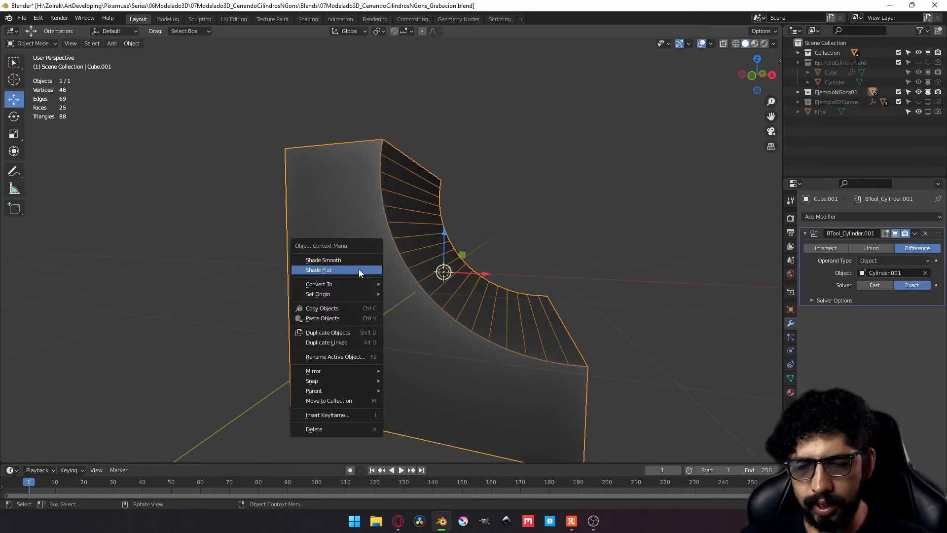
{"action": "left_click", "coordinate": [343, 260]}
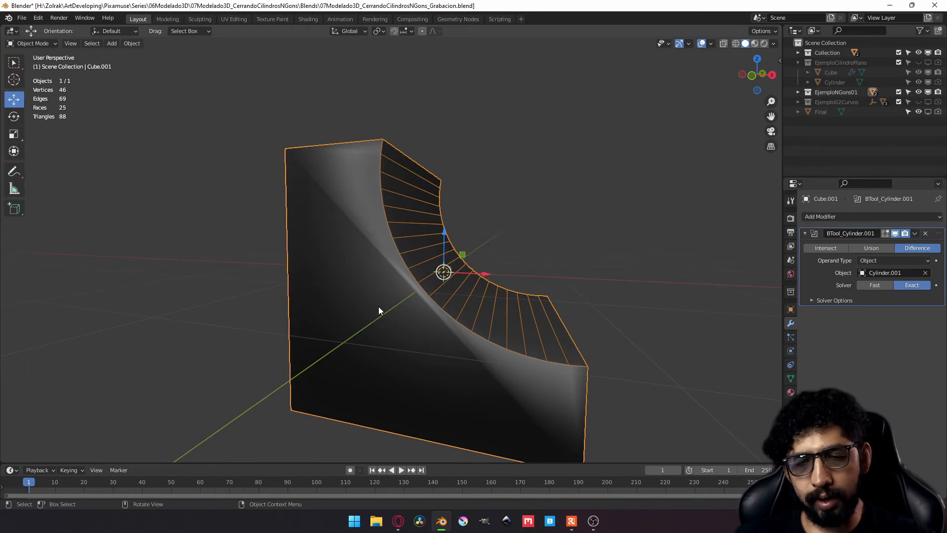
- Enable Auto Smooth at 30° in the normals settings of the block with the curved notch
{"action": "left_click", "coordinate": [791, 379]}
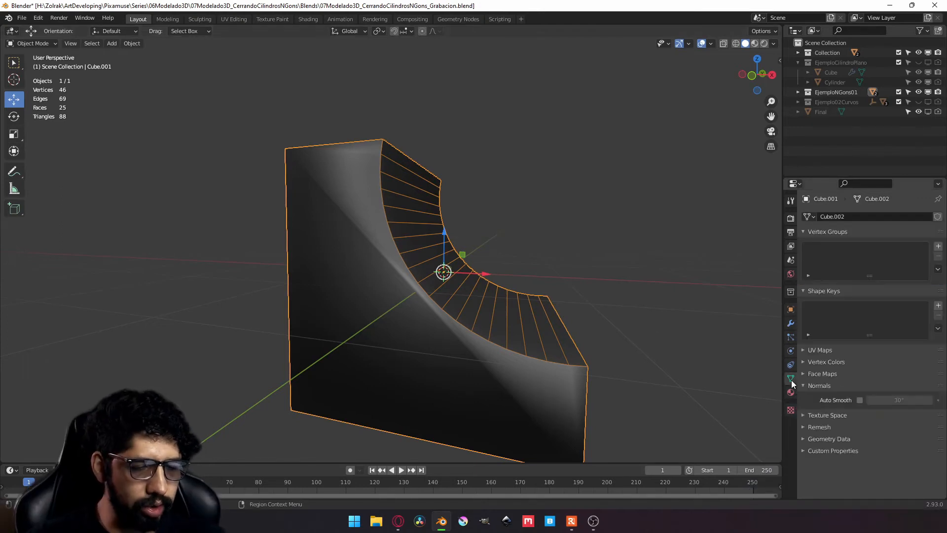
{"action": "left_click", "coordinate": [860, 400]}
{"action": "left_click", "coordinate": [561, 224]}
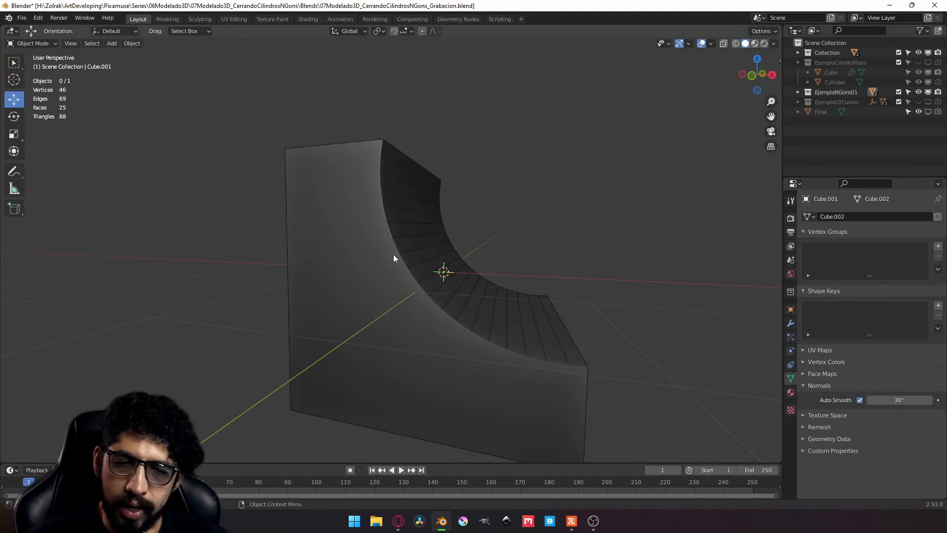
{"action": "middle_click_drag", "start_coordinate": [394, 256], "coordinate": [424, 249]}
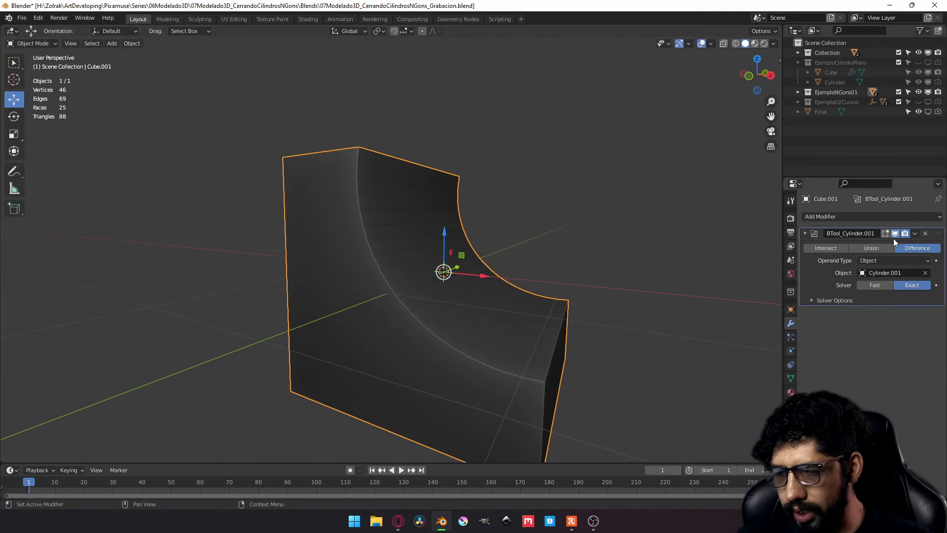
- Apply the BTool_Cylinder.001 Boolean modifier on the notched block and shade the block smooth
{"action": "left_click", "coordinate": [915, 233]}
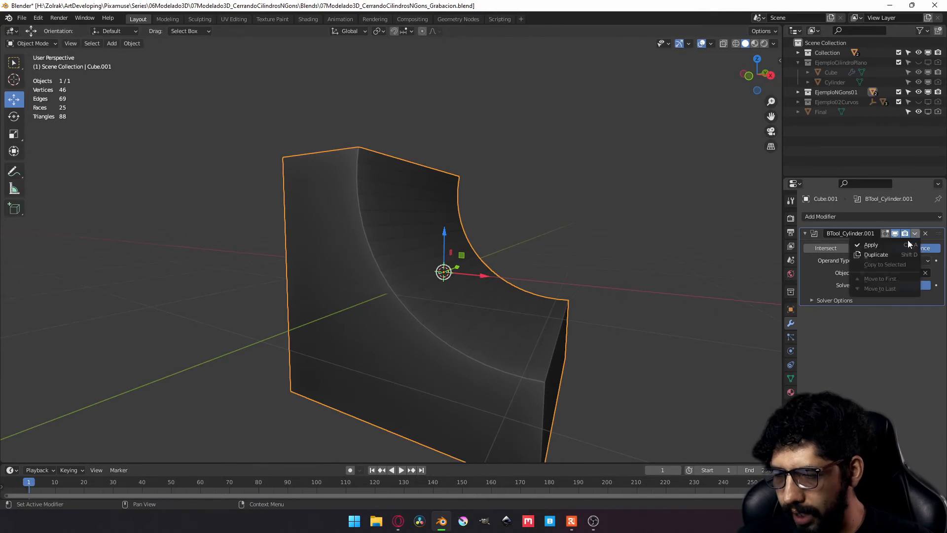
{"action": "left_click", "coordinate": [873, 246]}
{"action": "right_click", "coordinate": [431, 287]}
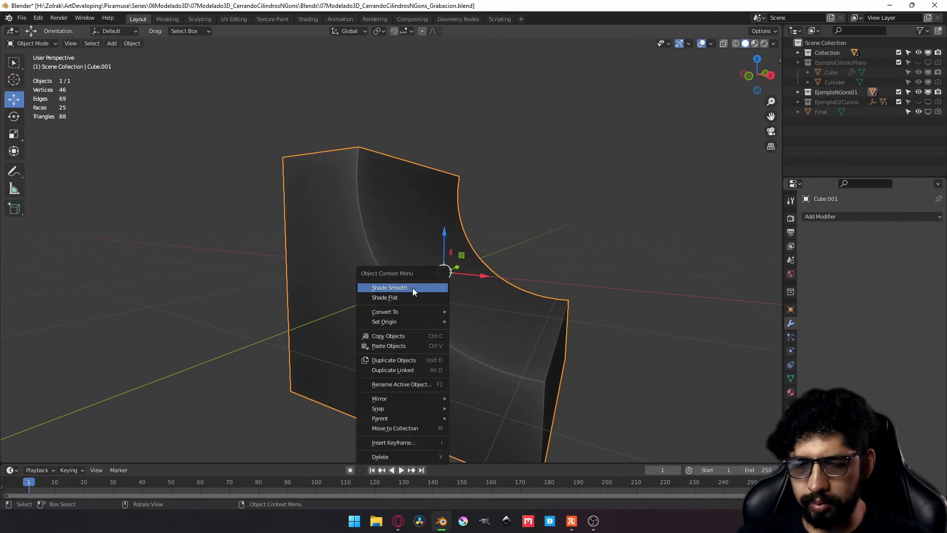
{"action": "left_click", "coordinate": [410, 288]}
{"action": "middle_click_drag", "start_coordinate": [504, 294], "coordinate": [389, 195]}
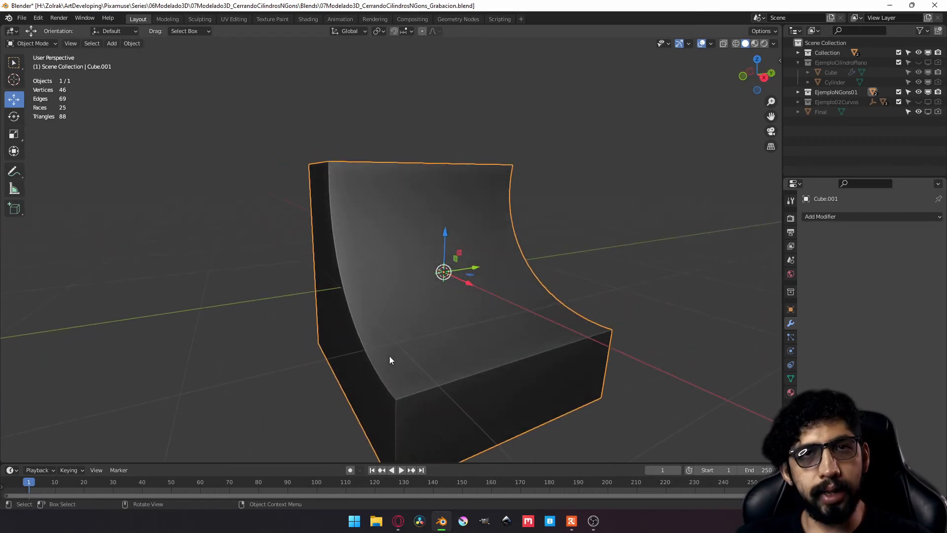
{"action": "middle_click_drag", "start_coordinate": [389, 357], "coordinate": [413, 271]}
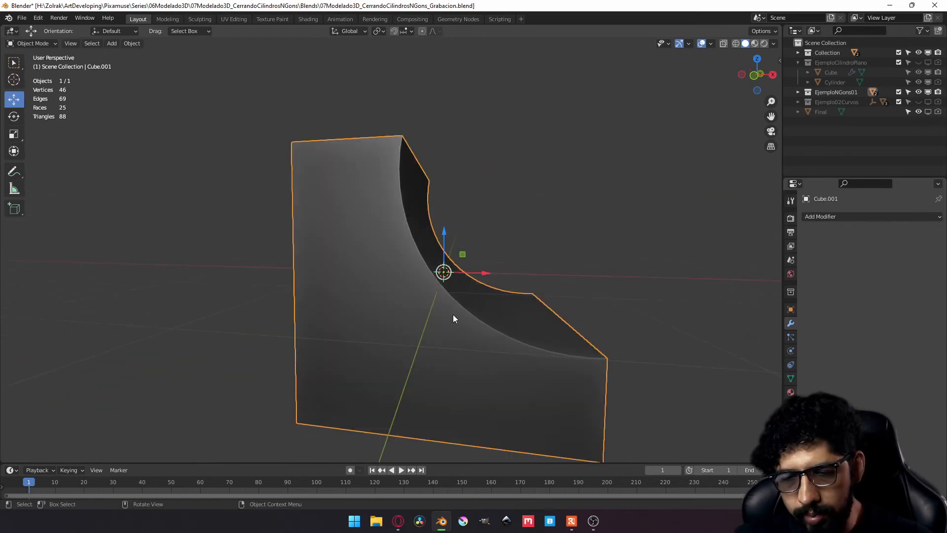
- Add a Bevel modifier to the notched block with 3 segments and an amount of 0.032 m
{"action": "left_click", "coordinate": [821, 217]}
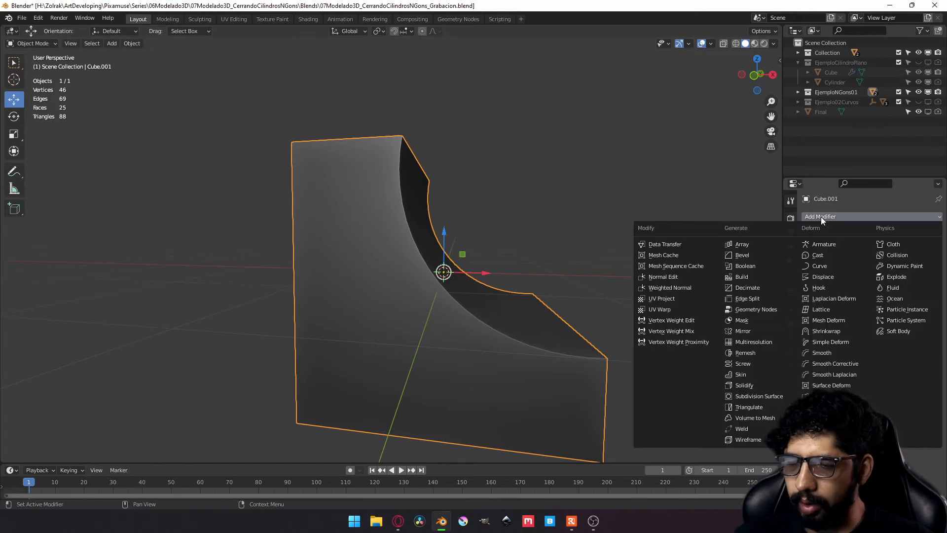
{"action": "left_click", "coordinate": [742, 255]}
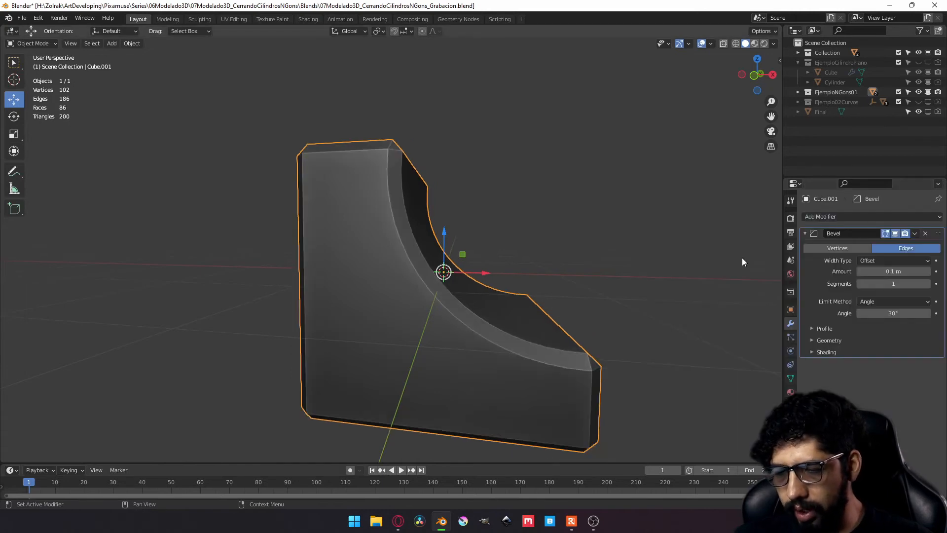
{"action": "left_click", "coordinate": [928, 284]}
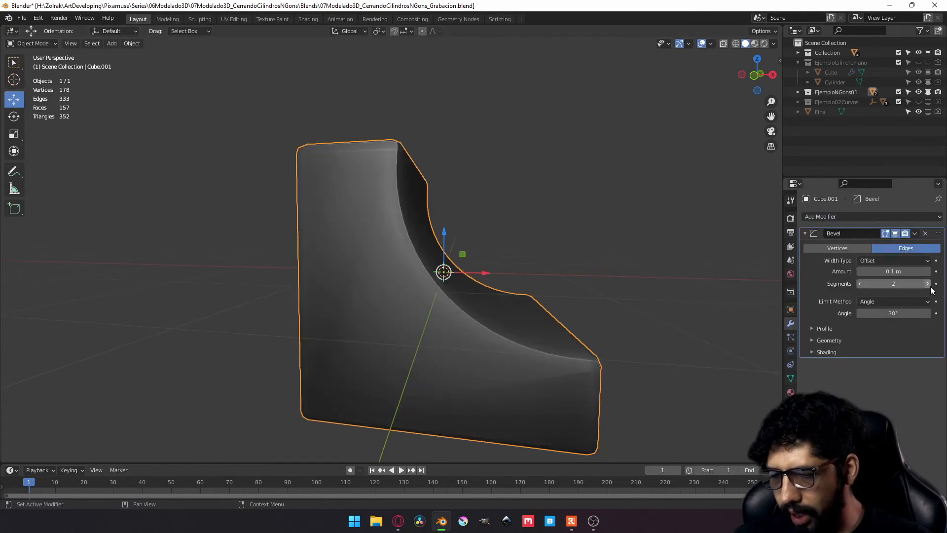
{"action": "left_click", "coordinate": [928, 284]}
{"action": "left_click_drag", "start_coordinate": [894, 271], "coordinate": [874, 272]}
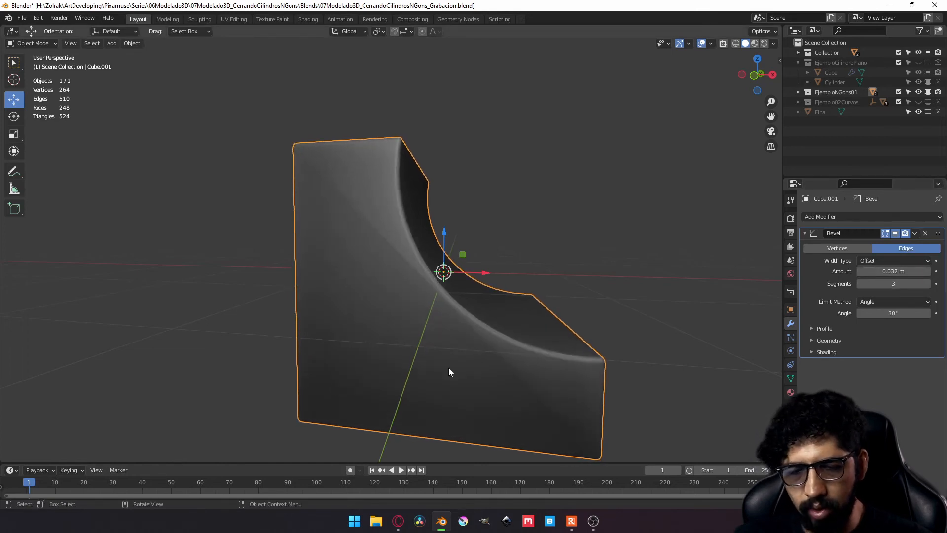
{"action": "left_click", "coordinate": [790, 378]}
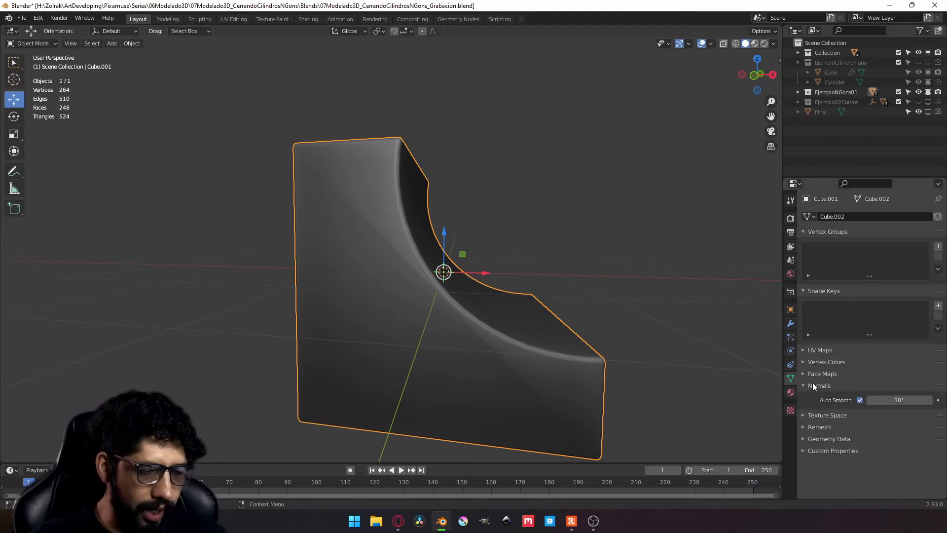
{"action": "left_click", "coordinate": [791, 324]}
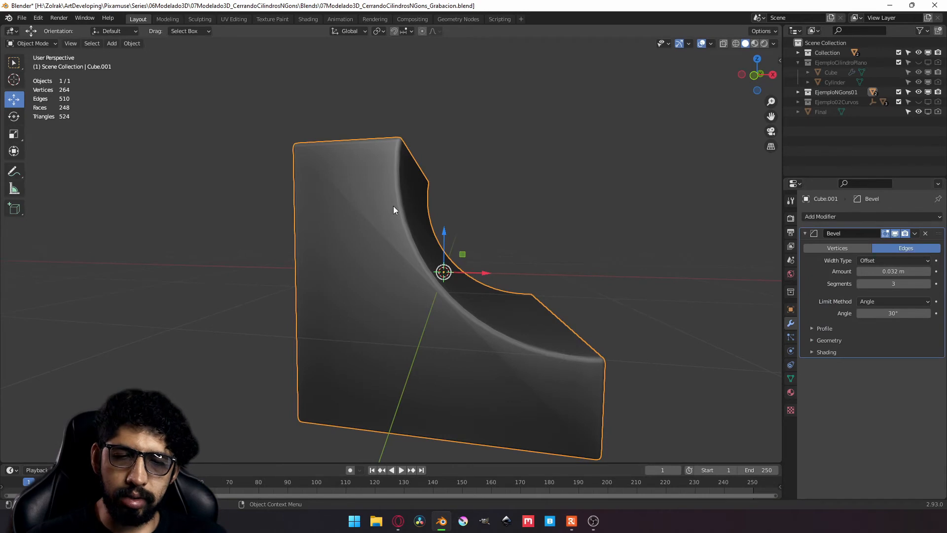
- Knife-cut the notched side n-gon from an upper vertex of the arc to the outer vertical edge
{"action": "key", "text": "Tab"}
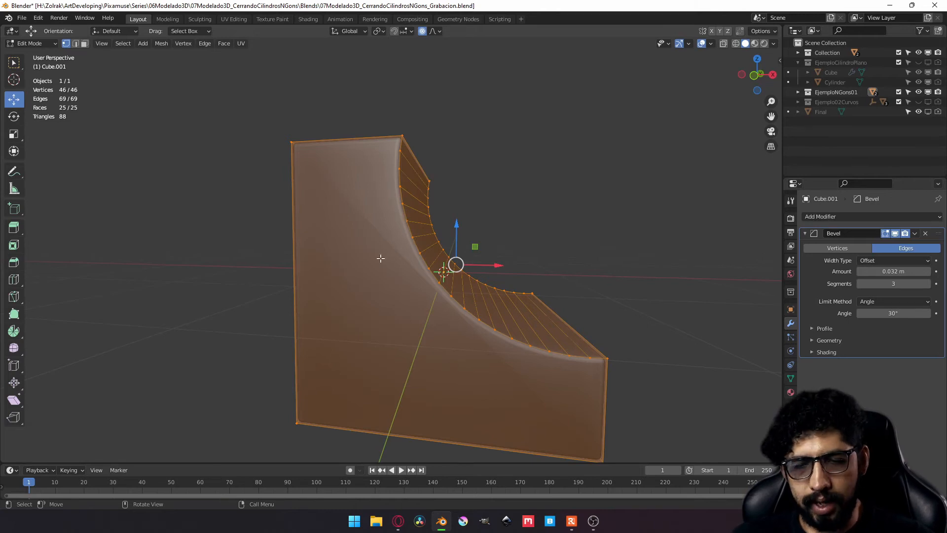
{"action": "key", "text": "k"}
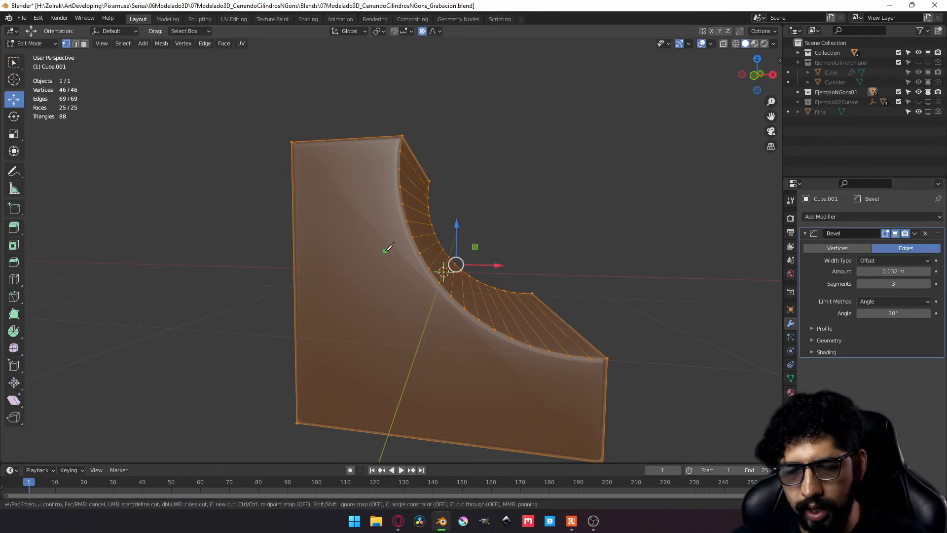
{"action": "left_click", "coordinate": [413, 237]}
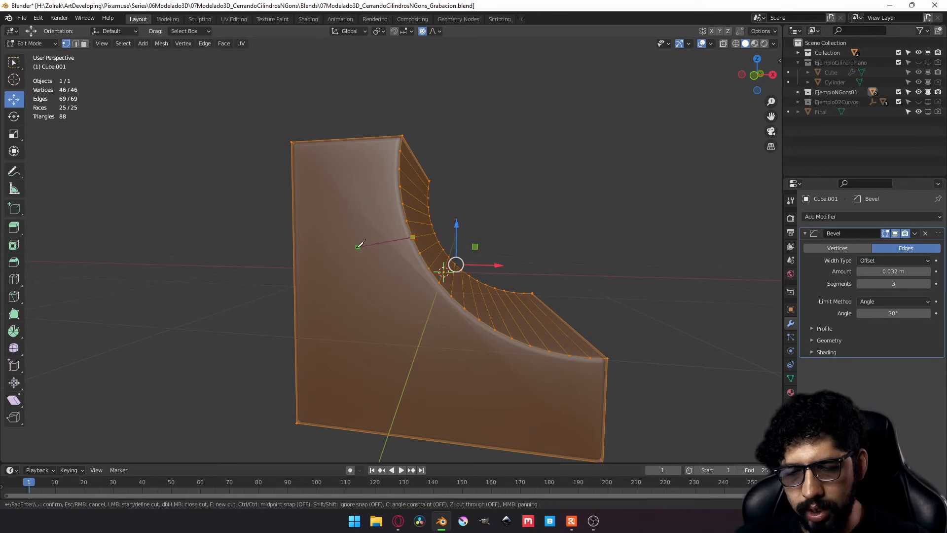
{"action": "left_click", "coordinate": [295, 259]}
{"action": "key", "text": "Return"}
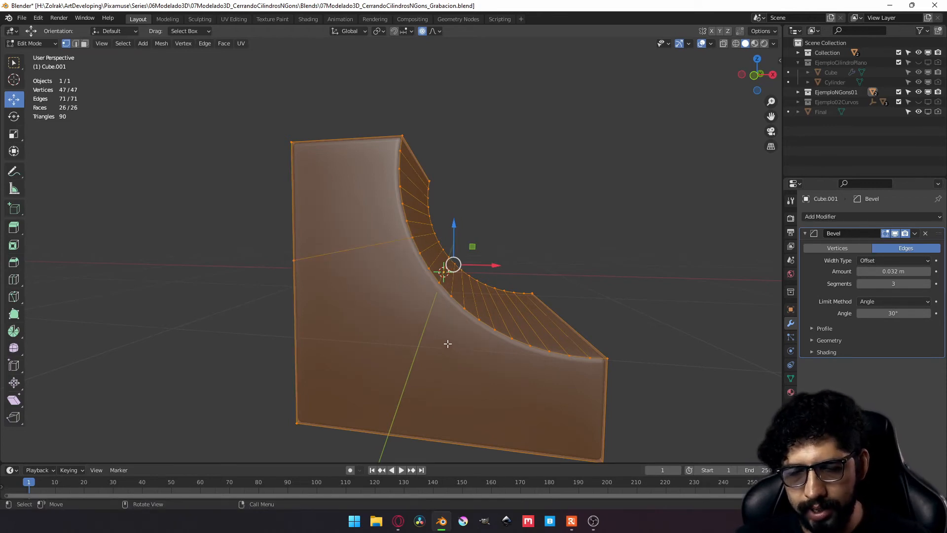
- Knife-cut the side face from a vertex near the middle of the arc down to the bottom edge
{"action": "middle_click_drag", "start_coordinate": [455, 335], "coordinate": [437, 287]}
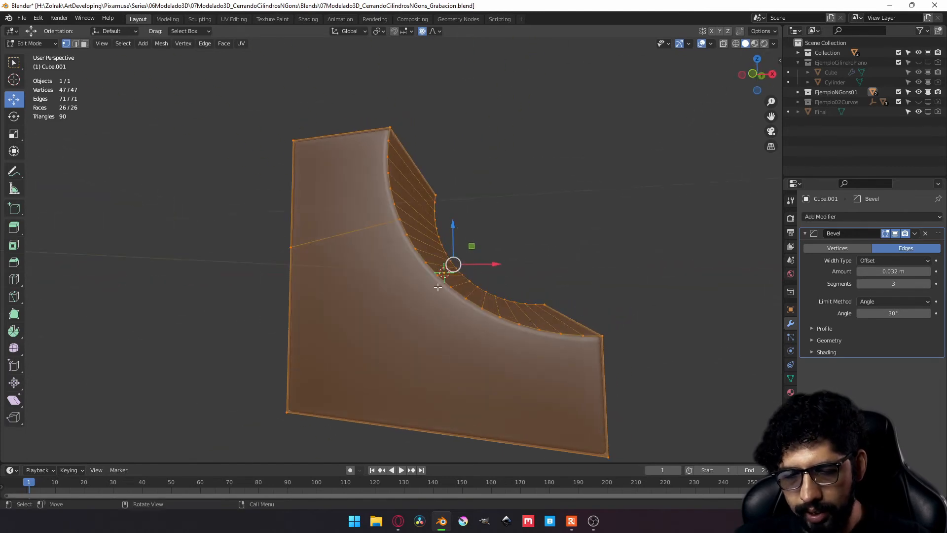
{"action": "key", "text": "k"}
{"action": "left_click", "coordinate": [466, 298]}
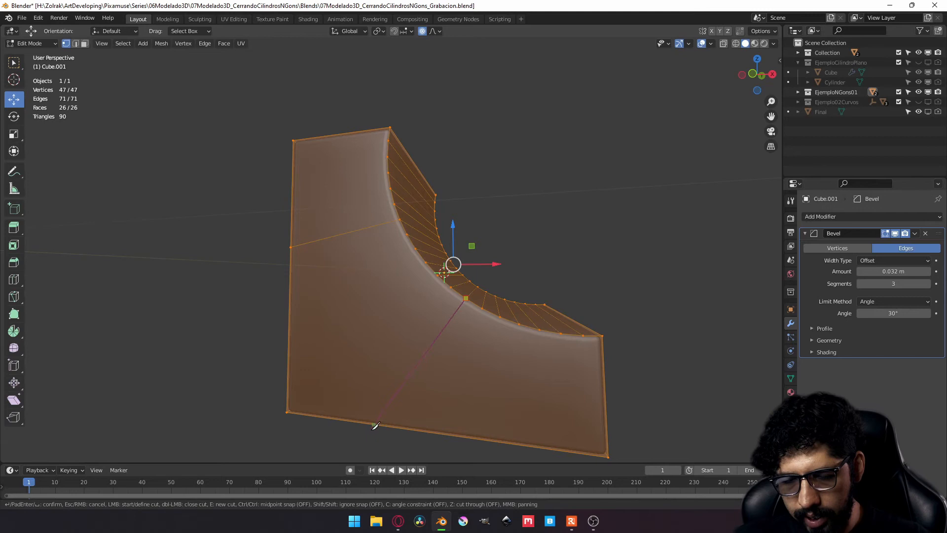
{"action": "left_click", "coordinate": [401, 428]}
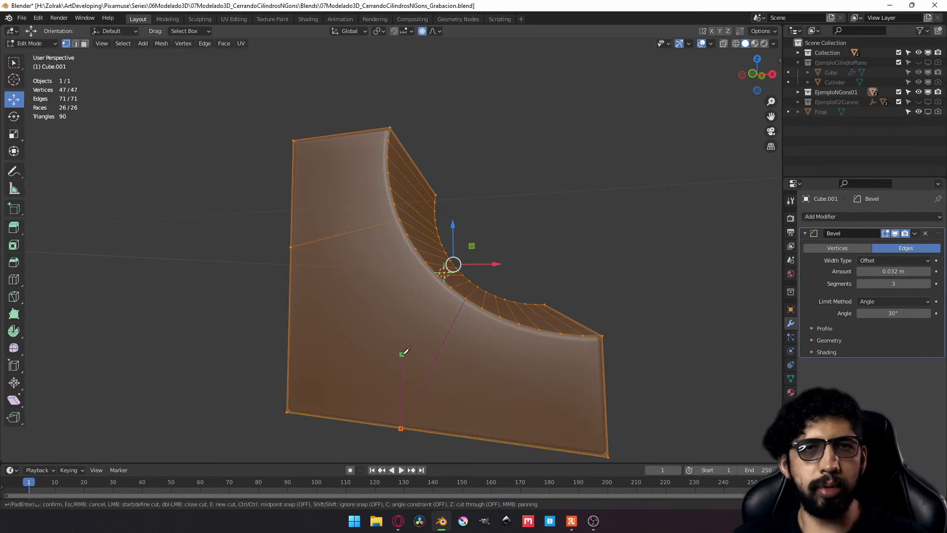
{"action": "key", "text": "Return"}
- Knife-cut the side face from near the arc's lower end to the bottom edge and return to Object Mode
{"action": "middle_click_drag", "start_coordinate": [484, 360], "coordinate": [515, 355]}
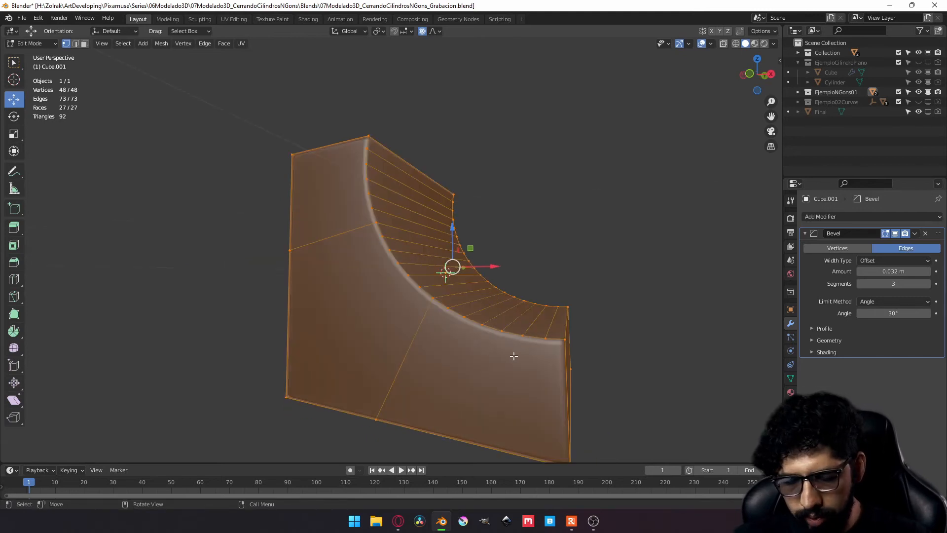
{"action": "key", "text": "k"}
{"action": "left_click", "coordinate": [524, 335]}
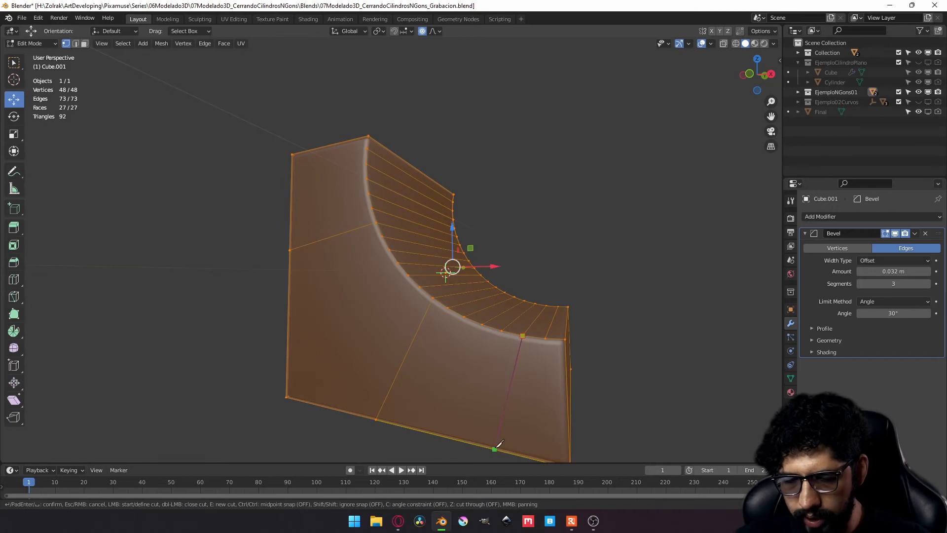
{"action": "left_click", "coordinate": [495, 448]}
{"action": "key", "text": "Return"}
{"action": "middle_click_drag", "start_coordinate": [534, 393], "coordinate": [414, 302]}
{"action": "key", "text": "Tab"}
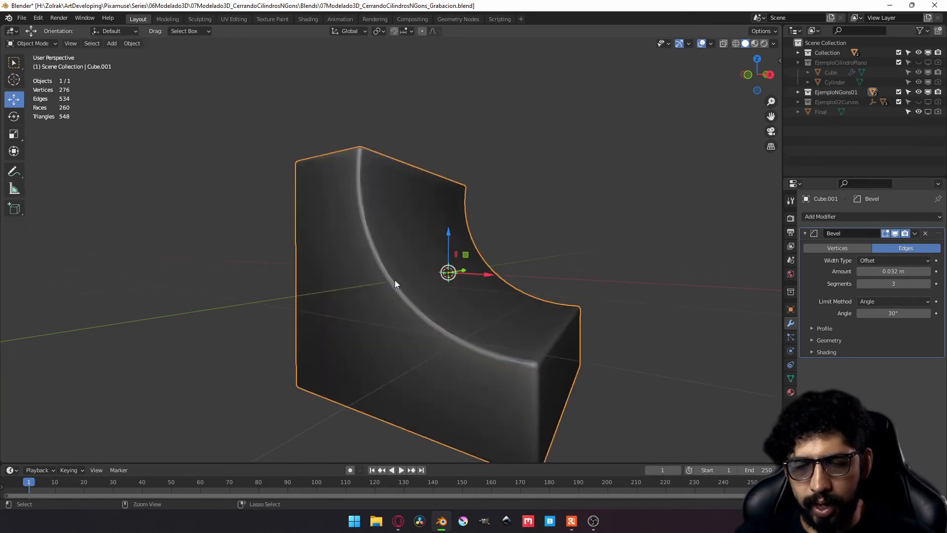
- Mark the boundary edges of the notched side n-gon as sharp and return to Object Mode
{"action": "key", "text": "Tab"}
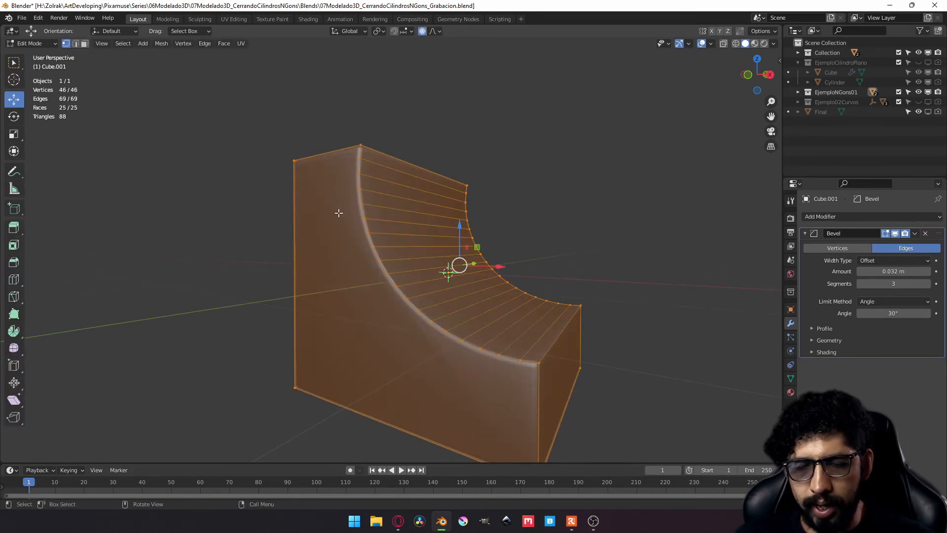
{"action": "middle_click_drag", "start_coordinate": [338, 213], "coordinate": [367, 205]}
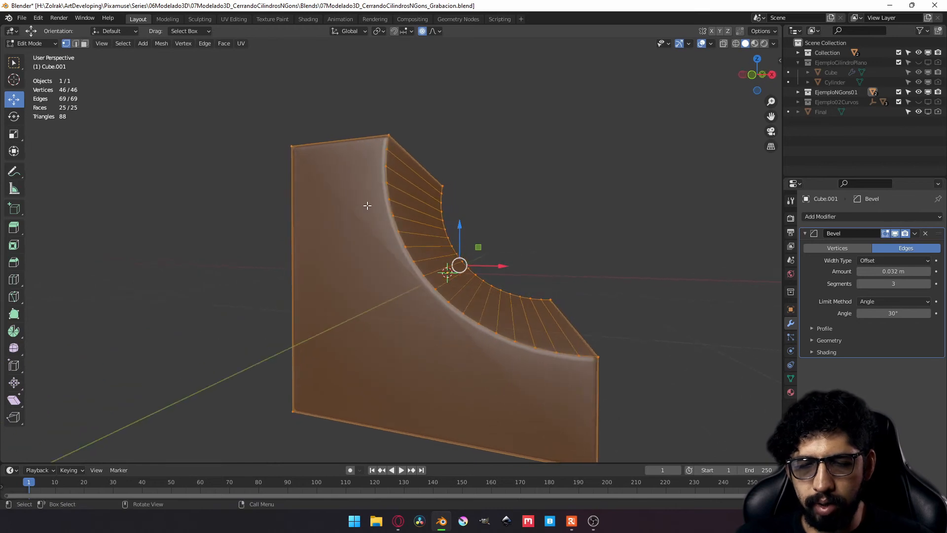
{"action": "left_click", "coordinate": [84, 44]}
{"action": "left_click", "coordinate": [372, 288]}
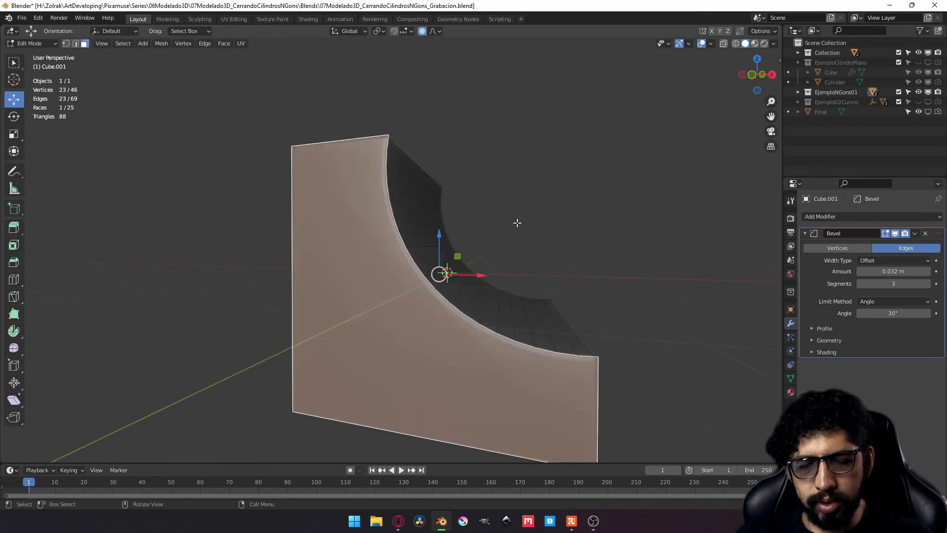
{"action": "key", "text": "ctrl+e"}
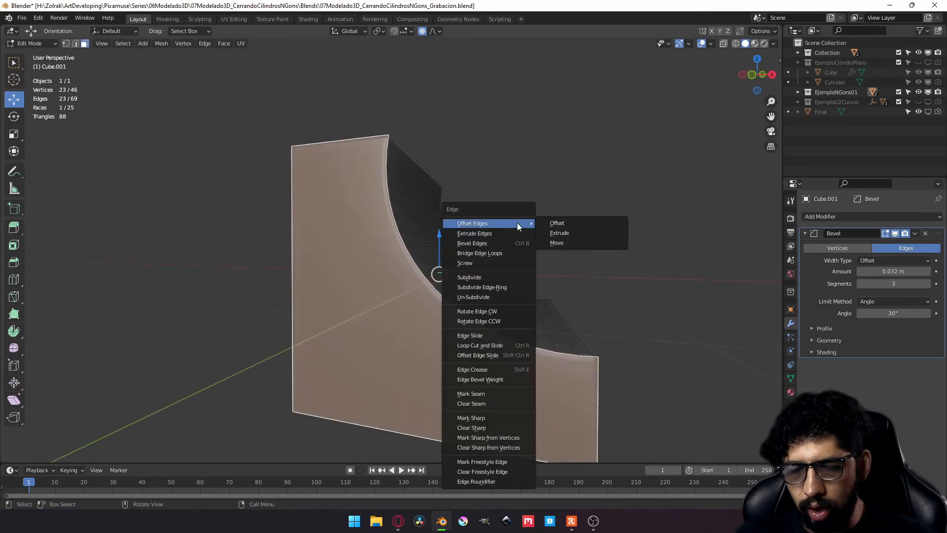
{"action": "left_click", "coordinate": [497, 418]}
{"action": "key", "text": "Tab"}
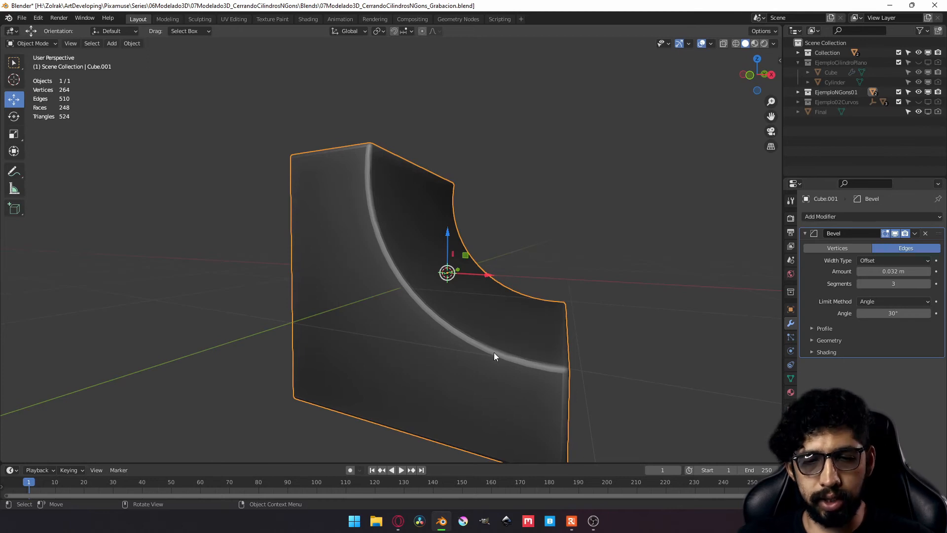
- Dissolve two neighbouring edges that cross the curved notch surface near its lower end
{"action": "middle_click_drag", "start_coordinate": [338, 251], "coordinate": [420, 252]}
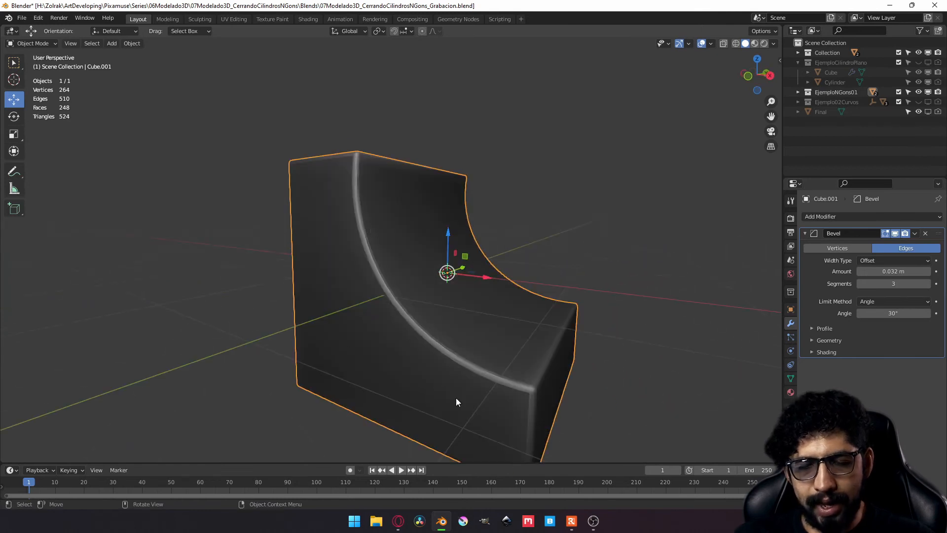
{"action": "middle_click_drag", "start_coordinate": [405, 356], "coordinate": [421, 350]}
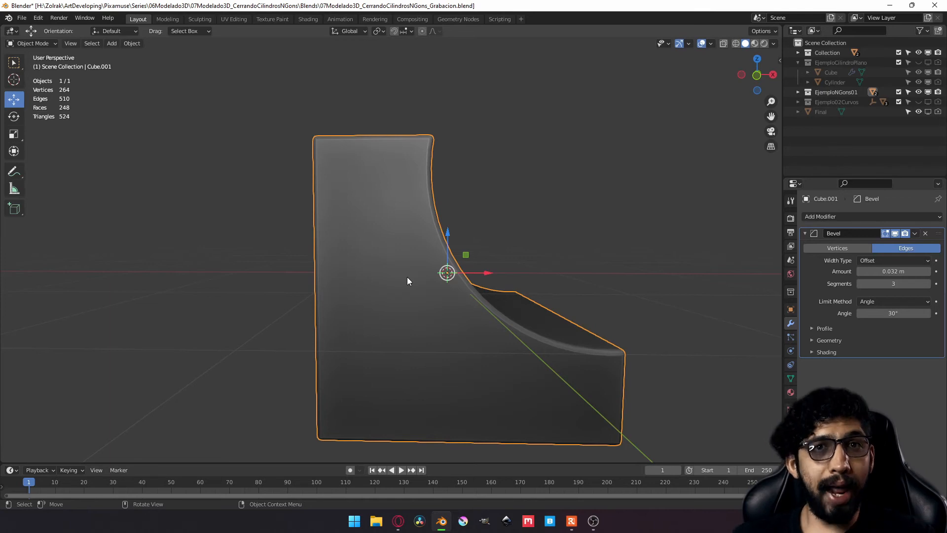
{"action": "mouse_move", "coordinate": [457, 317]}
{"action": "middle_mouse_down"}
{"action": "mouse_move", "coordinate": [490, 309]}
{"action": "mouse_move", "coordinate": [466, 322]}
{"action": "middle_mouse_up"}
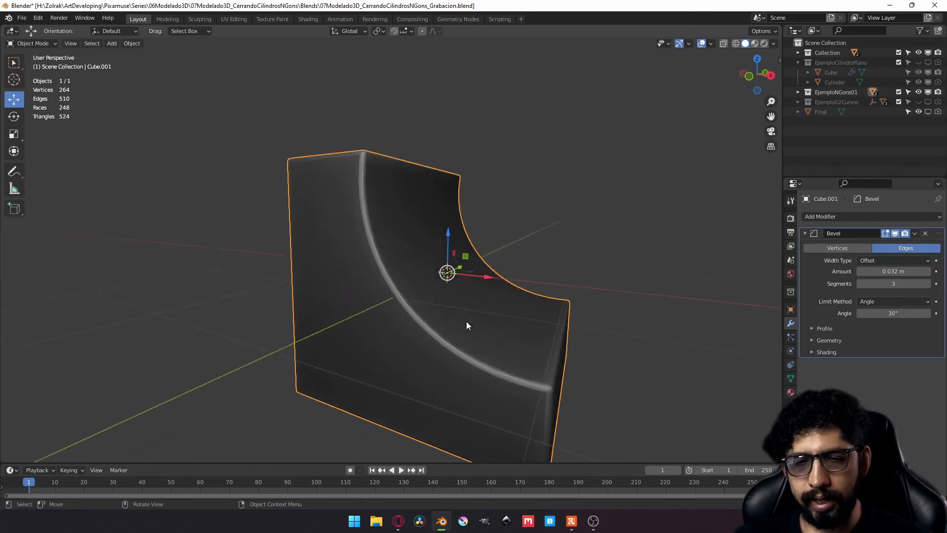
{"action": "key", "text": "Tab"}
{"action": "left_click", "coordinate": [531, 361]}
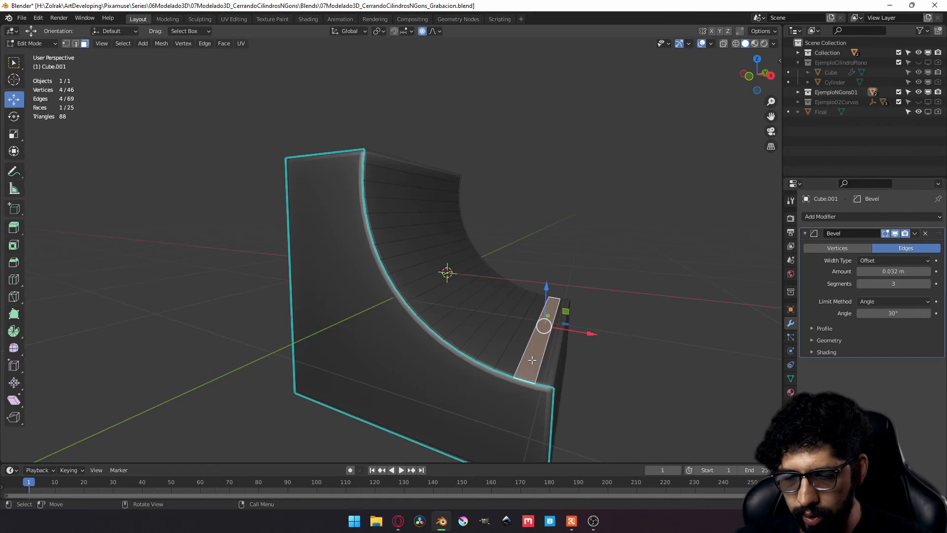
{"action": "key", "text": "2"}
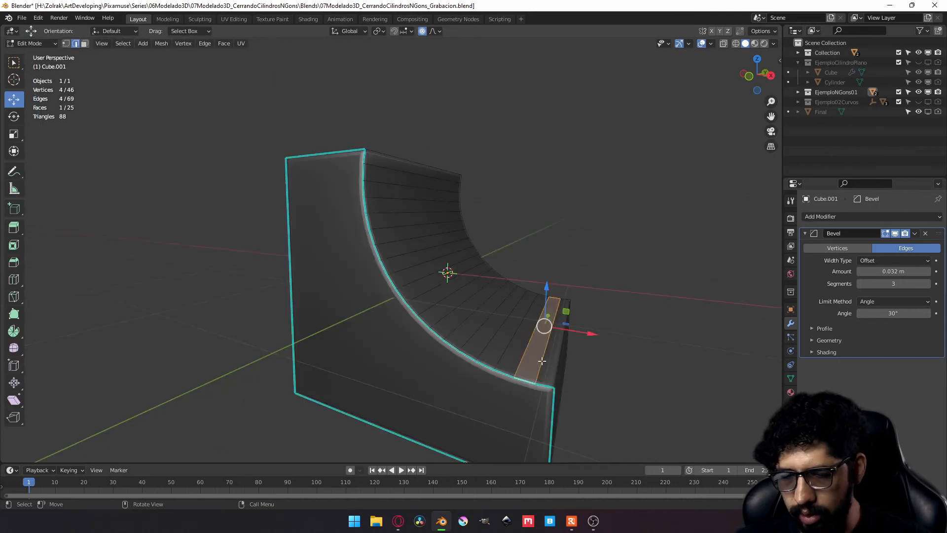
{"action": "left_click", "coordinate": [530, 359]}
{"action": "key", "text": "x"}
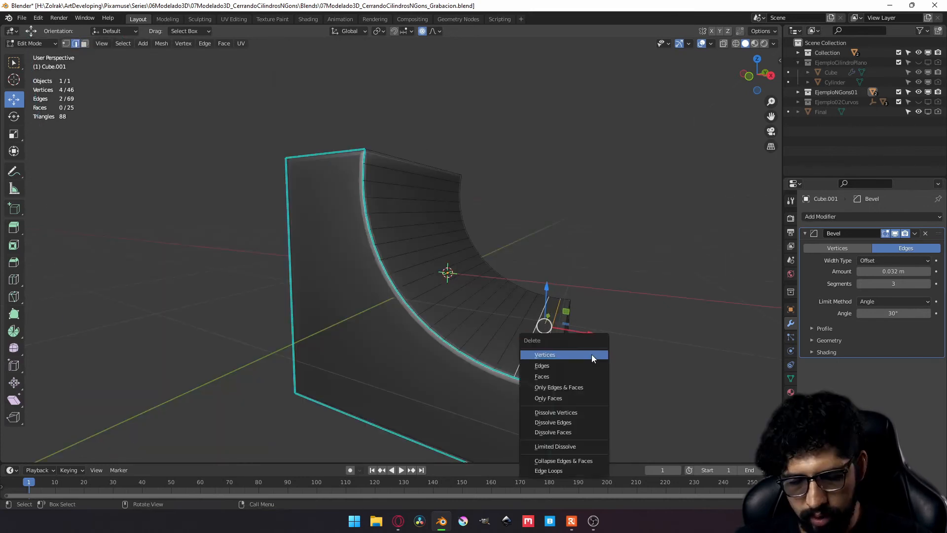
{"action": "left_click", "coordinate": [565, 420]}
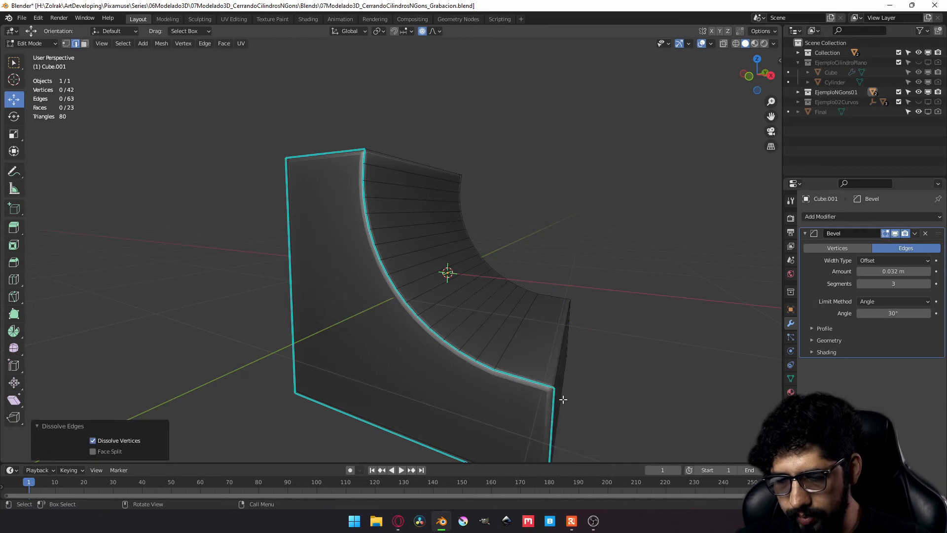
- Bevel the edge at the outer lower end of the curved notch 0.232 m wide with 5 segments and return to Object Mode
{"action": "left_click", "coordinate": [566, 359]}
{"action": "middle_click_drag", "start_coordinate": [566, 358], "coordinate": [603, 353]}
{"action": "key", "text": "ctrl+b"}
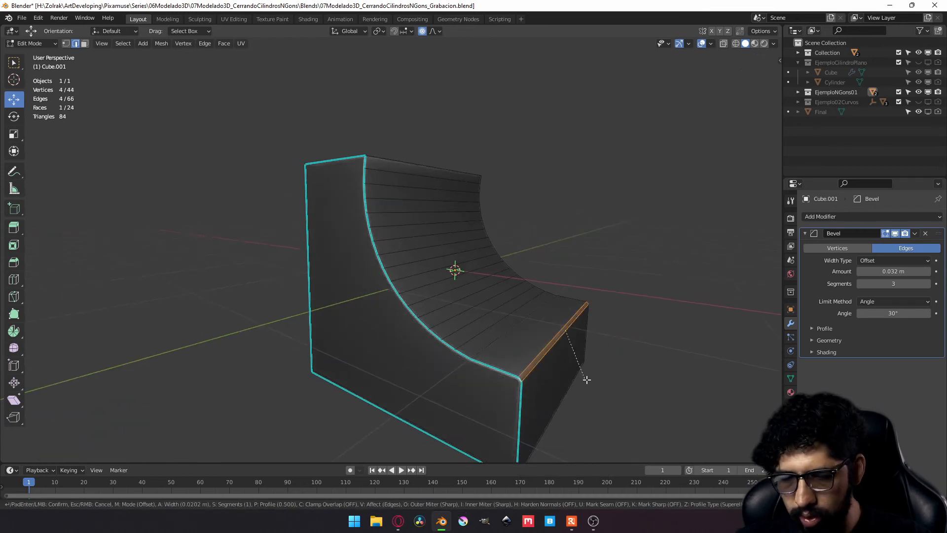
{"action": "scroll", "coordinate": [596, 394], "scroll_direction": "up", "scroll_amount": 4}
{"action": "left_click", "coordinate": [601, 400]}
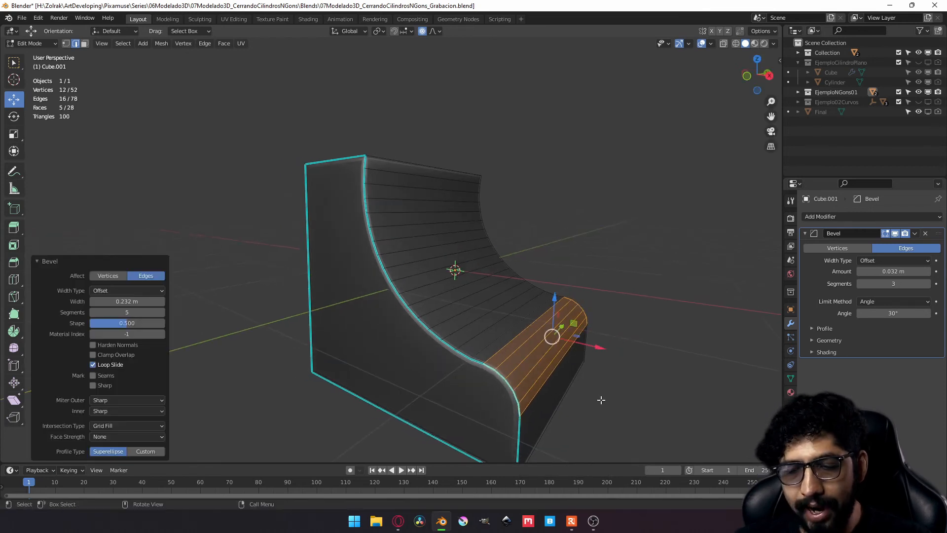
{"action": "key", "text": "Tab"}
{"action": "middle_click_drag", "start_coordinate": [499, 380], "coordinate": [437, 280]}
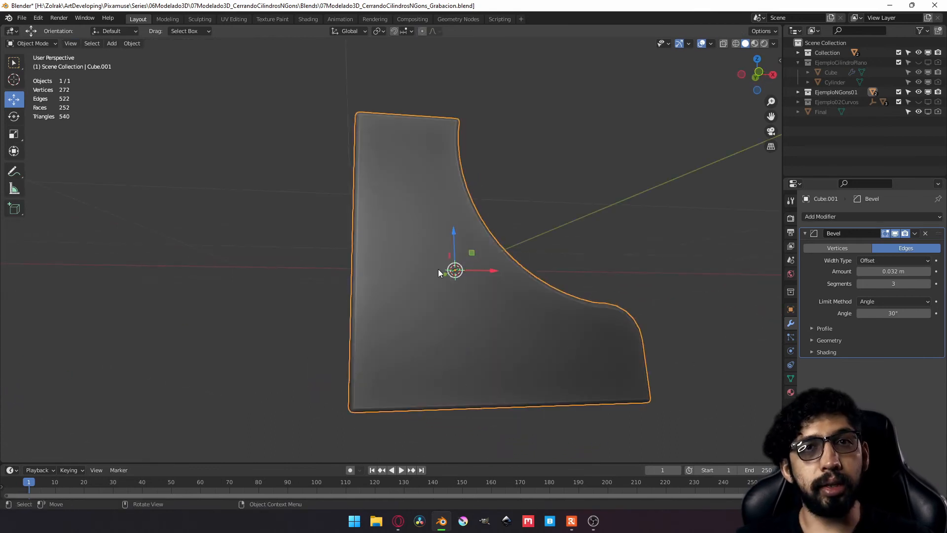
- Box-select the vertices around the upper corner of the notched side face in Edit Mode
{"action": "key", "text": "Tab"}
{"action": "middle_click_drag", "start_coordinate": [374, 271], "coordinate": [397, 273]}
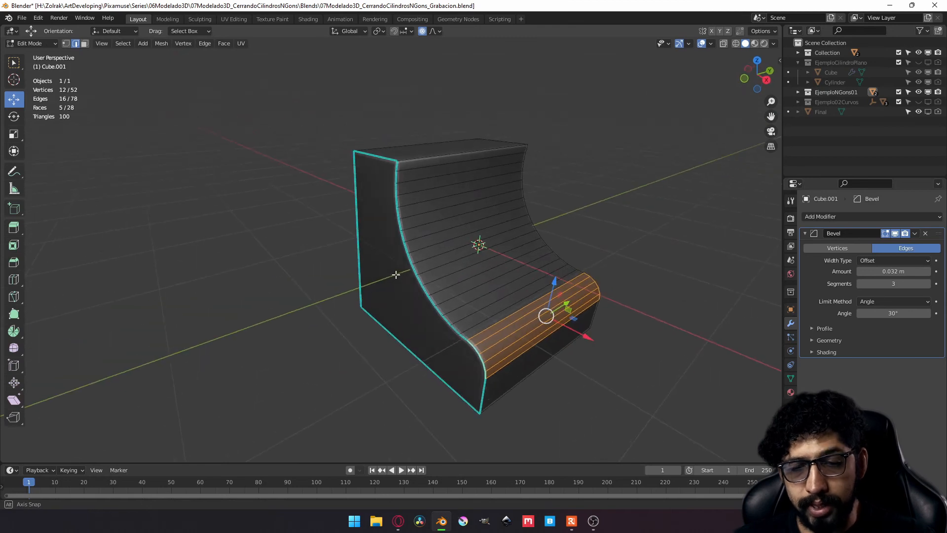
{"action": "key", "text": "1"}
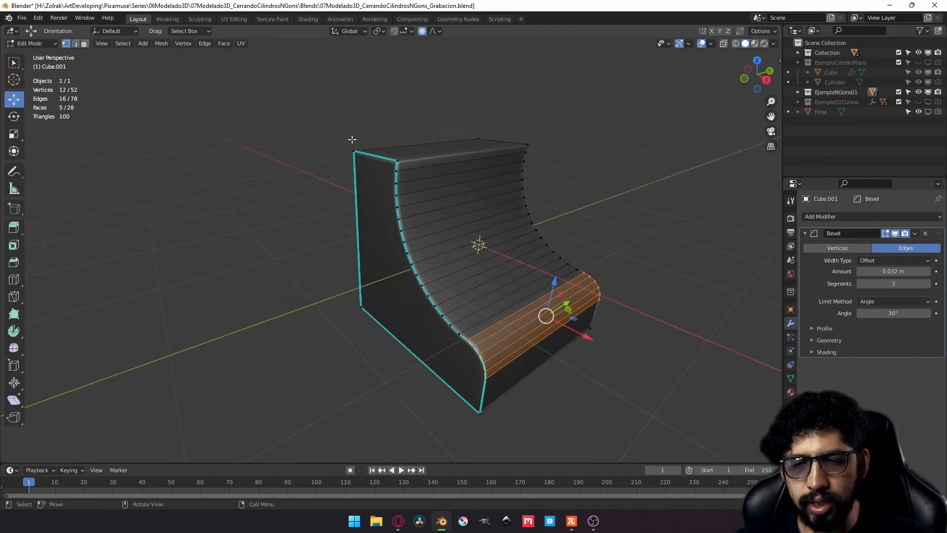
{"action": "left_click_drag", "start_coordinate": [325, 140], "coordinate": [430, 227]}
{"action": "middle_click_drag", "start_coordinate": [429, 226], "coordinate": [407, 173]}
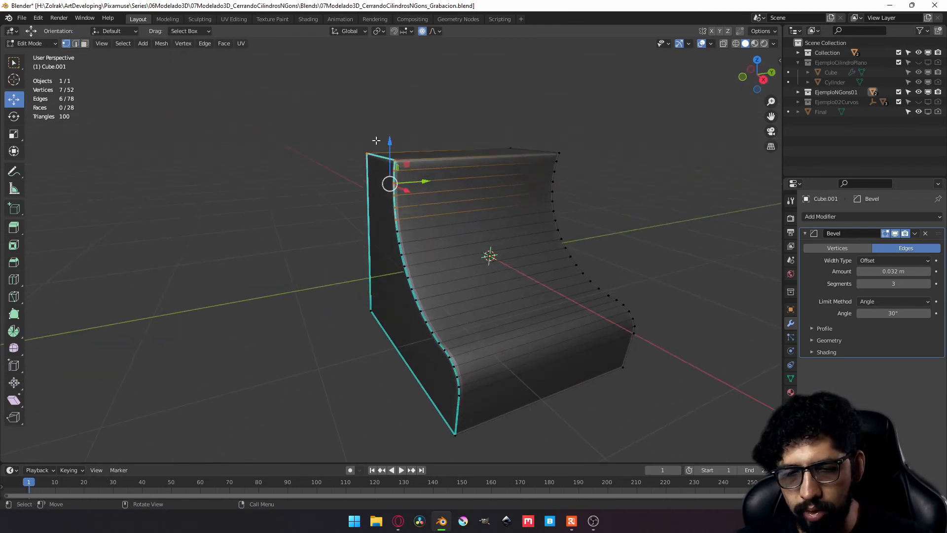
{"action": "left_click_drag", "start_coordinate": [360, 137], "coordinate": [439, 158]}
{"action": "middle_click_drag", "start_coordinate": [433, 185], "coordinate": [468, 217]}
{"action": "middle_click_drag", "start_coordinate": [509, 185], "coordinate": [439, 188]}
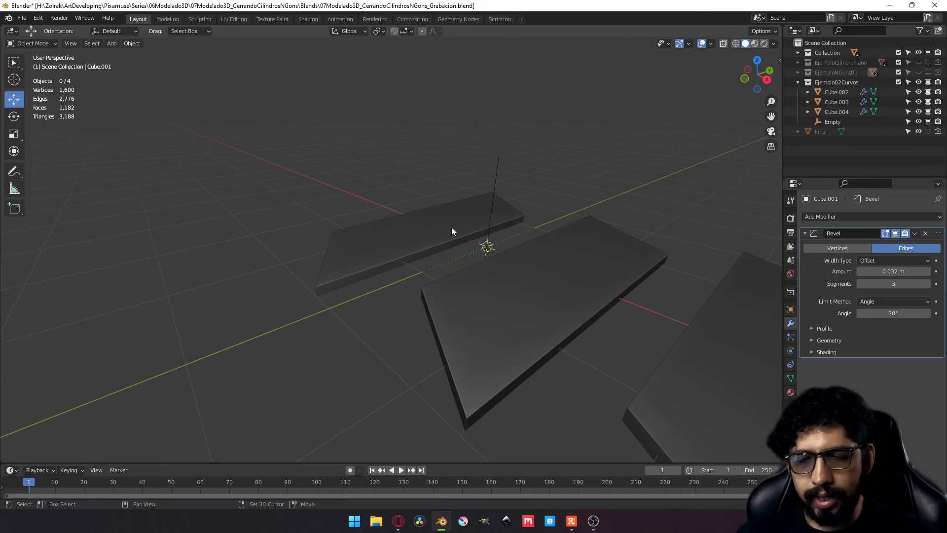
- Turn on the wireframe overlay for the three flat plates
{"action": "middle_click_drag", "start_coordinate": [452, 226], "coordinate": [414, 231]}
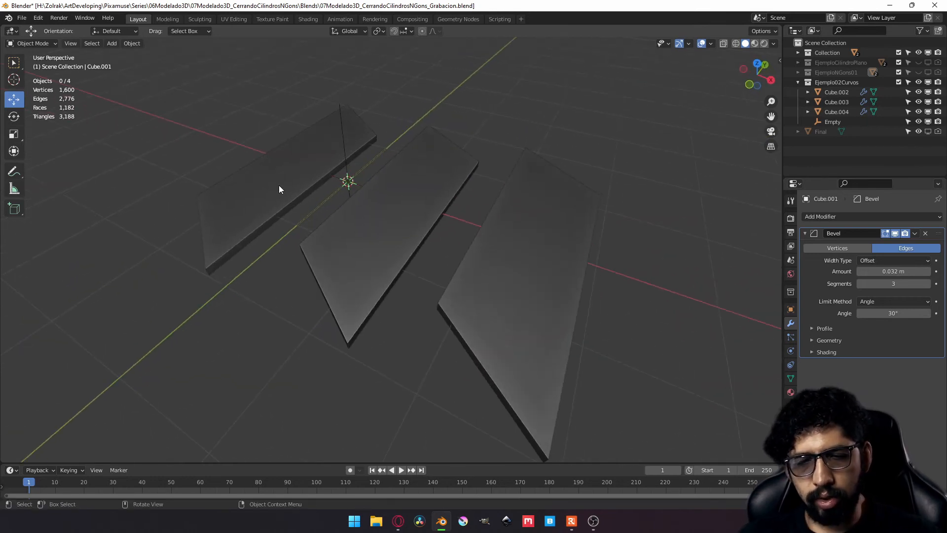
{"action": "left_click", "coordinate": [712, 43]}
{"action": "left_click", "coordinate": [653, 209]}
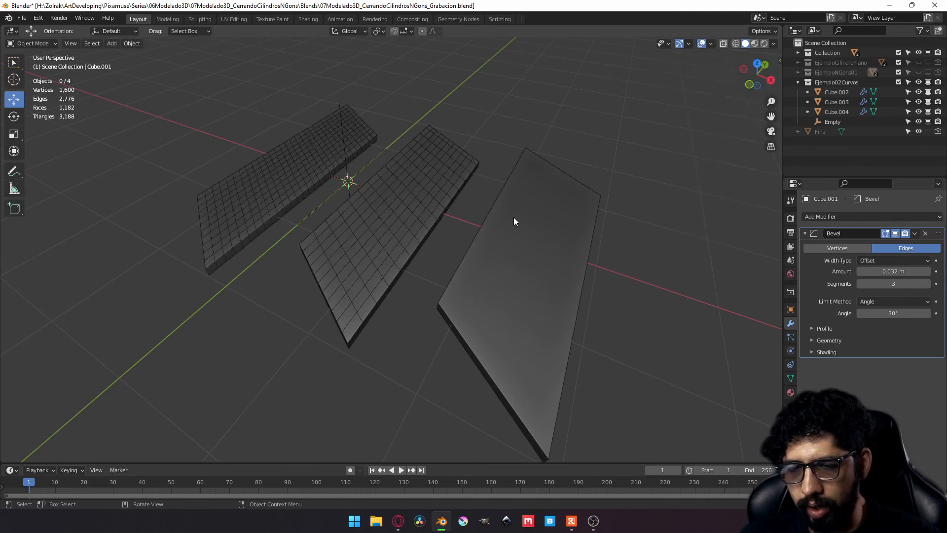
- Examine the dense quad grid of the plate nearest the Empty in Edit Mode
{"action": "left_click", "coordinate": [285, 200]}
{"action": "key", "text": "Tab"}
{"action": "middle_click_drag", "start_coordinate": [265, 203], "coordinate": [253, 217]}
{"action": "key", "text": "Tab"}
- Examine the middle plate's grid in Edit Mode, checking individual vertices around a few faces of its top surface
{"action": "left_click", "coordinate": [409, 216]}
{"action": "key", "text": "KP_Decimal"}
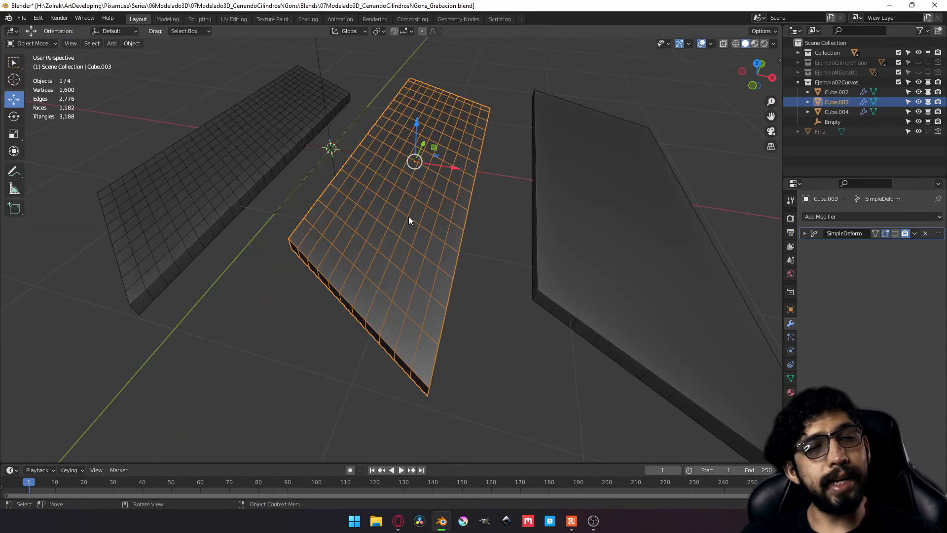
{"action": "key", "text": "Tab"}
{"action": "scroll", "coordinate": [406, 200], "scroll_direction": "up", "scroll_amount": 3}
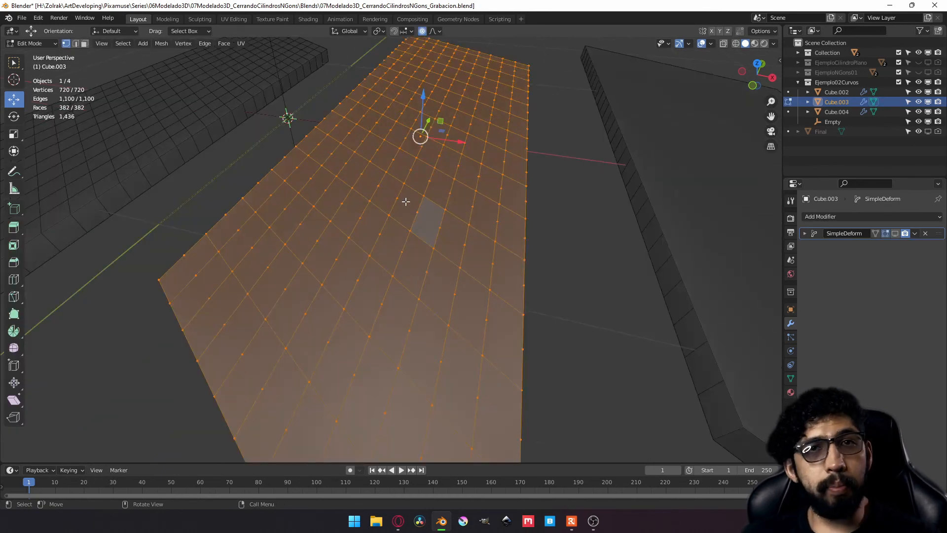
{"action": "left_click", "coordinate": [387, 171]}
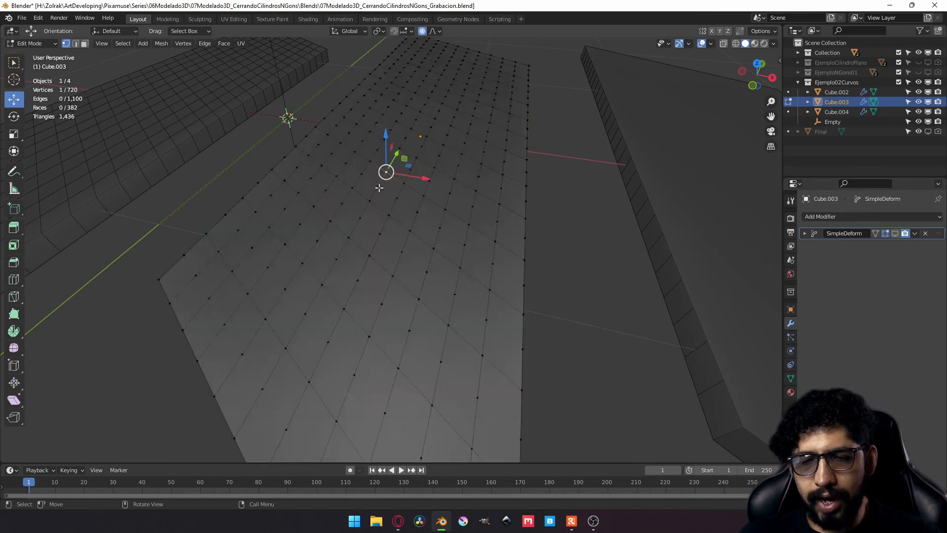
{"action": "left_click", "coordinate": [379, 186]}
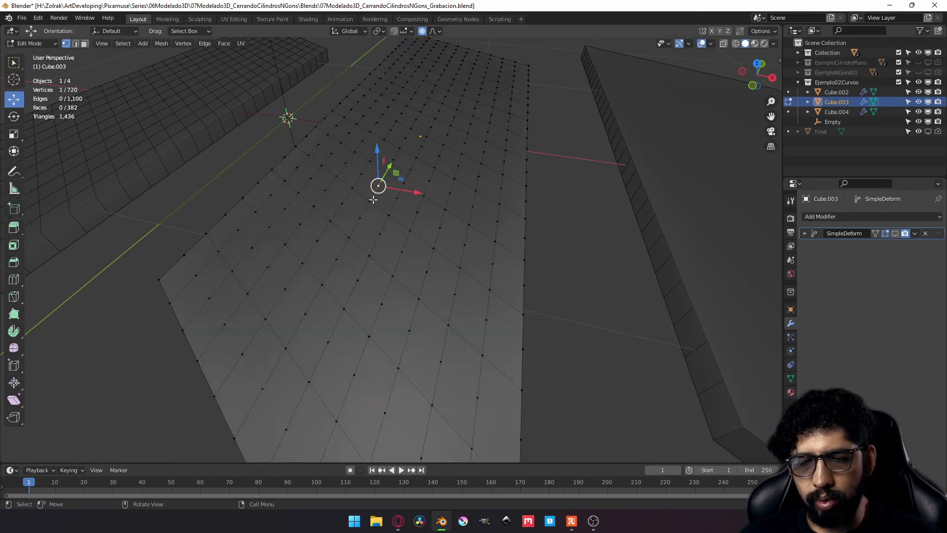
{"action": "left_click", "coordinate": [371, 201]}
{"action": "left_click", "coordinate": [389, 213]}
{"action": "left_click", "coordinate": [398, 198]}
{"action": "left_click", "coordinate": [403, 184]}
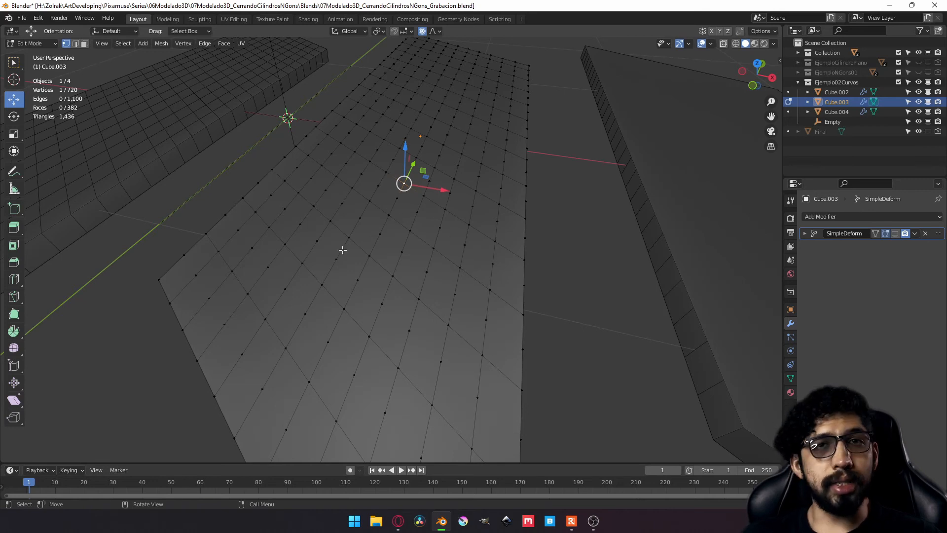
{"action": "scroll", "coordinate": [365, 254], "scroll_direction": "down", "scroll_amount": 3}
{"action": "key", "text": "Tab"}
- Examine the n-gon topology of plate Cube.004 in Edit Mode
{"action": "left_click", "coordinate": [565, 252]}
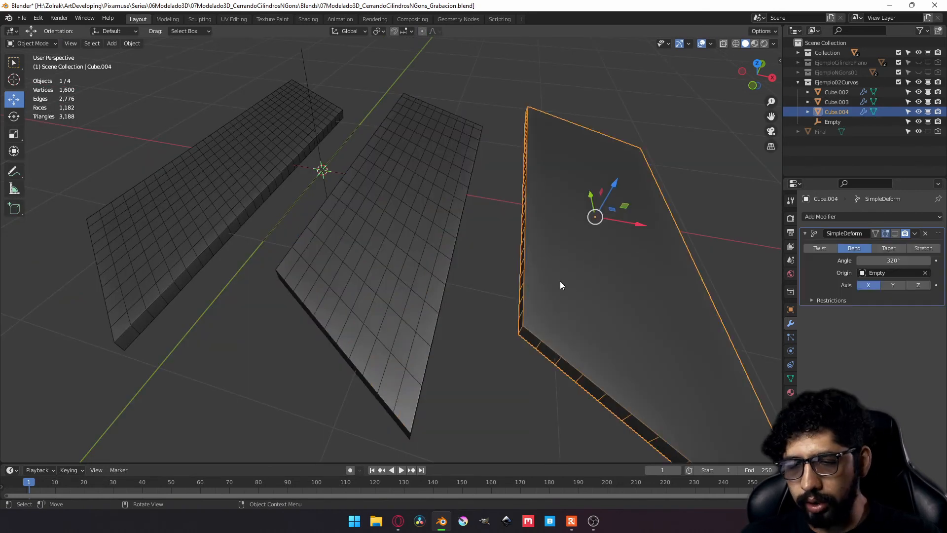
{"action": "middle_click_drag", "start_coordinate": [598, 296], "coordinate": [504, 283], "text": "shift"}
{"action": "key", "text": "Tab"}
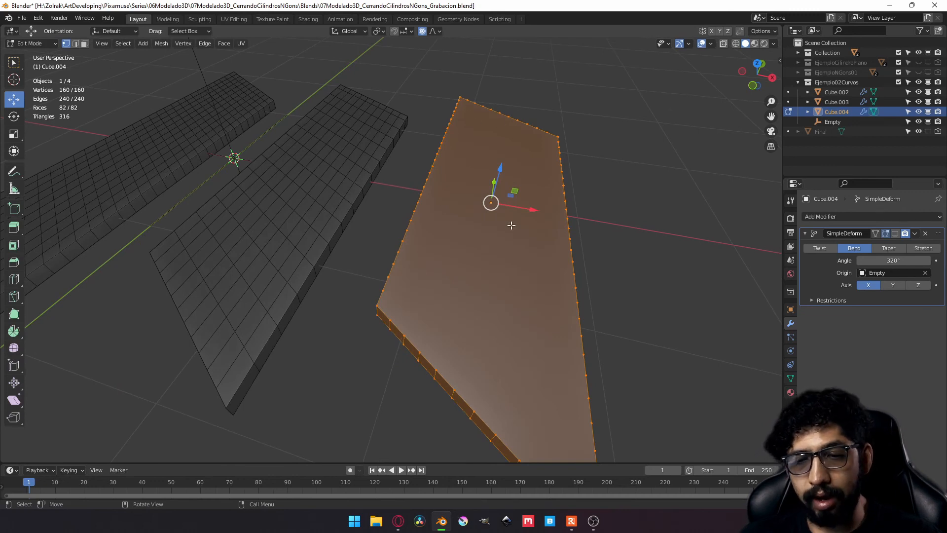
{"action": "middle_click_drag", "start_coordinate": [369, 212], "coordinate": [291, 202]}
{"action": "key", "text": "Tab"}
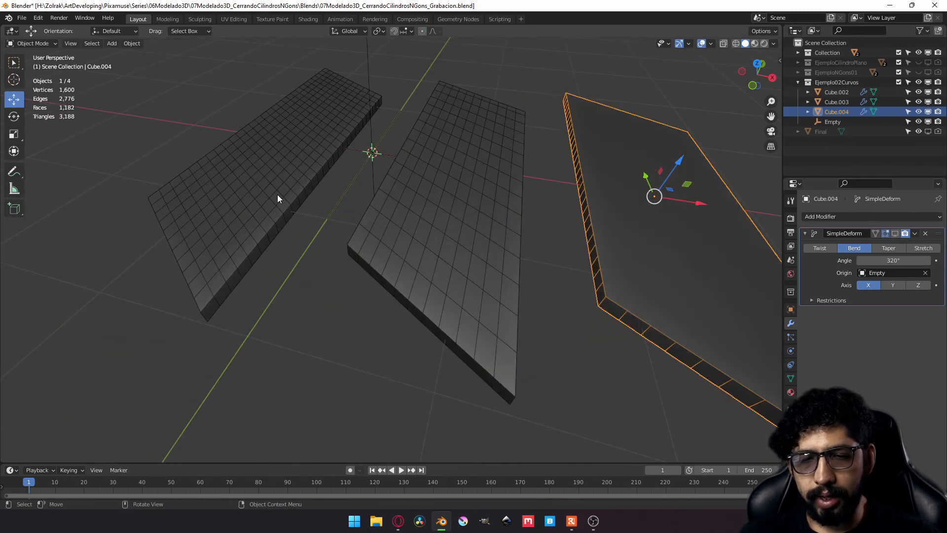
- Enable the viewport display of the SimpleDeform bend on the densely gridded plate Cube.002
{"action": "left_click", "coordinate": [278, 198]}
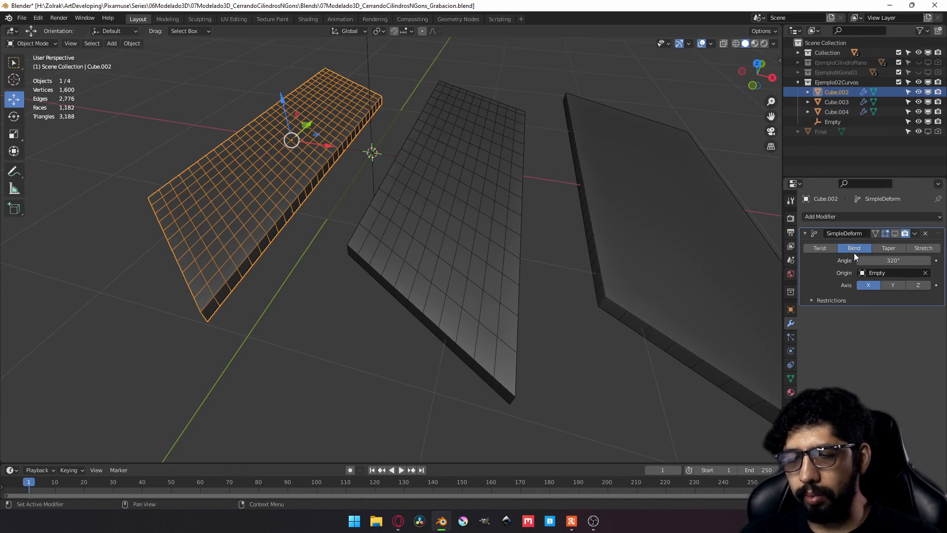
{"action": "left_click", "coordinate": [895, 234]}
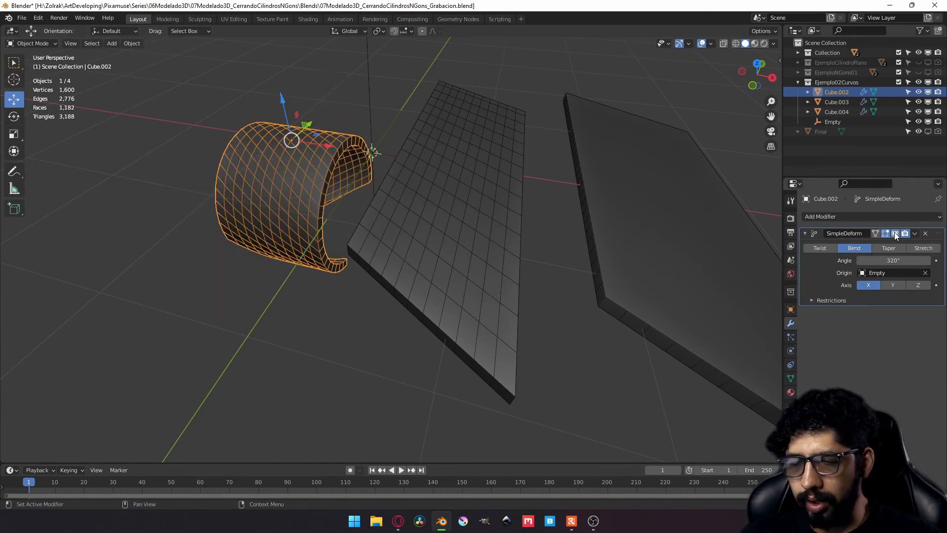
{"action": "key", "text": "alt+a"}
{"action": "left_click", "coordinate": [248, 176]}
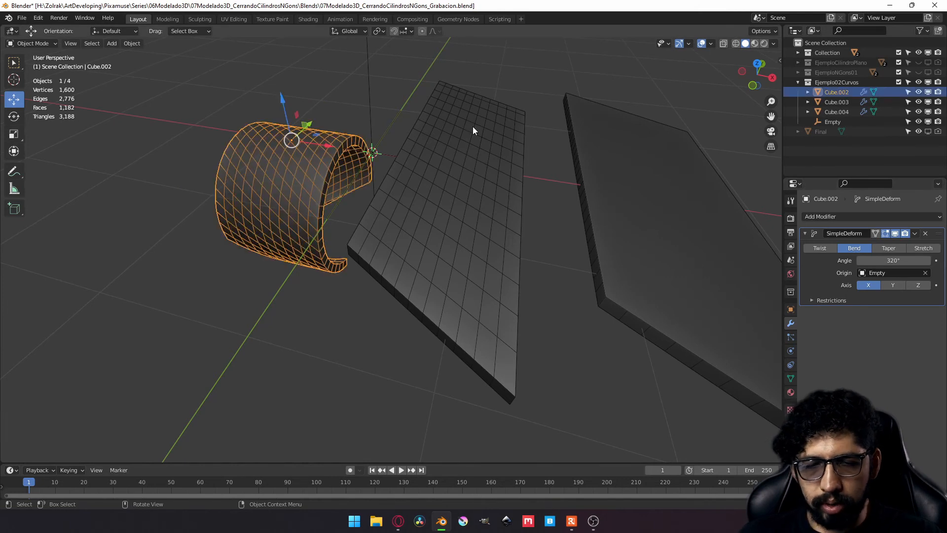
- Hide the viewport overlays and examine the shading of the bent, densely gridded plate
{"action": "left_click", "coordinate": [702, 43]}
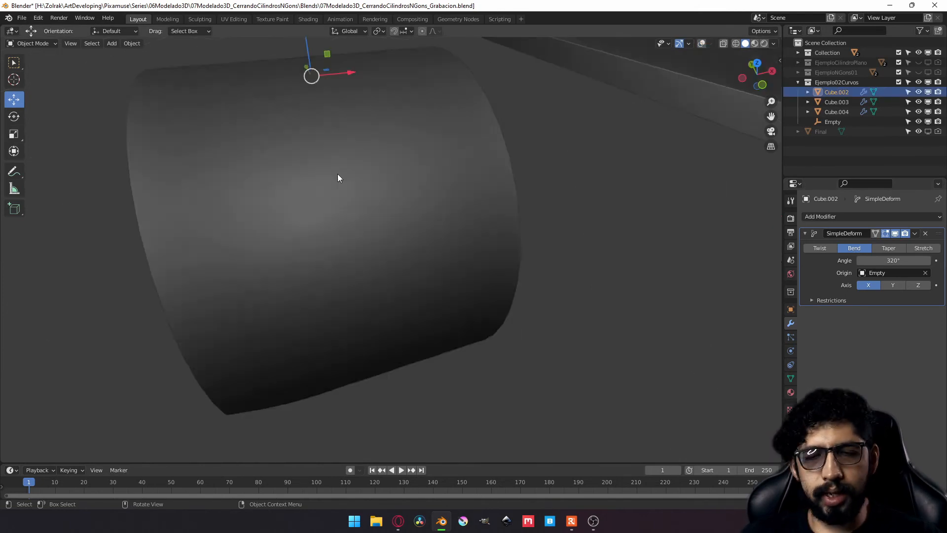
{"action": "scroll", "coordinate": [337, 174], "scroll_direction": "down", "scroll_amount": 3}
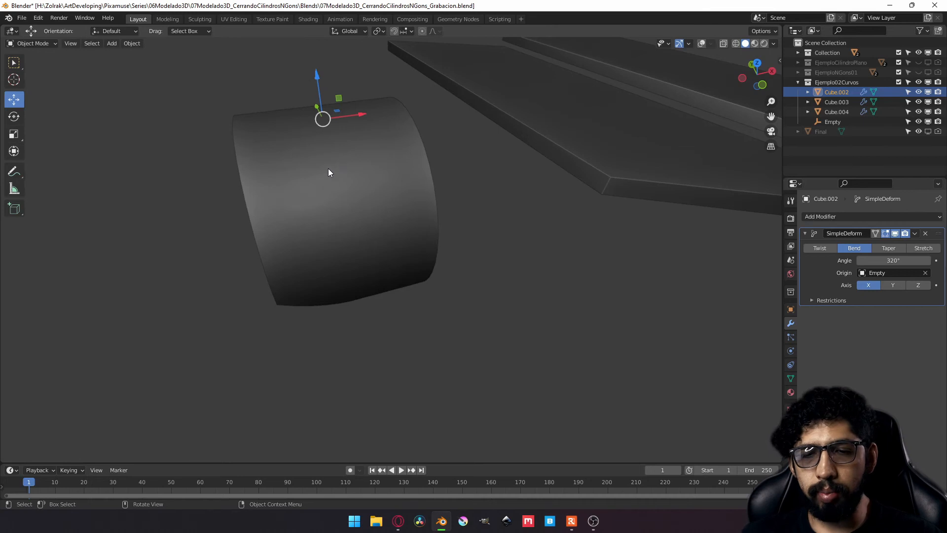
{"action": "middle_click_drag", "start_coordinate": [375, 203], "coordinate": [441, 191]}
{"action": "scroll", "coordinate": [310, 250], "scroll_direction": "down", "scroll_amount": 2}
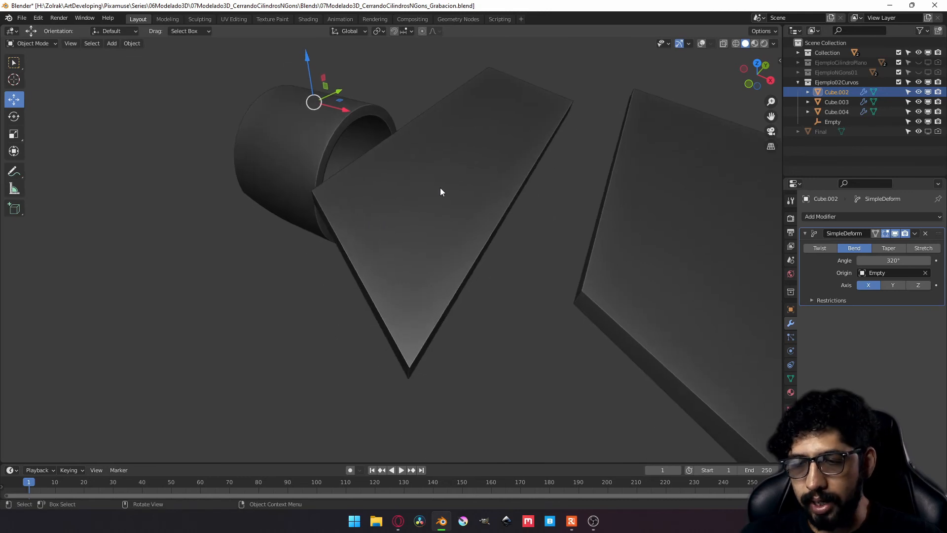
- Enable the viewport display of SimpleDeform on the middle plate Cube.003 and inspect its curved surface up close
{"action": "left_click", "coordinate": [493, 194]}
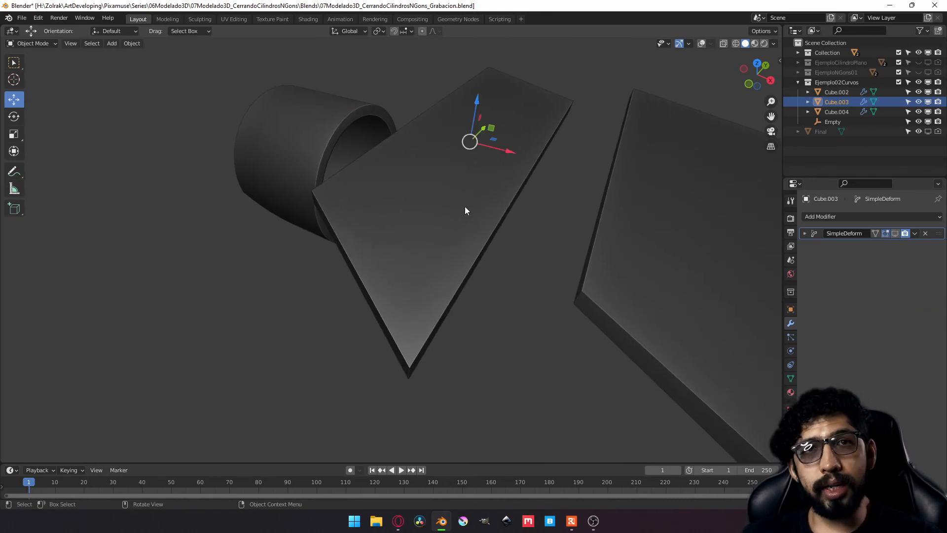
{"action": "left_click", "coordinate": [896, 234]}
{"action": "middle_click_drag", "start_coordinate": [515, 252], "coordinate": [552, 219]}
{"action": "scroll", "coordinate": [455, 206], "scroll_direction": "up", "scroll_amount": 7}
{"action": "middle_click_drag", "start_coordinate": [455, 207], "coordinate": [467, 182]}
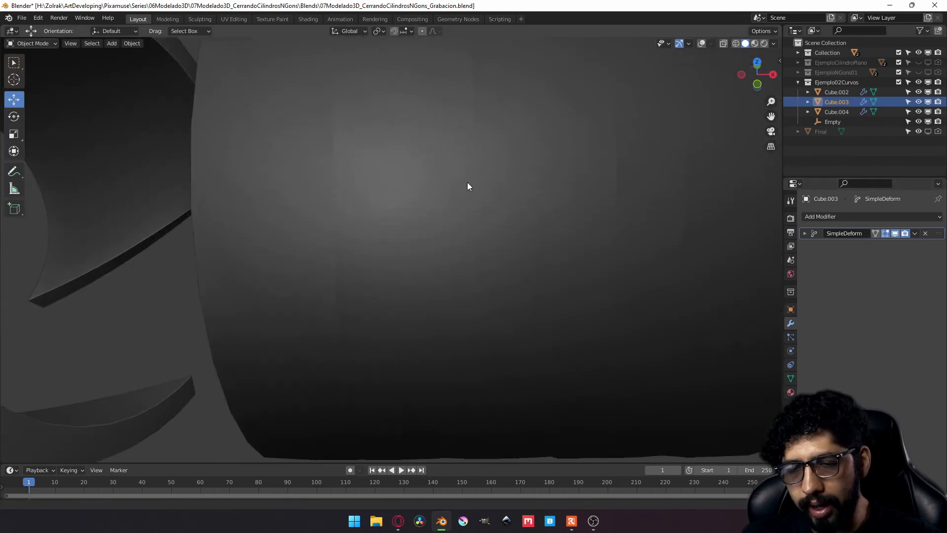
{"action": "scroll", "coordinate": [468, 185], "scroll_direction": "down", "scroll_amount": 4}
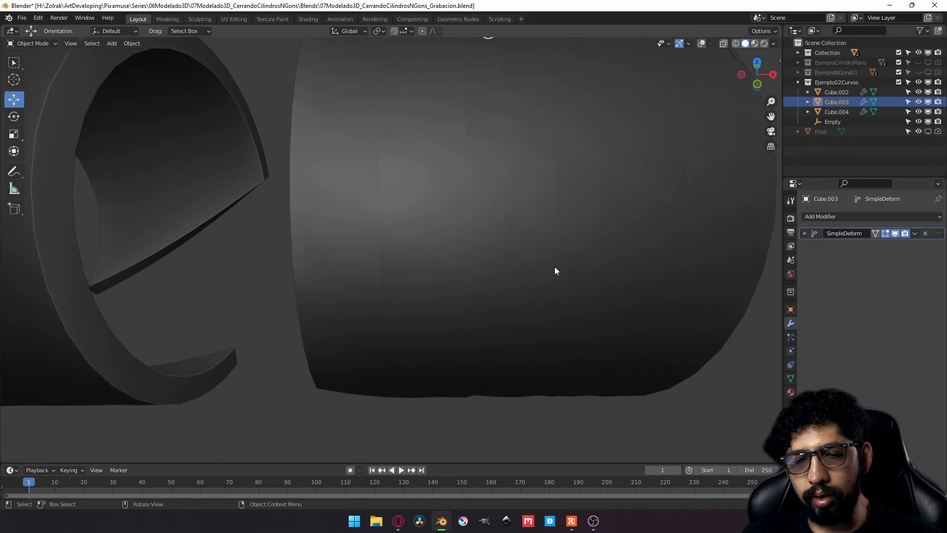
{"action": "scroll", "coordinate": [555, 270], "scroll_direction": "down", "scroll_amount": 8}
{"action": "middle_click_drag", "start_coordinate": [554, 269], "coordinate": [508, 231]}
- Enable the viewport display of the SimpleDeform bend on the n-gon plate Cube.004 and inspect its deformed surface from several angles
{"action": "left_click", "coordinate": [407, 184]}
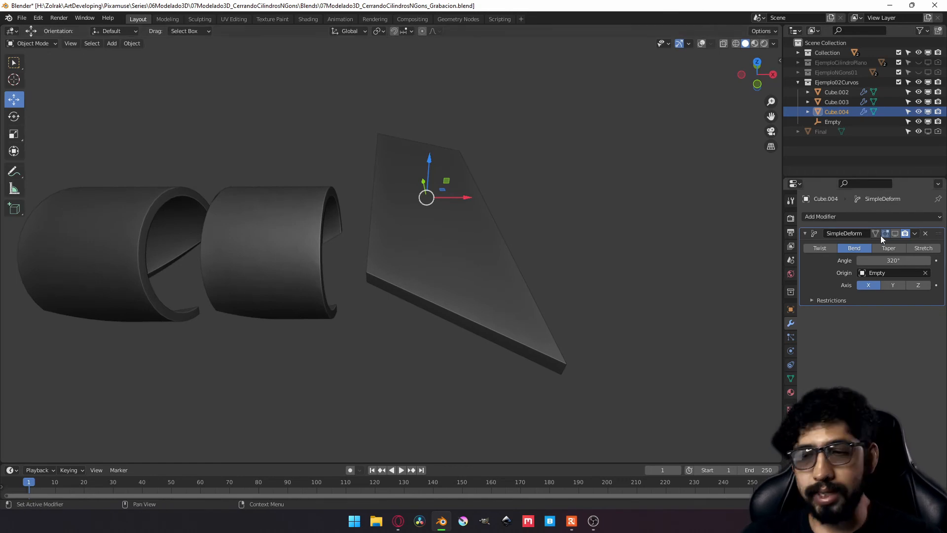
{"action": "left_click", "coordinate": [895, 234]}
{"action": "middle_click_drag", "start_coordinate": [484, 270], "coordinate": [401, 249]}
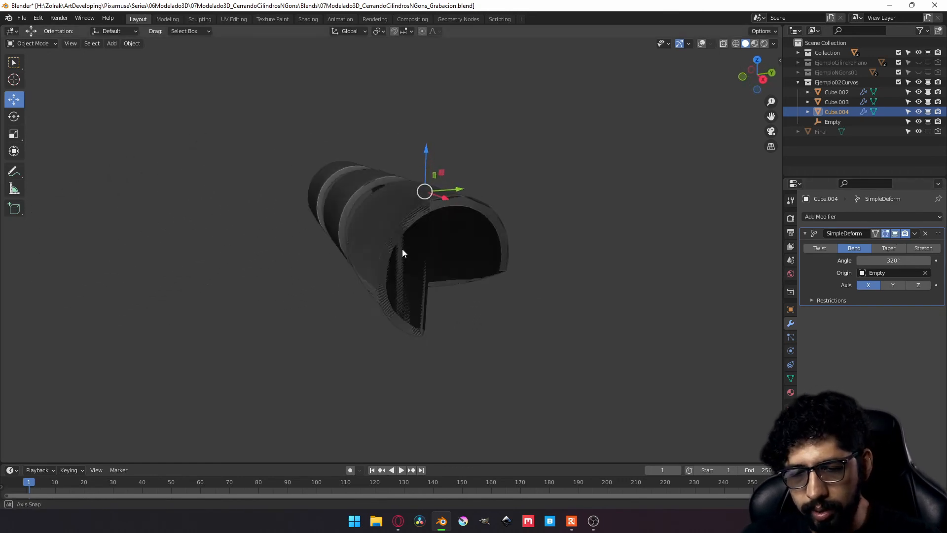
{"action": "scroll", "coordinate": [427, 216], "scroll_direction": "up", "scroll_amount": 3}
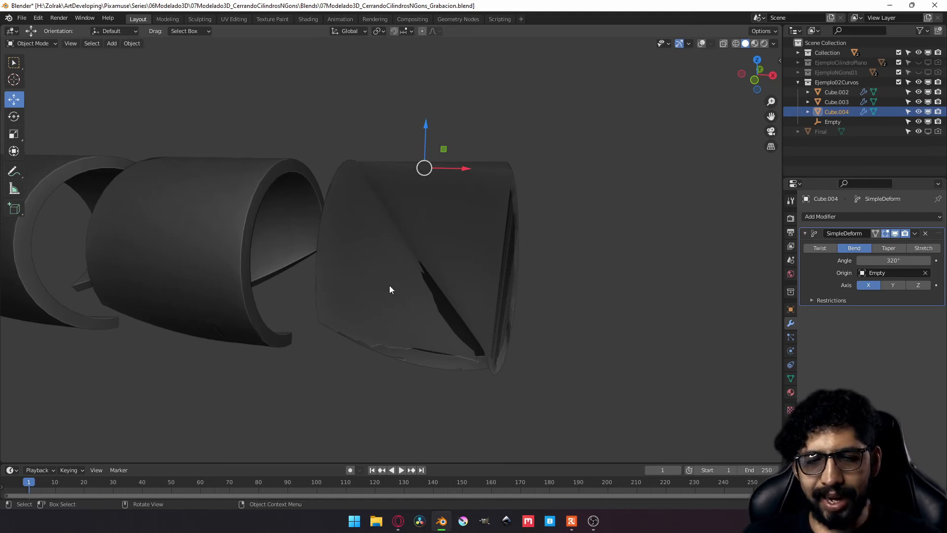
{"action": "key", "text": "Tab"}
{"action": "key", "text": "Tab"}
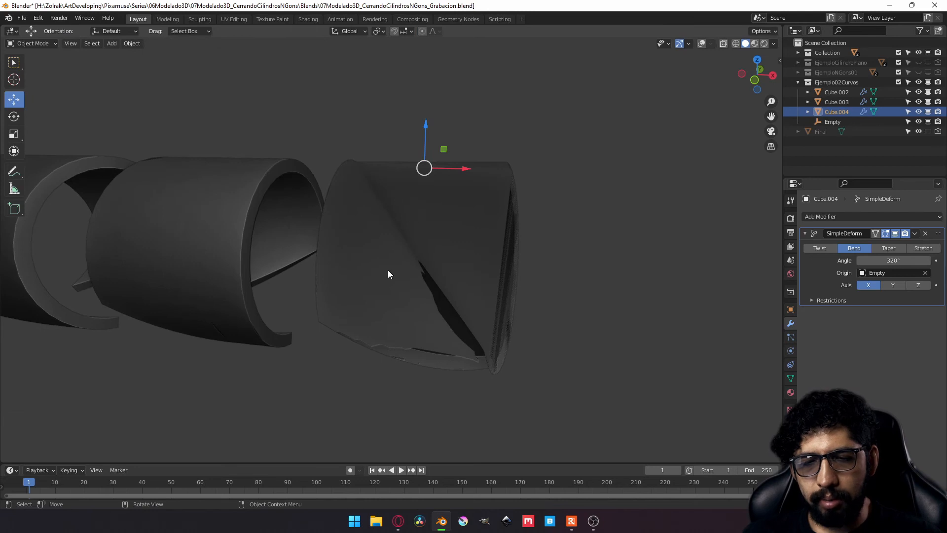
{"action": "middle_click_drag", "start_coordinate": [421, 254], "coordinate": [452, 216]}
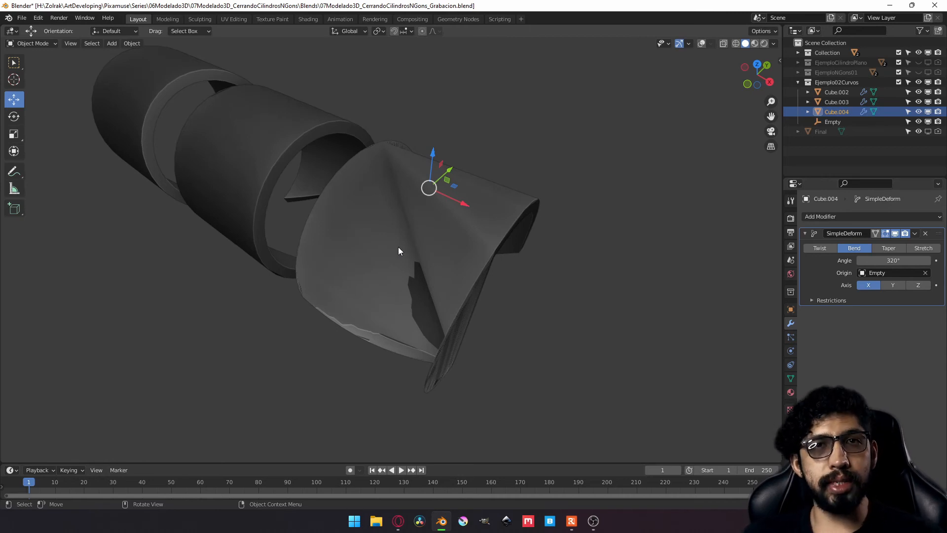
{"action": "middle_click_drag", "start_coordinate": [398, 247], "coordinate": [321, 239]}
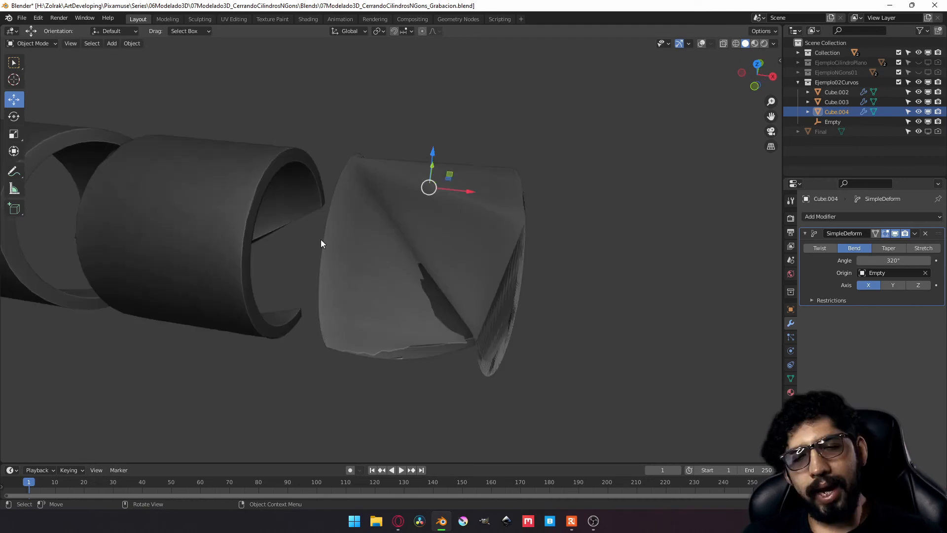
- Add a Triangulate modifier after SimpleDeform on the middle bent plate Cube.003 and check its shading
{"action": "left_click", "coordinate": [212, 218]}
{"action": "key", "text": "KP_Decimal"}
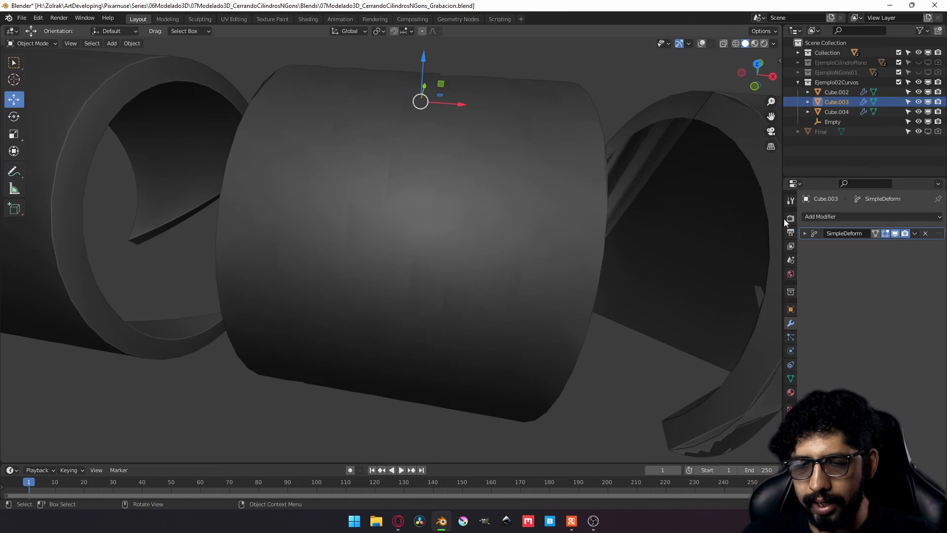
{"action": "left_click", "coordinate": [839, 215]}
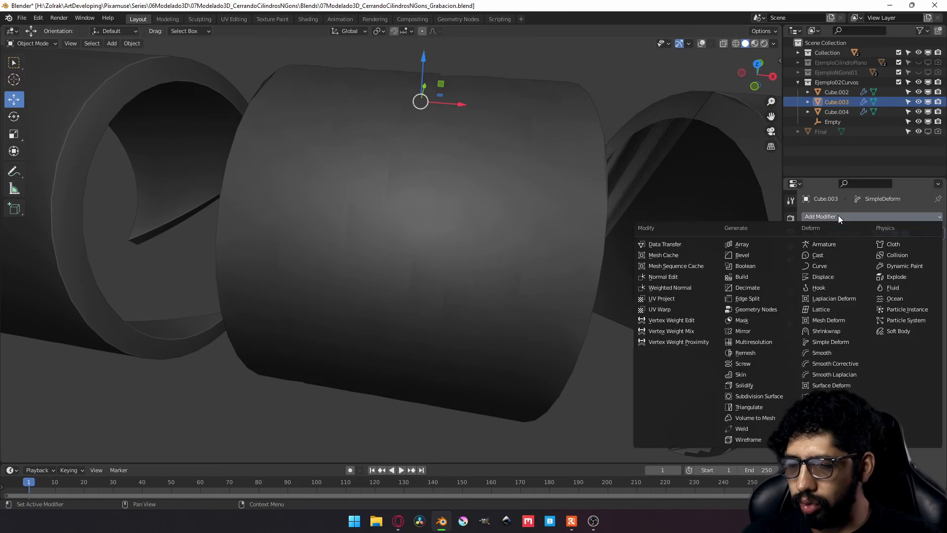
{"action": "left_click", "coordinate": [749, 408]}
{"action": "middle_click_drag", "start_coordinate": [488, 207], "coordinate": [444, 205]}
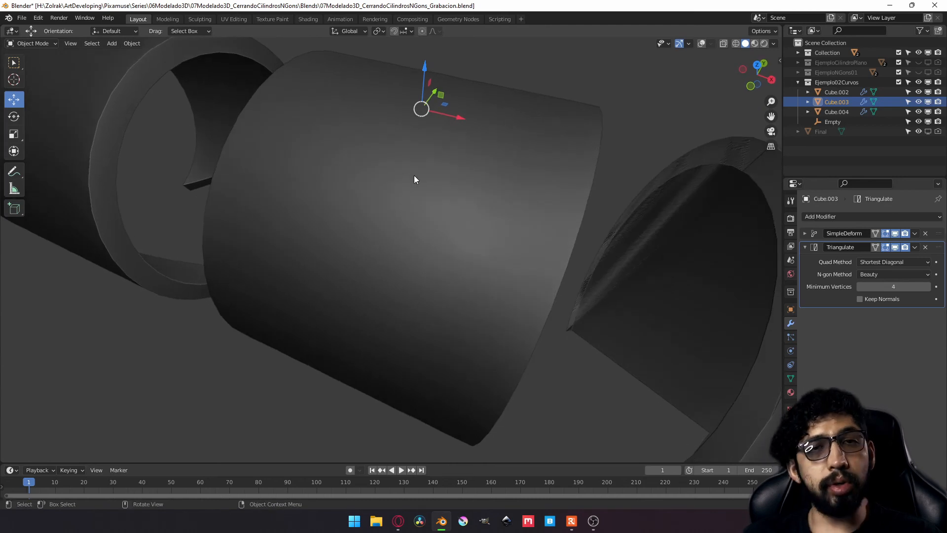
- Show the viewport overlays, try the Clip N-gon Method in the Triangulate modifier of Cube.003, and inspect its wireframe and shading
{"action": "left_click", "coordinate": [702, 44]}
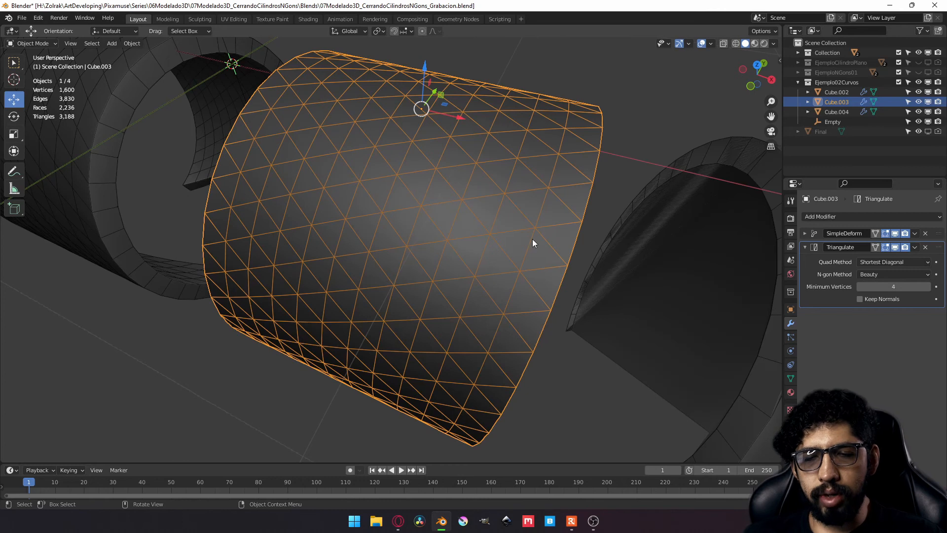
{"action": "left_click", "coordinate": [873, 275]}
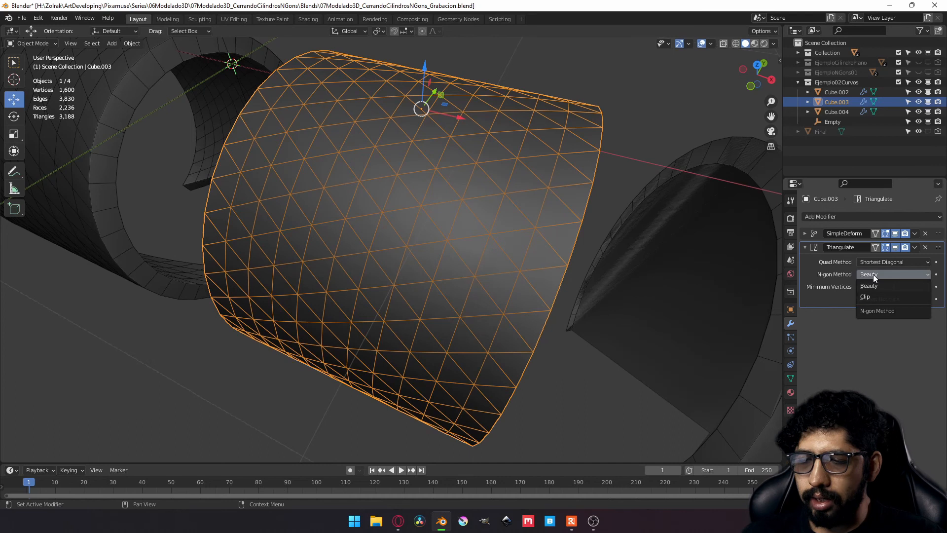
{"action": "left_click", "coordinate": [871, 300]}
{"action": "middle_click_drag", "start_coordinate": [509, 271], "coordinate": [555, 193]}
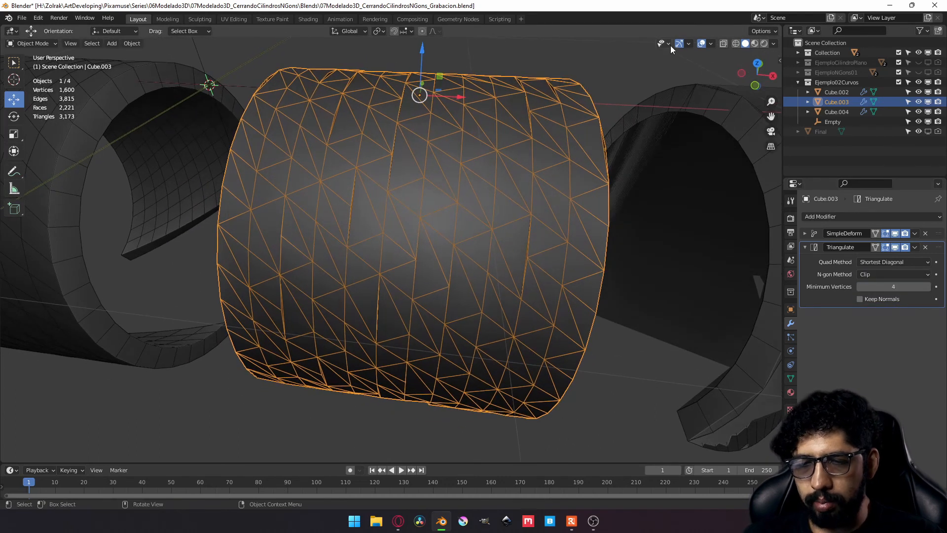
{"action": "left_click", "coordinate": [703, 44]}
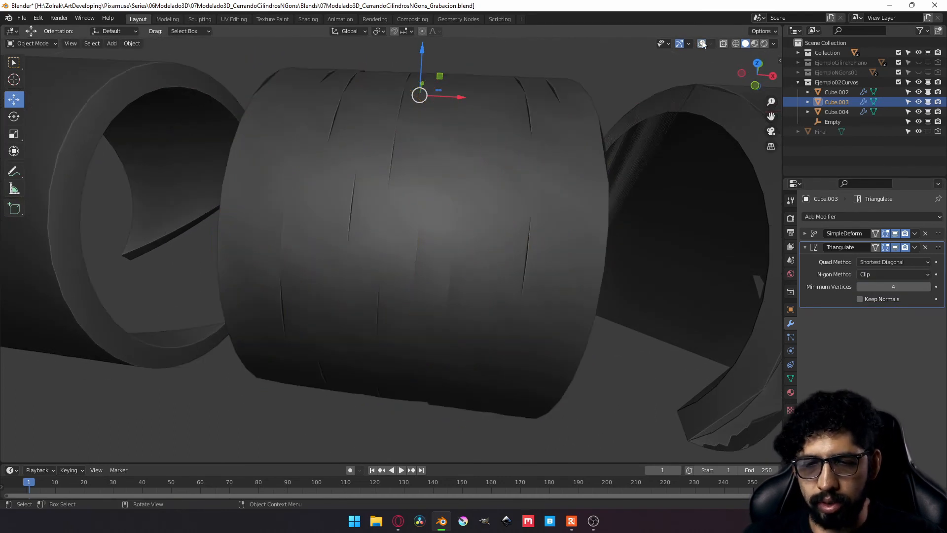
{"action": "left_click", "coordinate": [702, 44]}
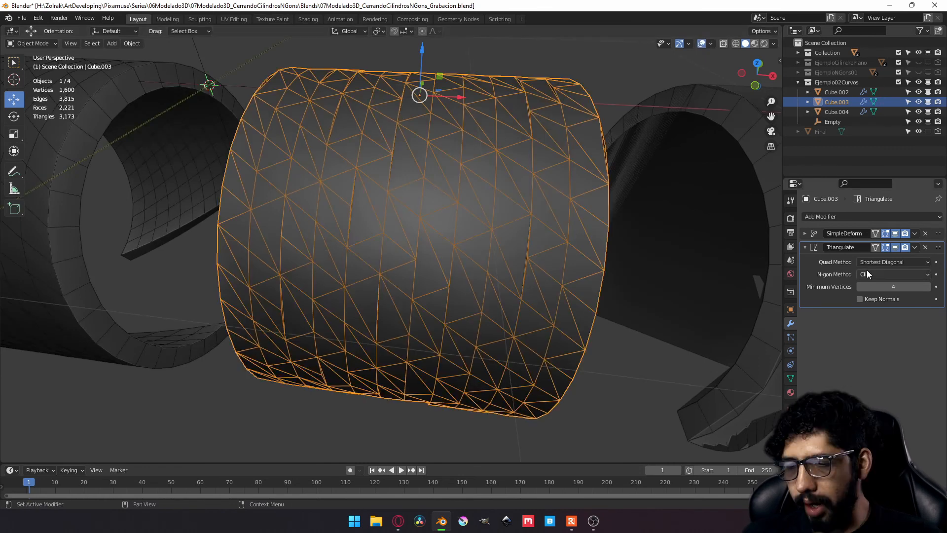
- Set the Triangulate modifier's N-gon Method on Cube.003 to Beauty and hide the overlays to check the shading
{"action": "left_click", "coordinate": [872, 274]}
{"action": "left_click", "coordinate": [873, 282]}
{"action": "left_click", "coordinate": [702, 44]}
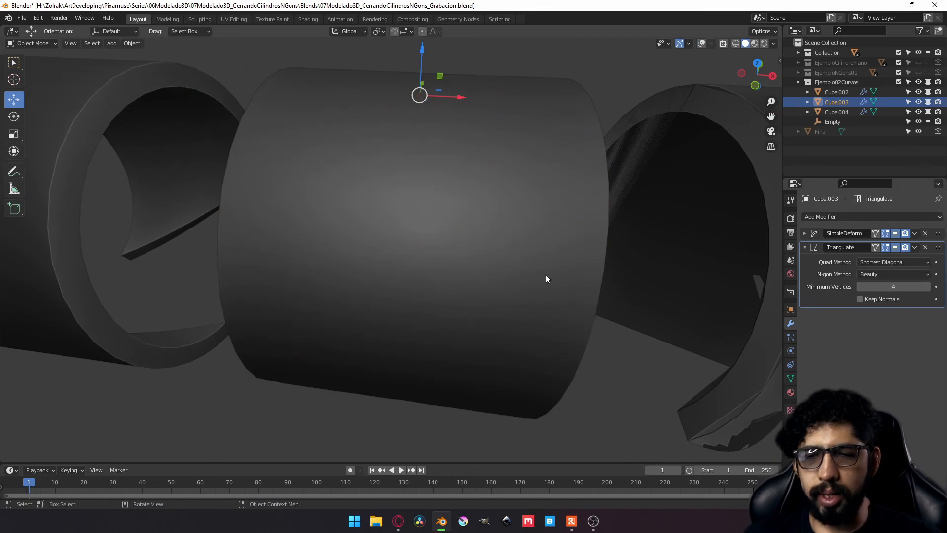
- Select the notched spherical shell Final, show the viewport overlays, and inspect its wireframe topology from several angles
{"action": "scroll", "coordinate": [408, 216], "scroll_direction": "down", "scroll_amount": 4}
{"action": "mouse_move", "coordinate": [403, 214]}
{"action": "middle_mouse_down"}
{"action": "mouse_move", "coordinate": [461, 197]}
{"action": "mouse_move", "coordinate": [391, 207]}
{"action": "middle_mouse_up"}
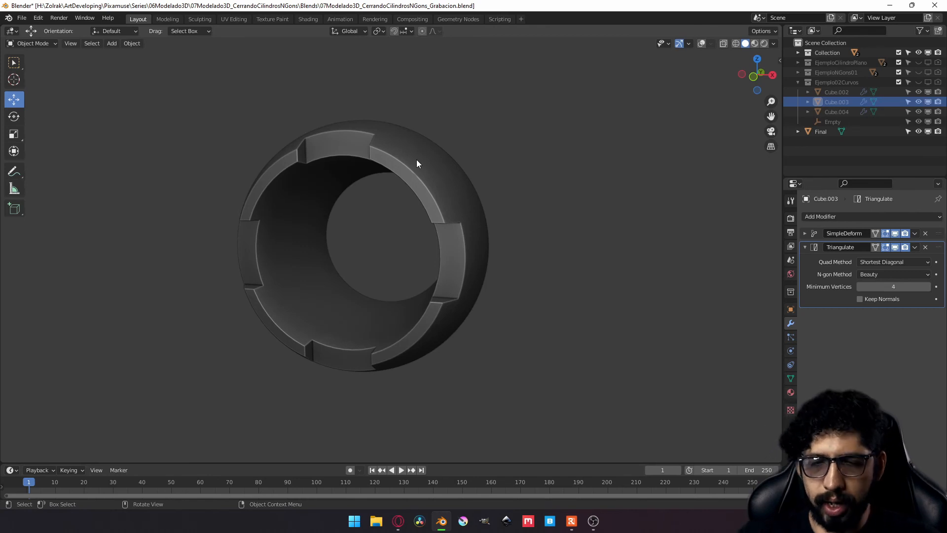
{"action": "left_click", "coordinate": [416, 159]}
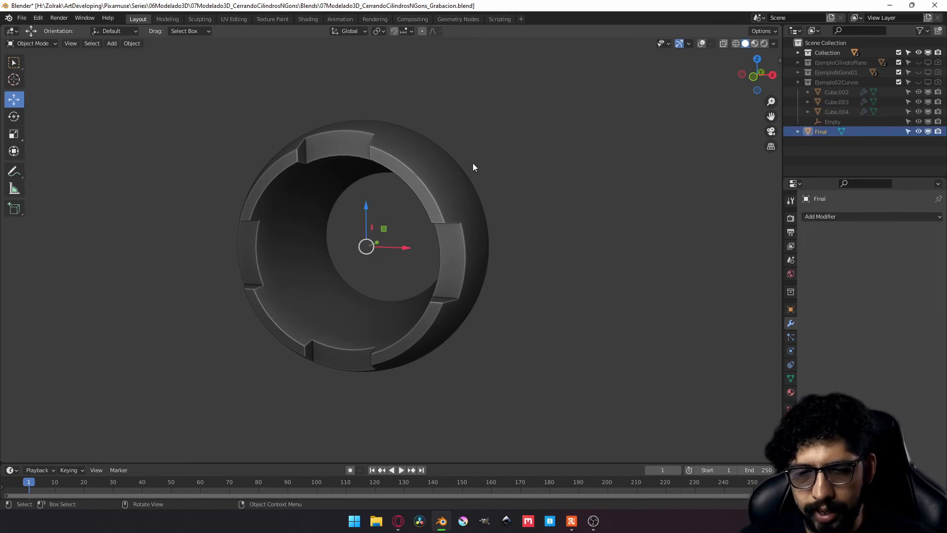
{"action": "left_click", "coordinate": [701, 43]}
{"action": "middle_click_drag", "start_coordinate": [307, 201], "coordinate": [370, 123]}
{"action": "scroll", "coordinate": [370, 124], "scroll_direction": "up", "scroll_amount": 2}
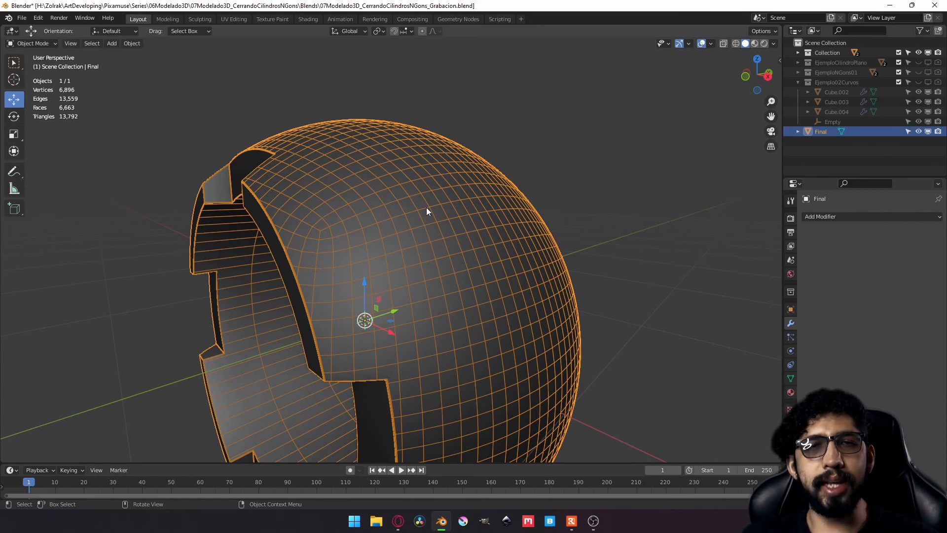
{"action": "middle_click_drag", "start_coordinate": [322, 265], "coordinate": [351, 188]}
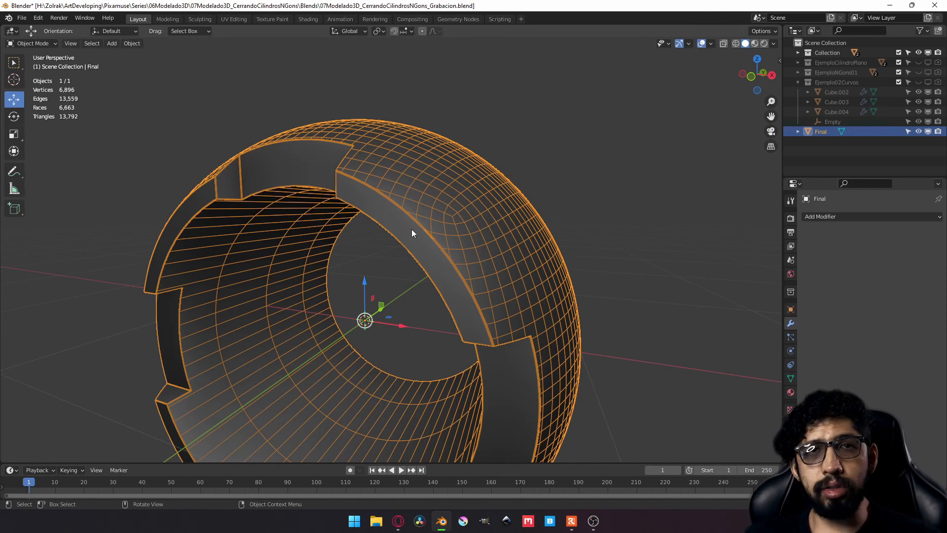
- Check the Normals settings of the Final mesh, then hide the overlays and examine the notched shell's shading around its cuts
{"action": "left_click", "coordinate": [791, 378]}
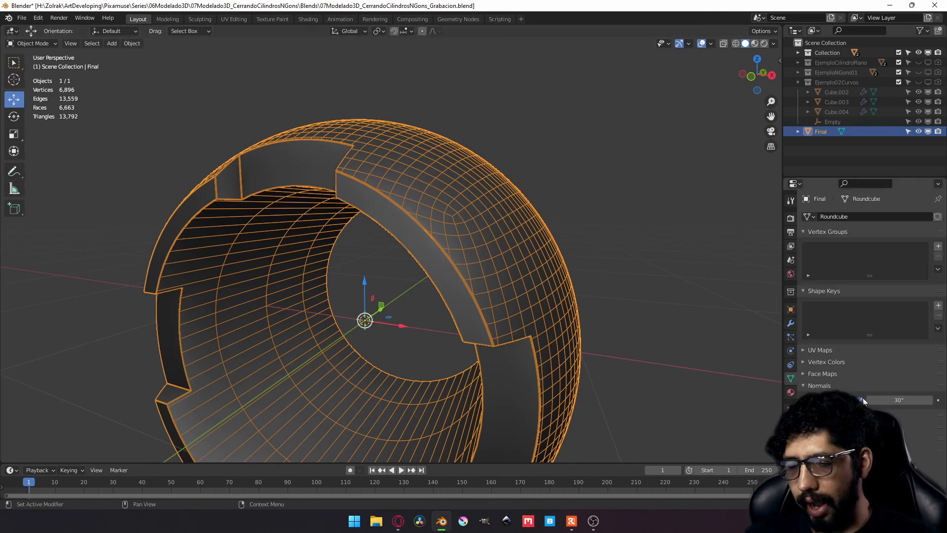
{"action": "left_click", "coordinate": [791, 324]}
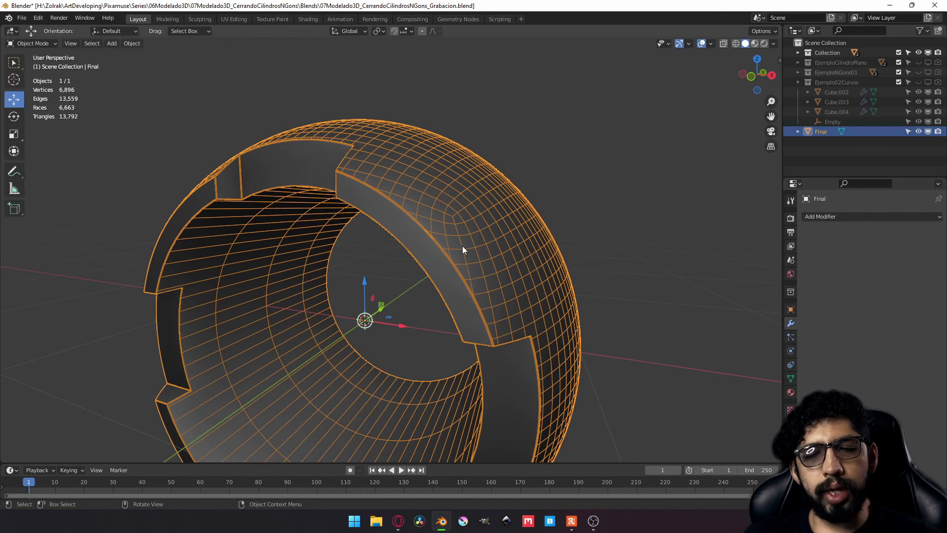
{"action": "middle_click_drag", "start_coordinate": [348, 213], "coordinate": [337, 191]}
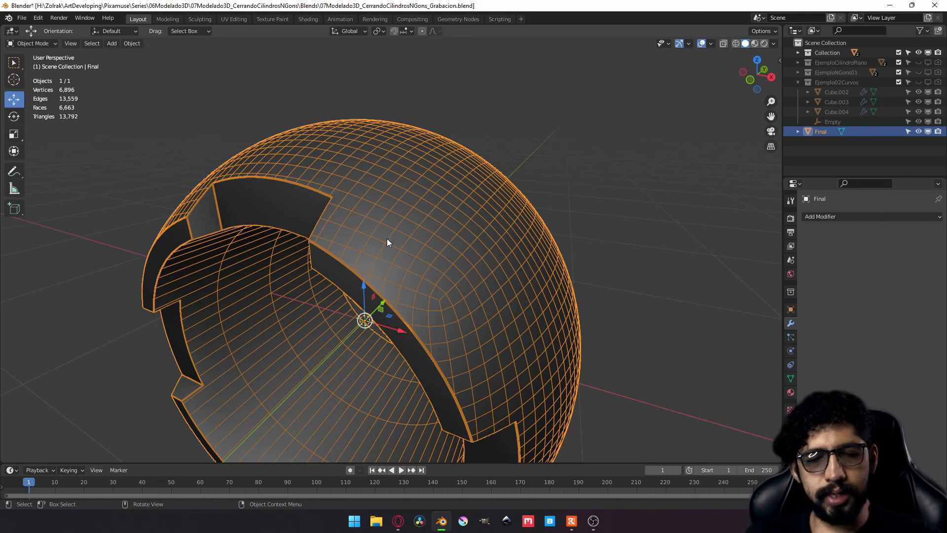
{"action": "left_click", "coordinate": [702, 44]}
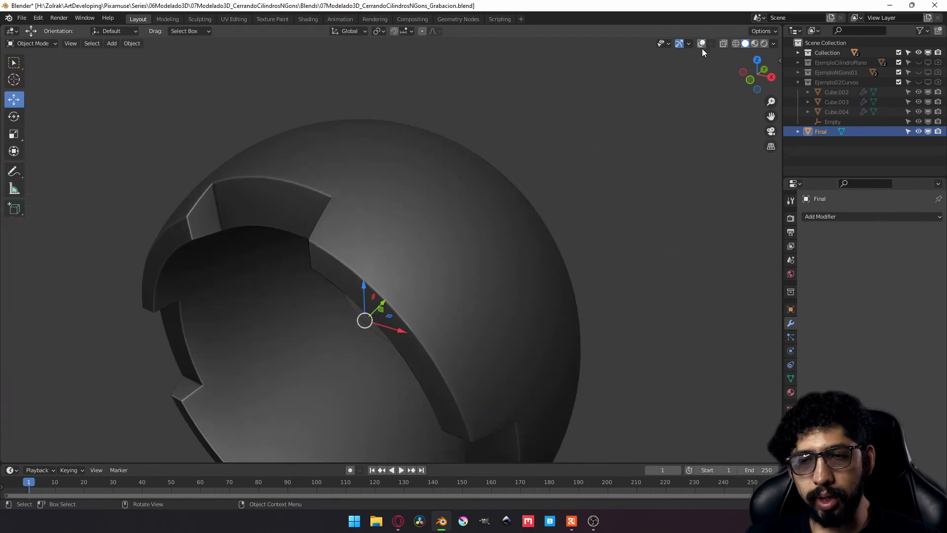
{"action": "middle_click_drag", "start_coordinate": [293, 302], "coordinate": [538, 330]}
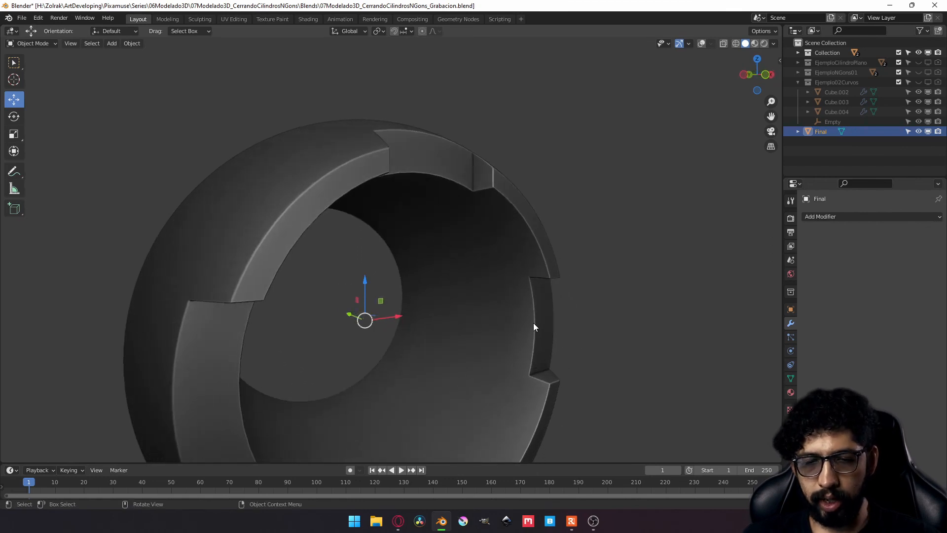